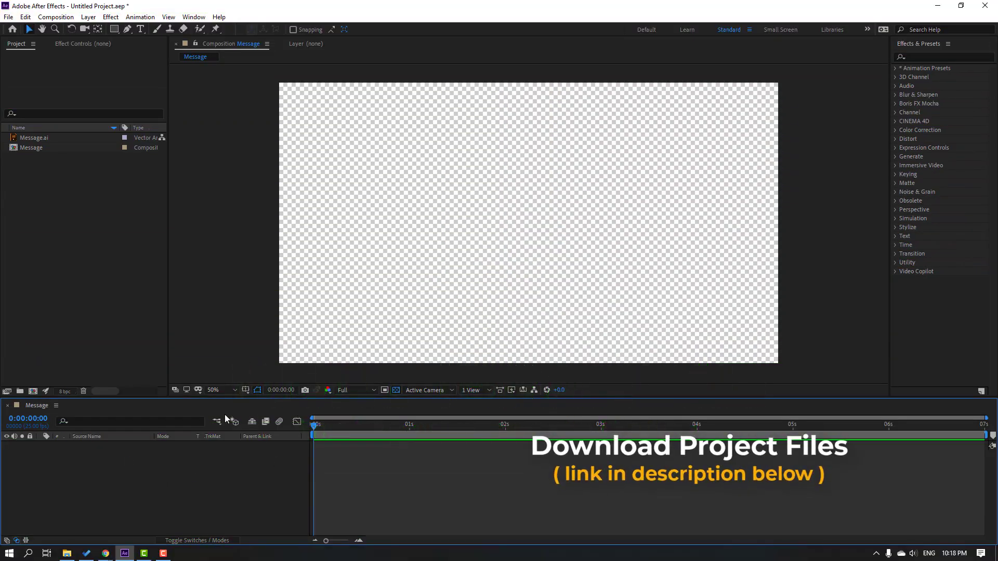
Step: Create a new white solid layer named BG from the timeline's New > Solid menu
{"action": "right_click", "coordinate": [133, 482]}
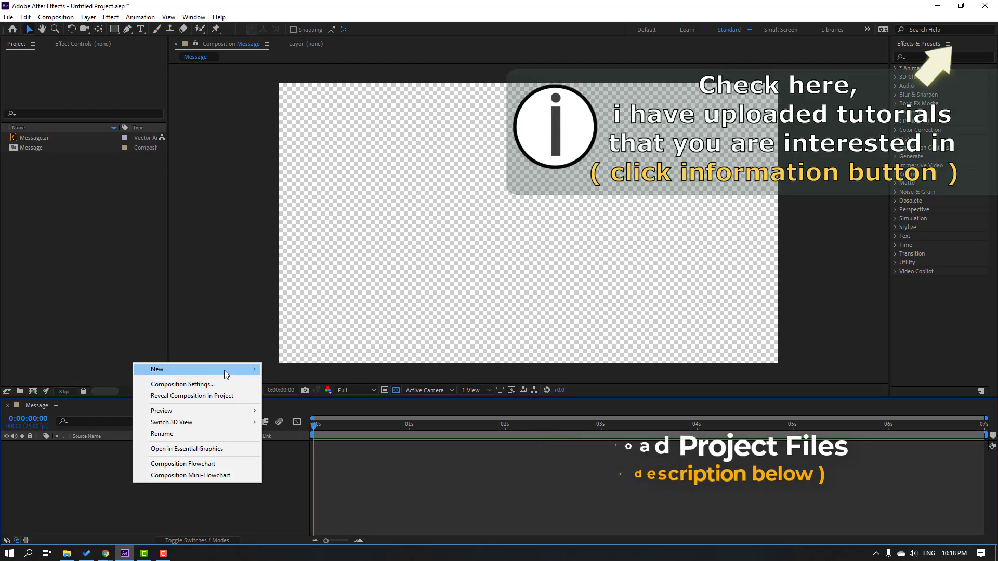
{"action": "mouse_move", "coordinate": [224, 370]}
{"action": "left_click", "coordinate": [290, 396]}
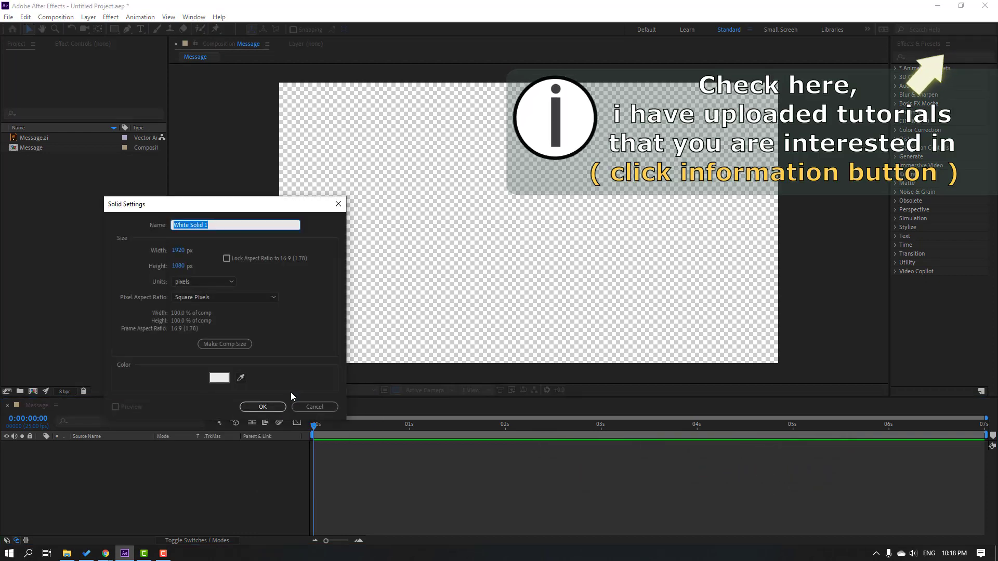
{"action": "type", "text": "BG"}
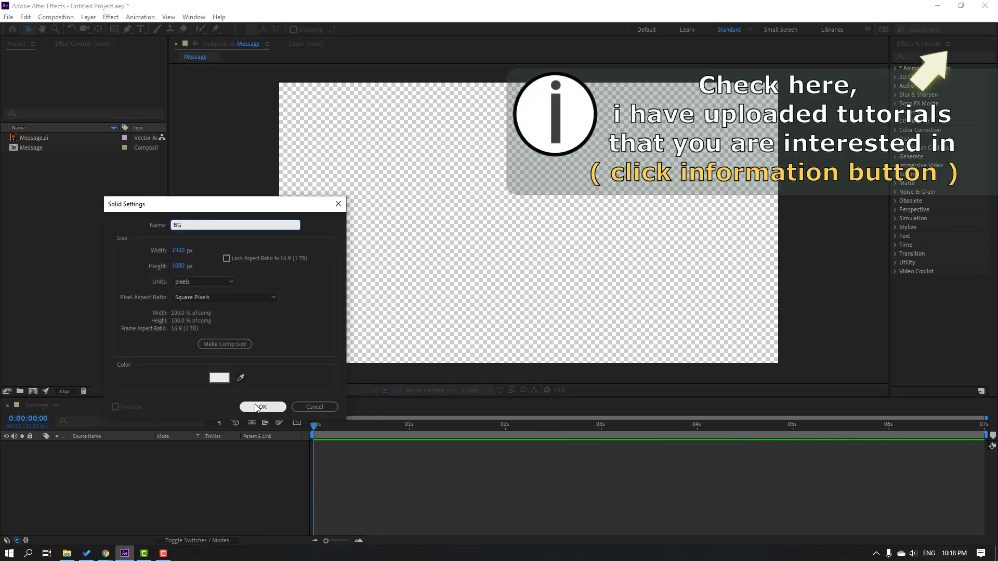
{"action": "left_click", "coordinate": [263, 407]}
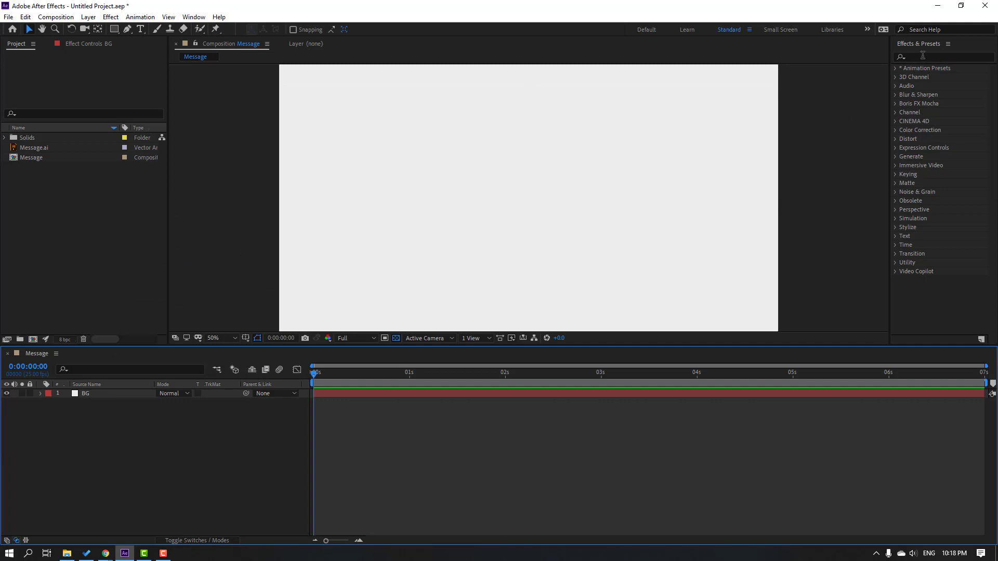
Step: Apply the Fill effect from Effects & Presets to BG and set its colour to near-white
{"action": "left_click", "coordinate": [922, 55]}
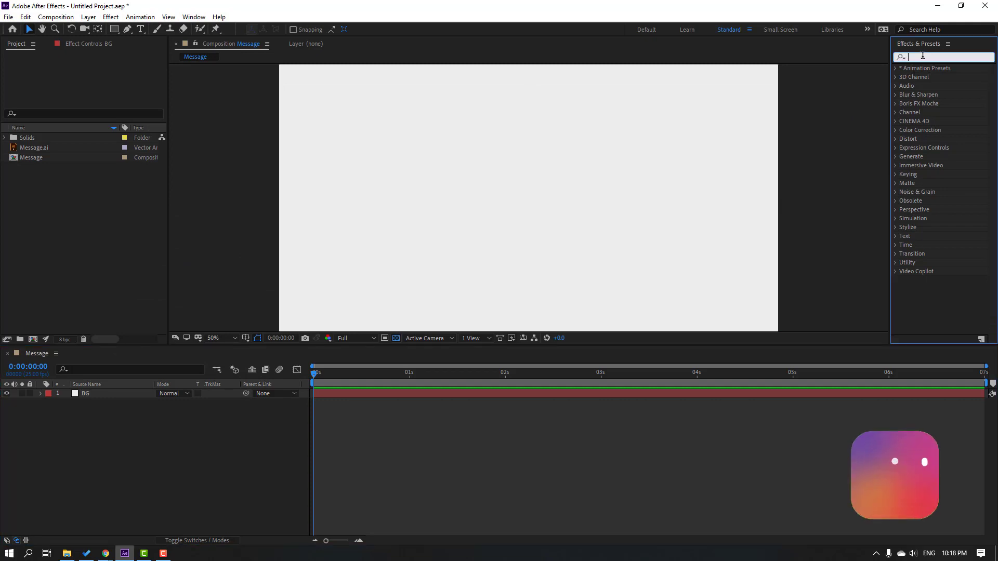
{"action": "type", "text": "fill"}
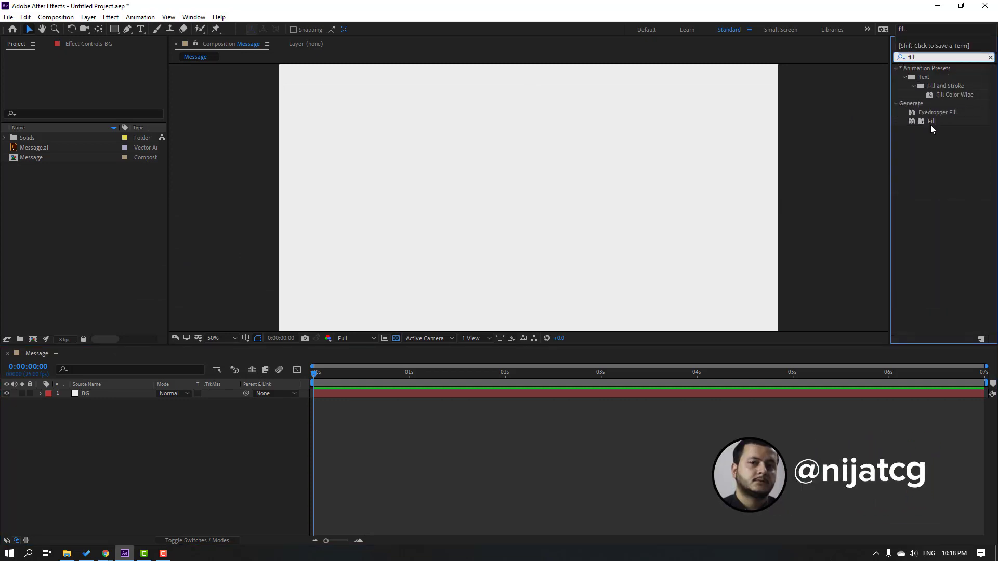
{"action": "left_click_drag", "start_coordinate": [930, 121], "coordinate": [87, 394]}
{"action": "left_click", "coordinate": [97, 92]}
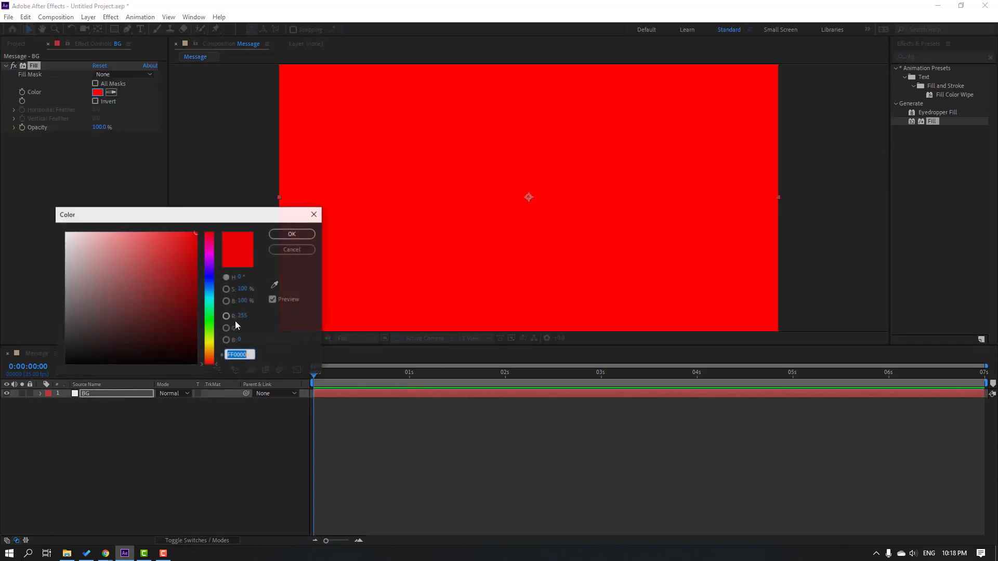
{"action": "left_click_drag", "start_coordinate": [102, 272], "coordinate": [41, 236]}
{"action": "left_click", "coordinate": [292, 234]}
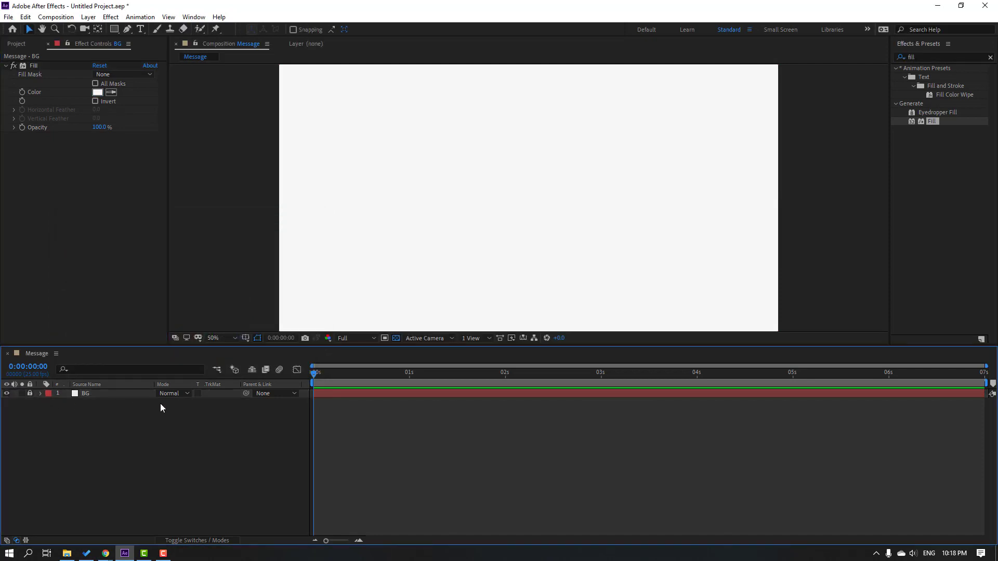
Step: Place Message.ai from the Project panel above BG in the timeline and lock that layer
{"action": "left_click", "coordinate": [13, 43]}
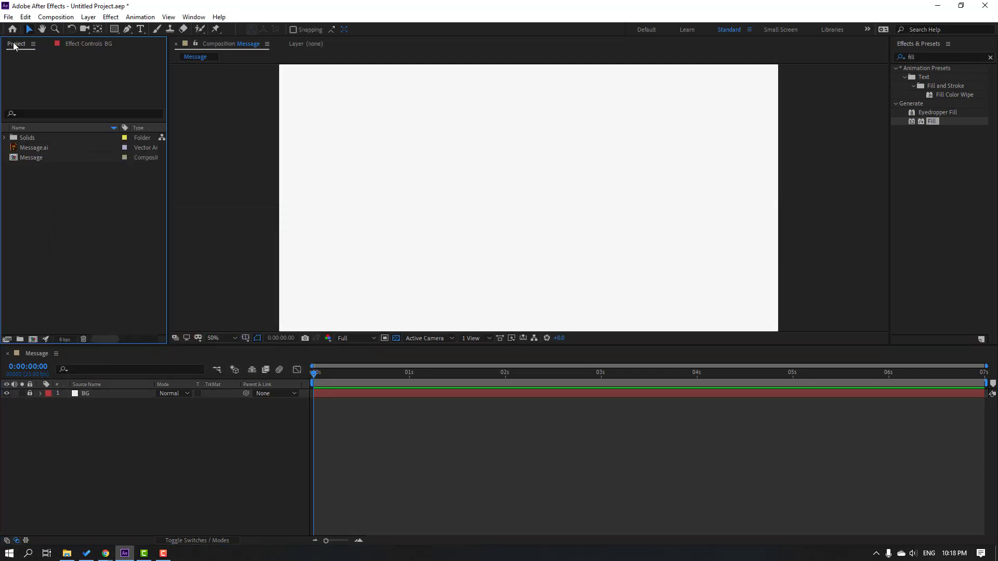
{"action": "left_click", "coordinate": [37, 148]}
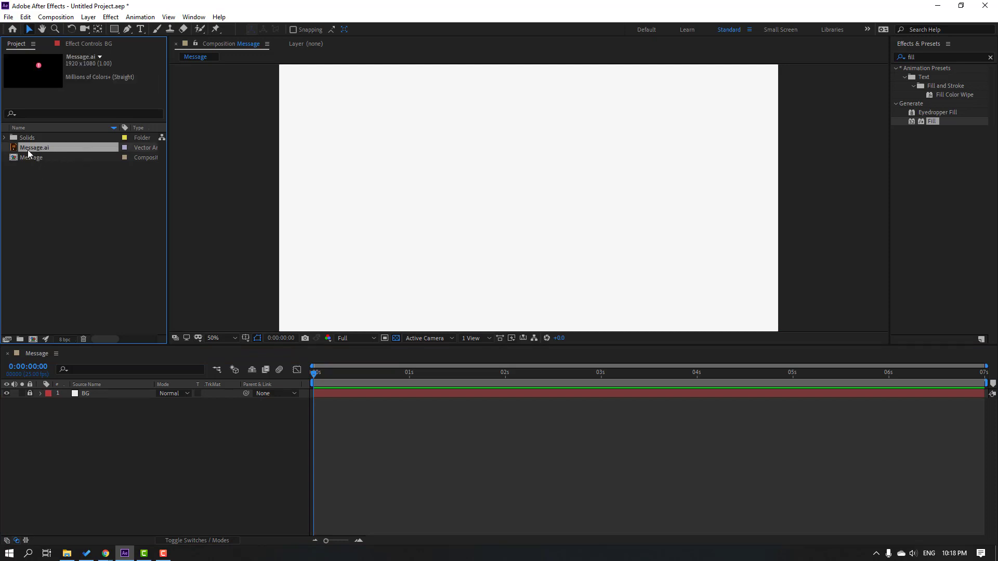
{"action": "left_click_drag", "start_coordinate": [27, 150], "coordinate": [92, 394]}
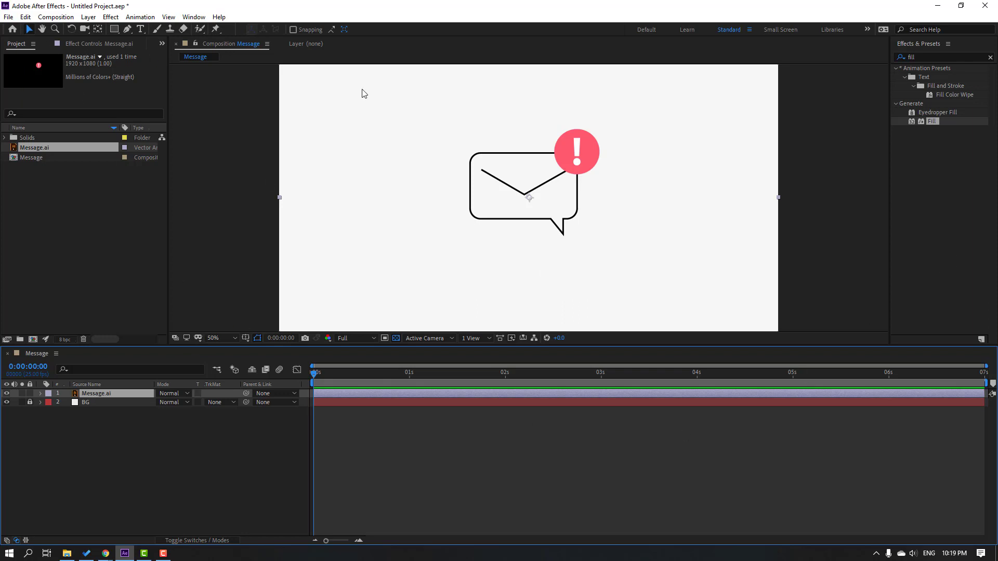
{"action": "left_click", "coordinate": [79, 496]}
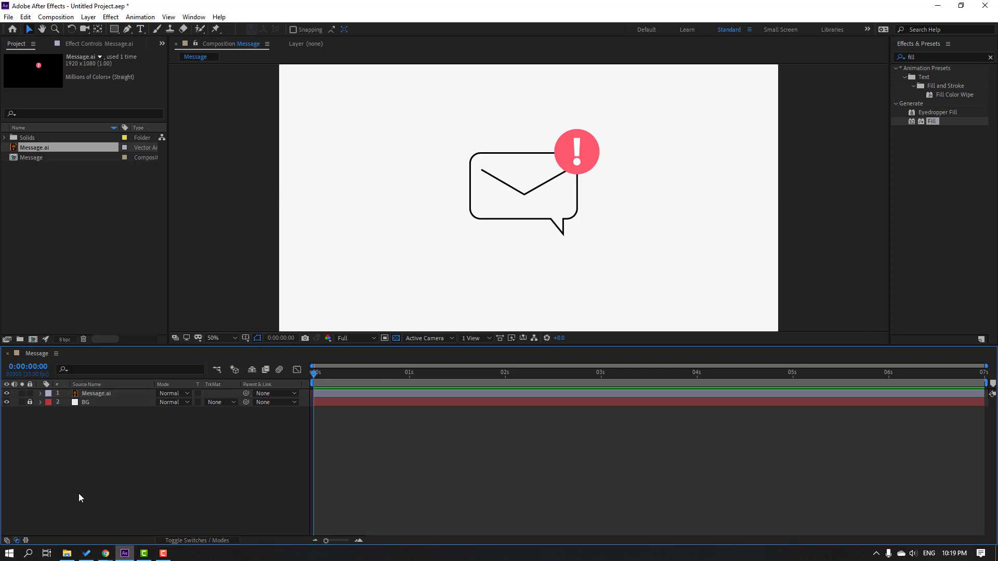
{"action": "left_click", "coordinate": [30, 393]}
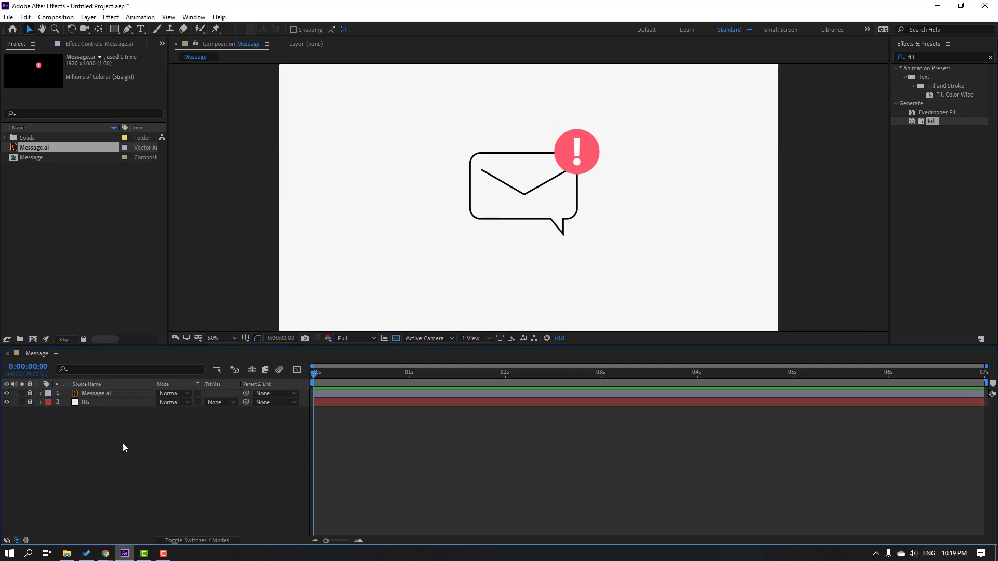
Step: With the Pen tool, trace the bubble's bottom edge, bottom-left corner, left edge and top-left corner
{"action": "left_click", "coordinate": [127, 31]}
{"action": "scroll", "coordinate": [508, 227], "scroll_direction": "up", "scroll_amount": 3}
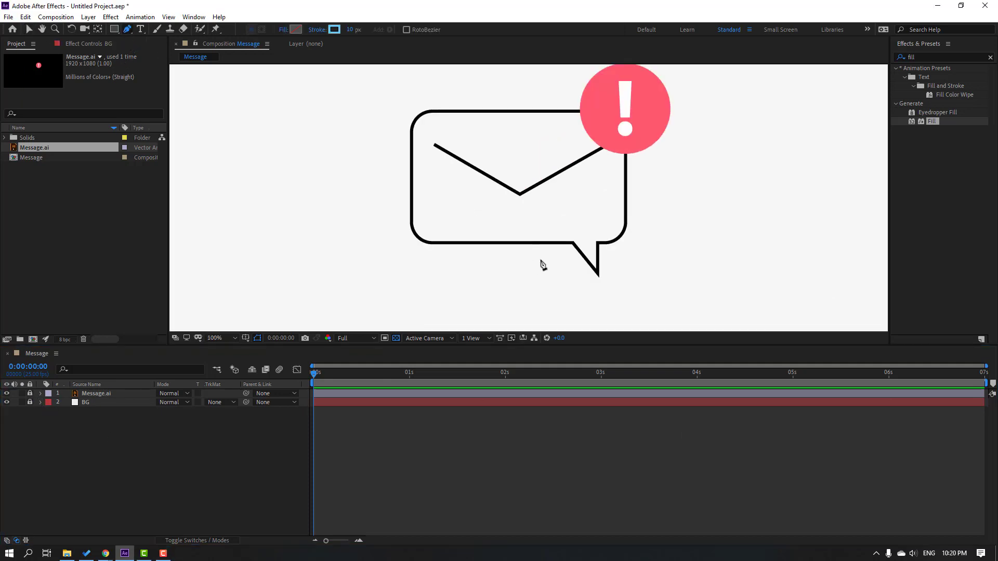
{"action": "scroll", "coordinate": [550, 266], "scroll_direction": "up", "scroll_amount": 2}
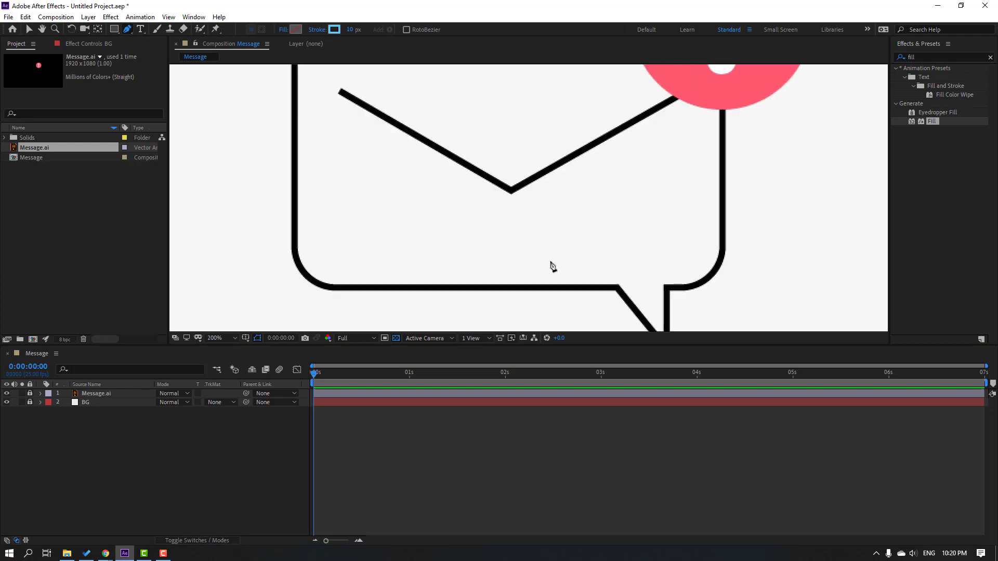
{"action": "left_click", "coordinate": [618, 288]}
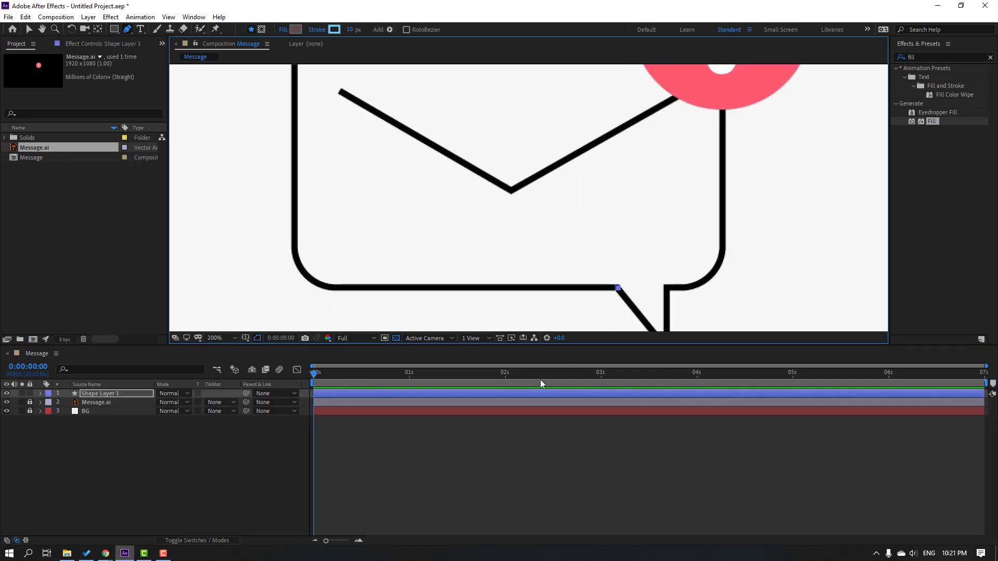
{"action": "left_click", "coordinate": [332, 287]}
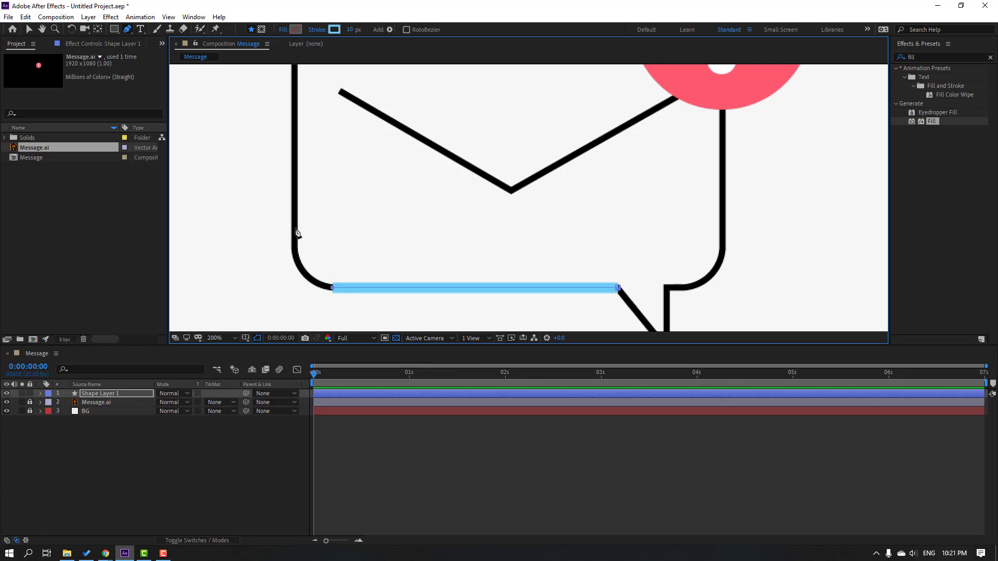
{"action": "left_click_drag", "start_coordinate": [294, 250], "coordinate": [295, 220]}
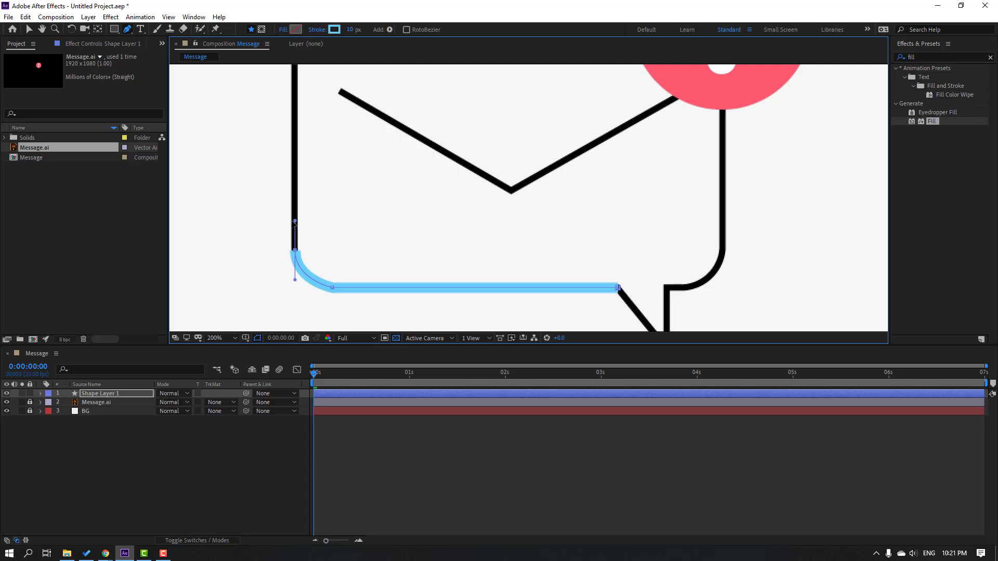
{"action": "scroll", "coordinate": [366, 154], "scroll_direction": "up", "scroll_amount": 3}
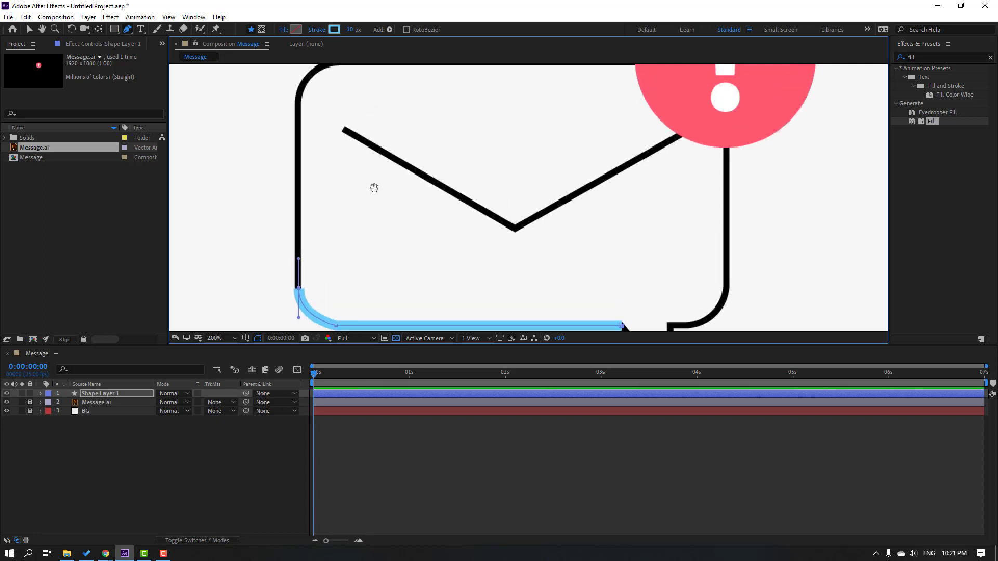
{"action": "left_click", "coordinate": [299, 126]}
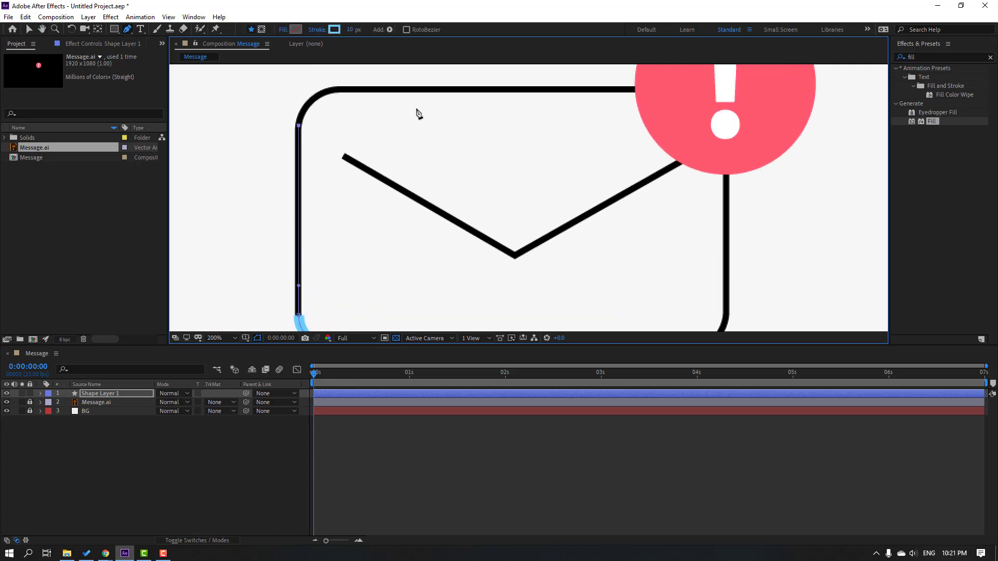
{"action": "left_click_drag", "start_coordinate": [344, 91], "coordinate": [385, 95]}
Step: Continue the path along the top edge, down the right side and around the bottom-right corner
{"action": "scroll", "coordinate": [633, 103], "scroll_direction": "right", "scroll_amount": 3}
{"action": "left_click", "coordinate": [631, 94]}
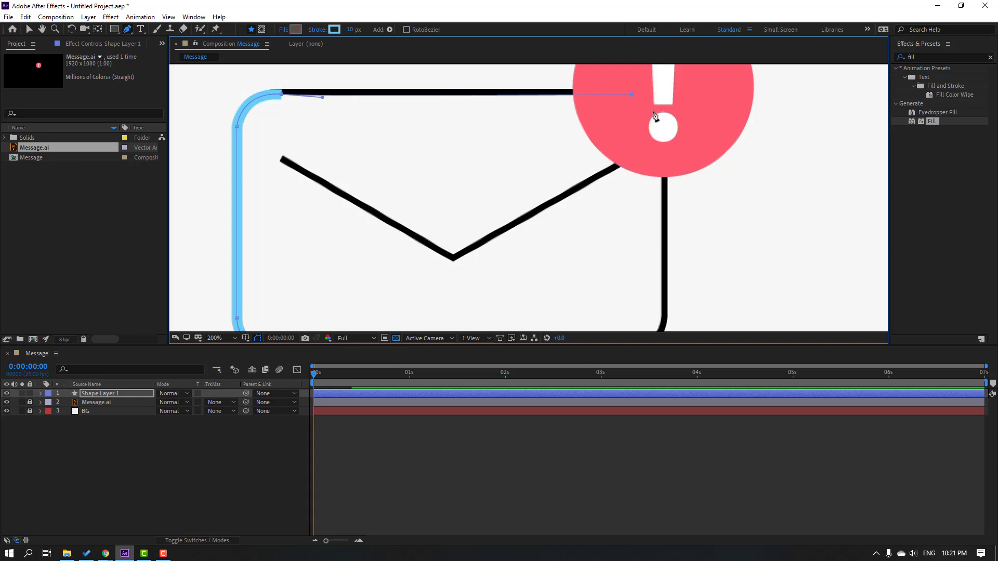
{"action": "scroll", "coordinate": [653, 106], "scroll_direction": "down", "scroll_amount": 1}
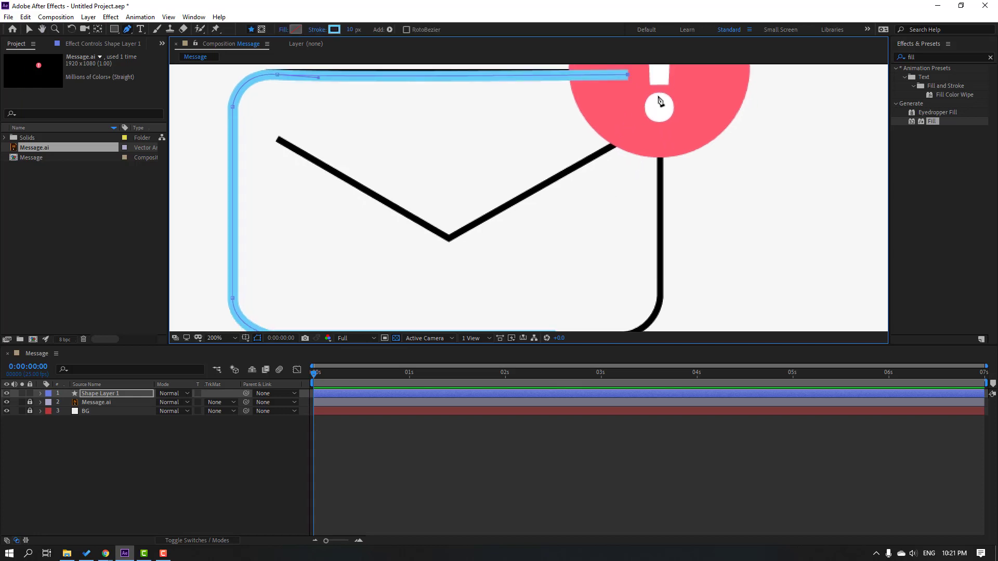
{"action": "left_click_drag", "start_coordinate": [659, 107], "coordinate": [663, 139]}
{"action": "scroll", "coordinate": [641, 218], "scroll_direction": "down", "scroll_amount": 5}
{"action": "scroll", "coordinate": [641, 218], "scroll_direction": "left", "scroll_amount": 1}
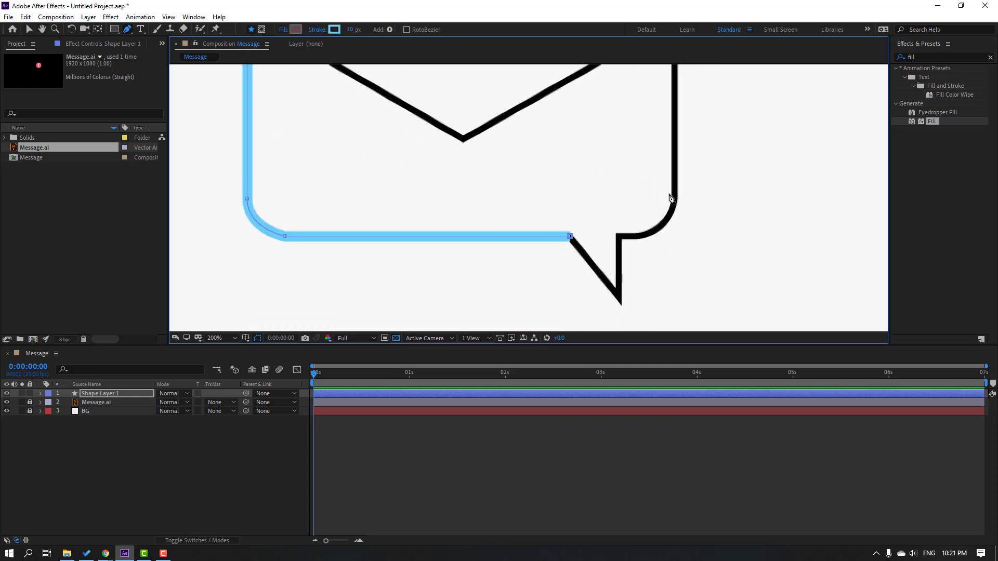
{"action": "left_click", "coordinate": [674, 197]}
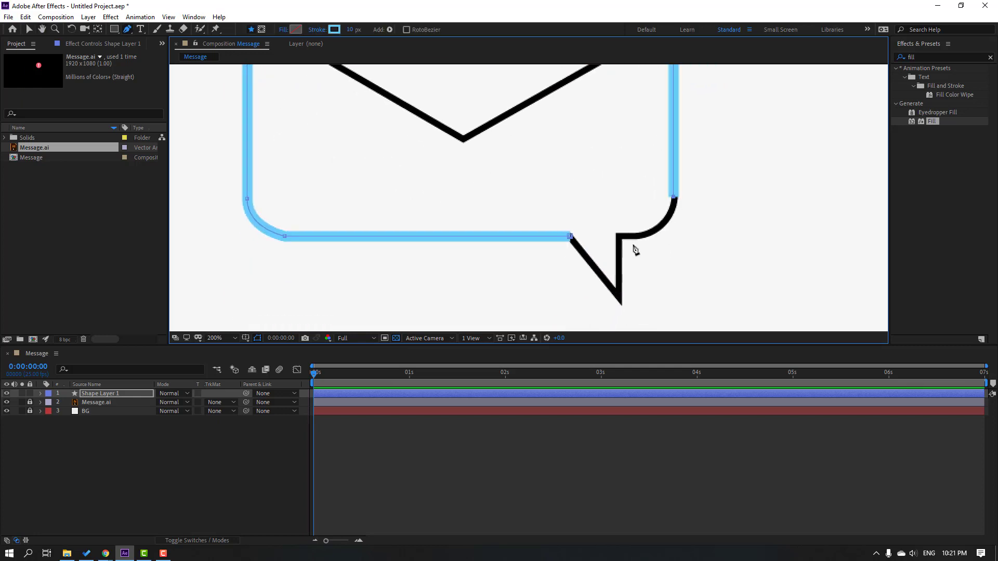
{"action": "left_click_drag", "start_coordinate": [621, 250], "coordinate": [572, 274]}
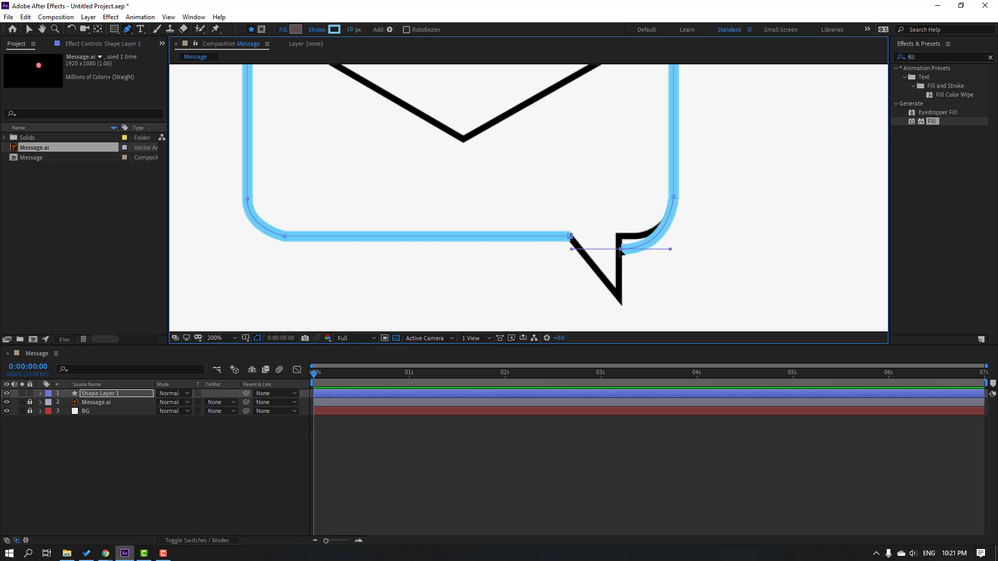
{"action": "left_click_drag", "start_coordinate": [621, 249], "coordinate": [673, 238]}
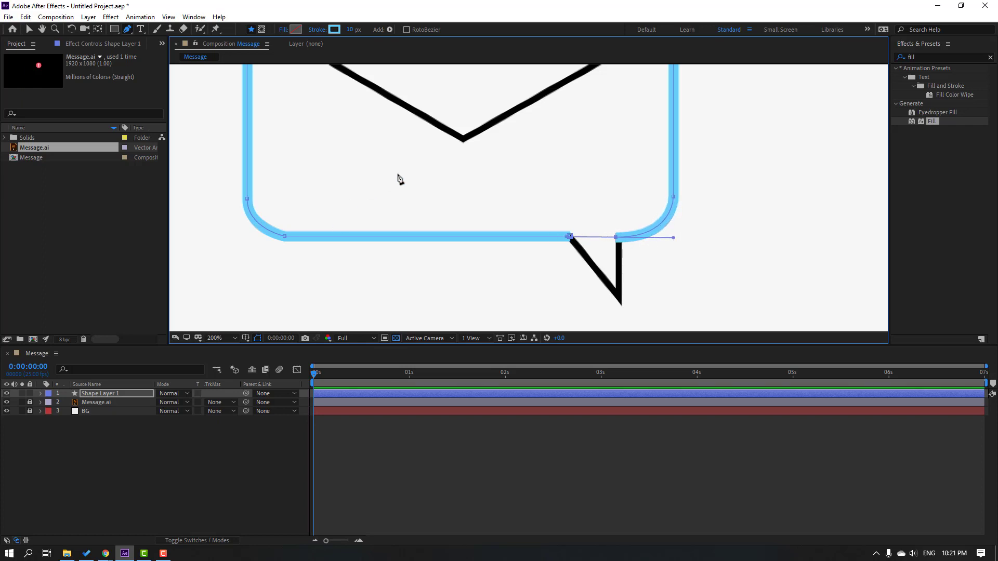
{"action": "scroll", "coordinate": [400, 179], "scroll_direction": "up", "scroll_amount": 5}
{"action": "scroll", "coordinate": [401, 179], "scroll_direction": "left", "scroll_amount": 2}
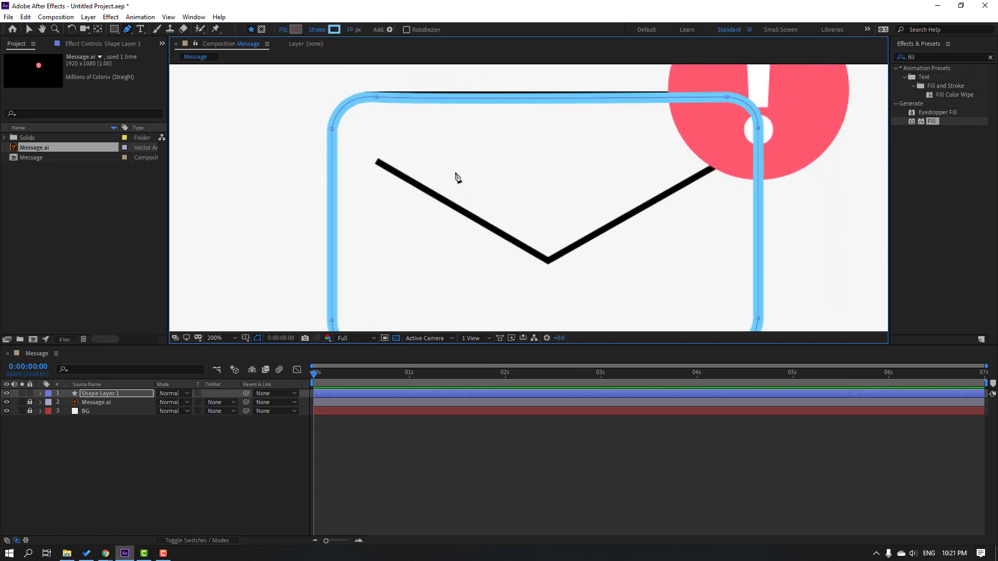
{"action": "scroll", "coordinate": [457, 179], "scroll_direction": "down", "scroll_amount": 5}
{"action": "scroll", "coordinate": [414, 89], "scroll_direction": "right", "scroll_amount": 1}
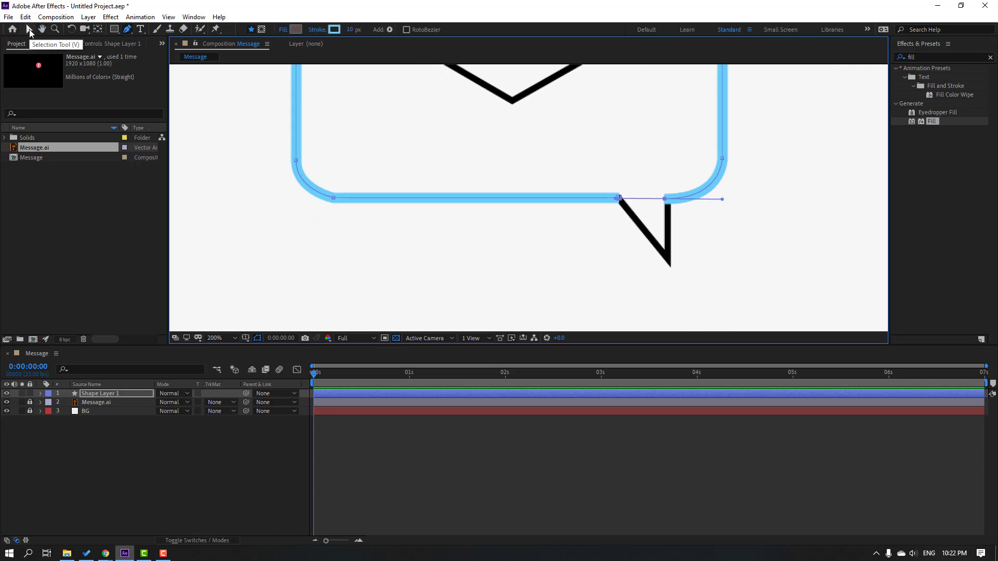
Step: Rename Shape Layer 1 to 01
{"action": "left_click", "coordinate": [29, 29]}
{"action": "left_click", "coordinate": [84, 478]}
{"action": "left_click", "coordinate": [99, 394]}
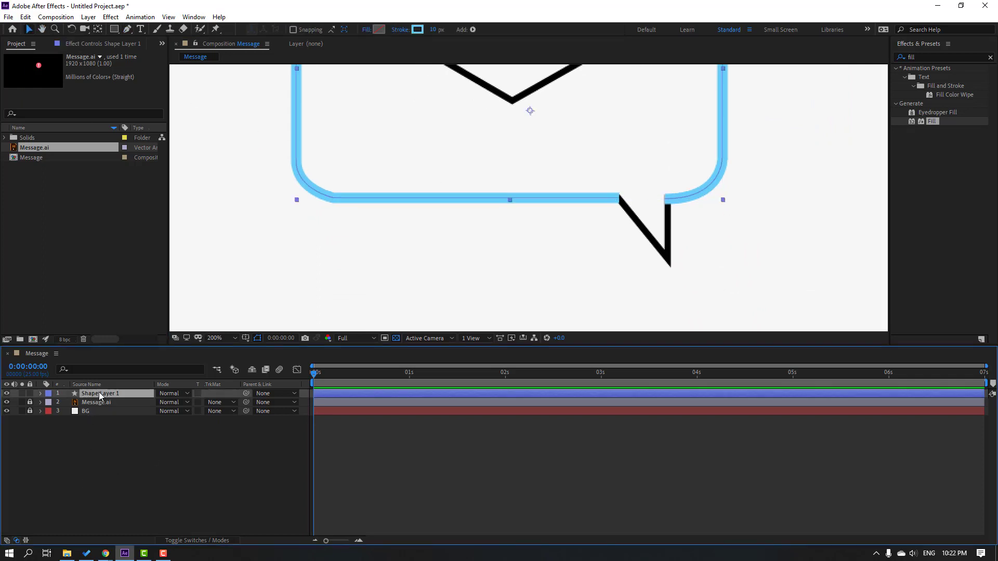
{"action": "key", "text": "Return"}
{"action": "type", "text": "01"}
{"action": "key", "text": "Return"}
{"action": "left_click", "coordinate": [154, 439]}
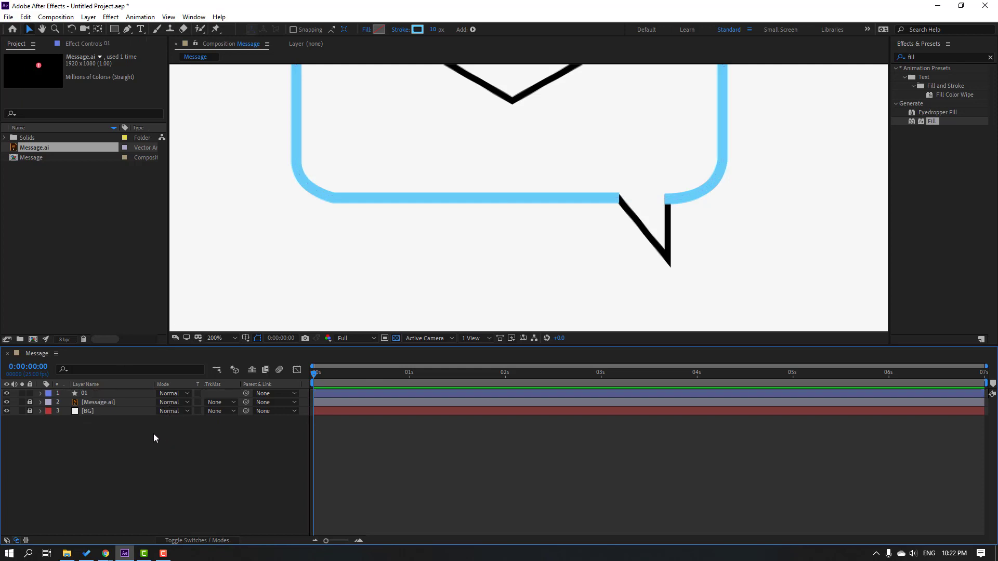
Step: Trace the bubble's tail with a three-point Pen path and adjust its end points
{"action": "left_click", "coordinate": [128, 33]}
{"action": "key", "text": "period"}
{"action": "left_click_drag", "start_coordinate": [659, 251], "coordinate": [552, 194]}
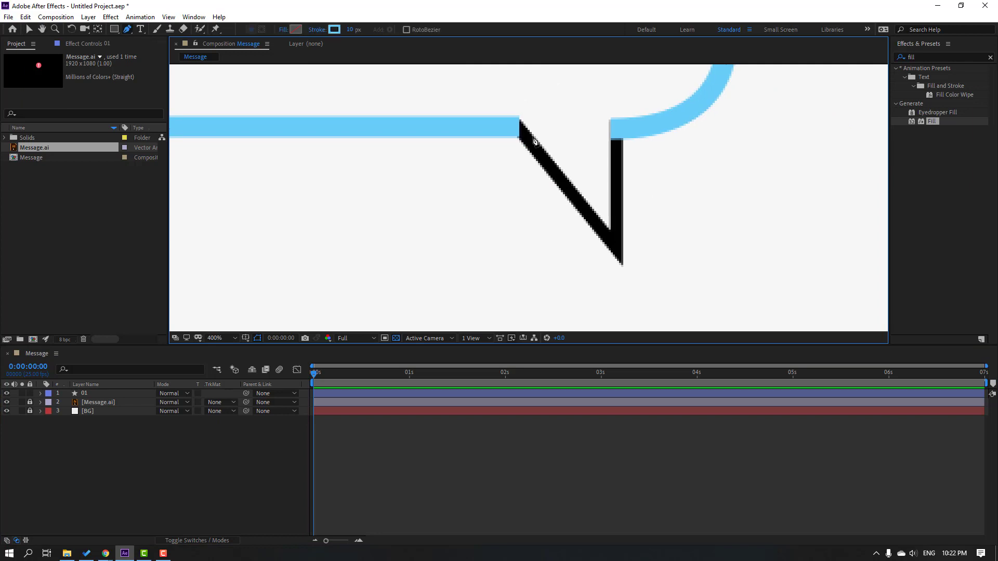
{"action": "left_click", "coordinate": [514, 126]}
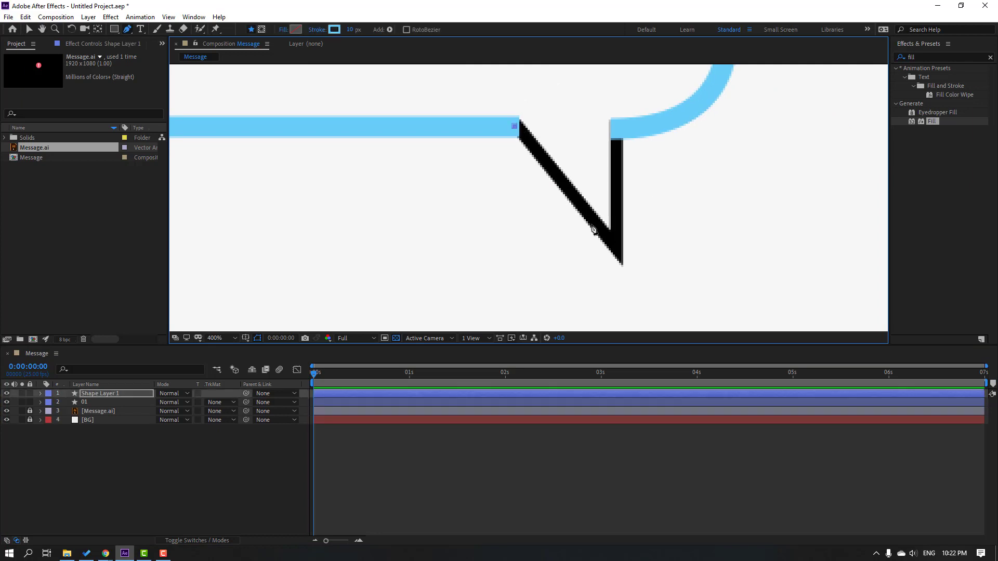
{"action": "left_click", "coordinate": [622, 264]}
{"action": "left_click", "coordinate": [622, 127]}
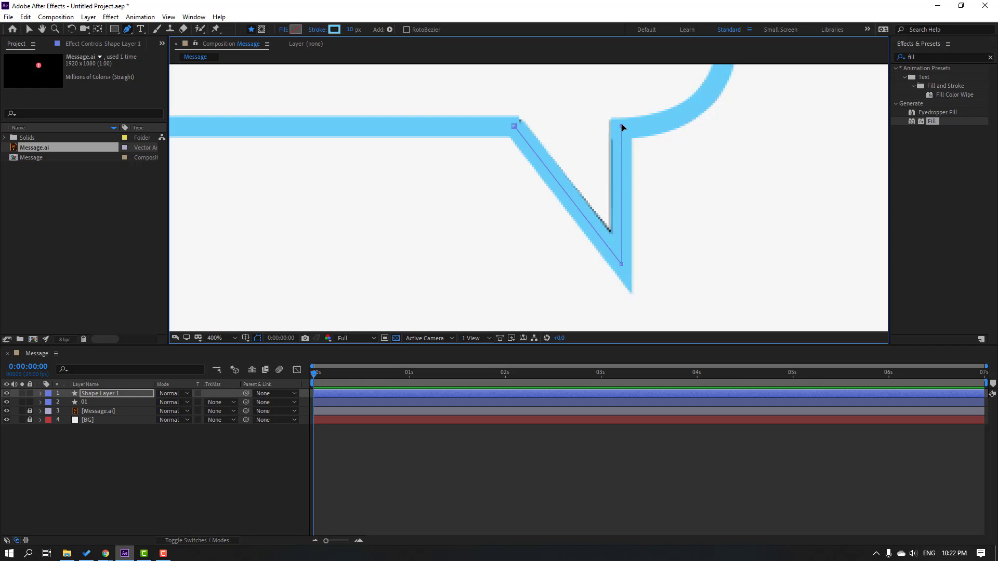
{"action": "left_click_drag", "start_coordinate": [622, 128], "coordinate": [618, 121]}
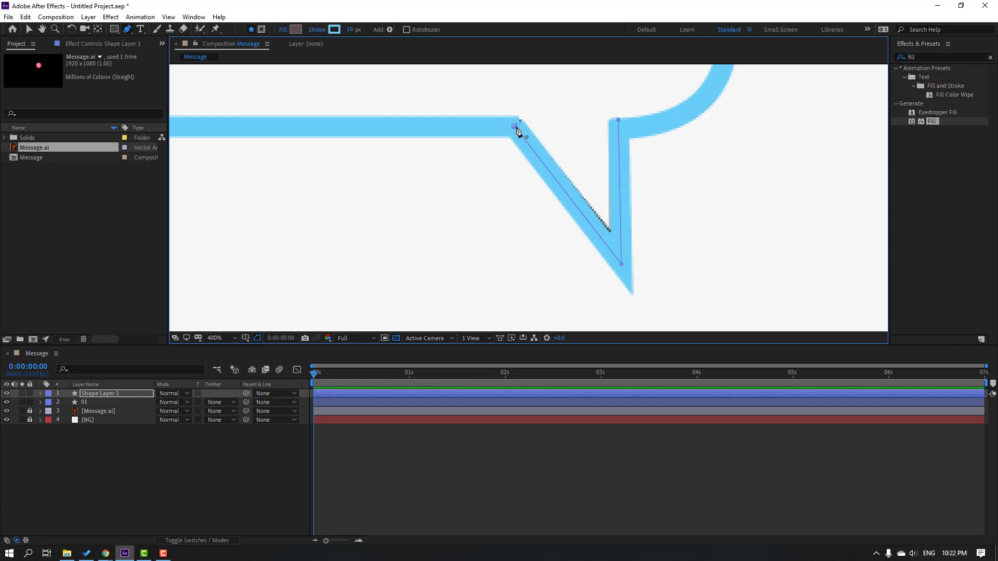
{"action": "key", "text": "v"}
{"action": "left_click_drag", "start_coordinate": [514, 126], "coordinate": [510, 123]}
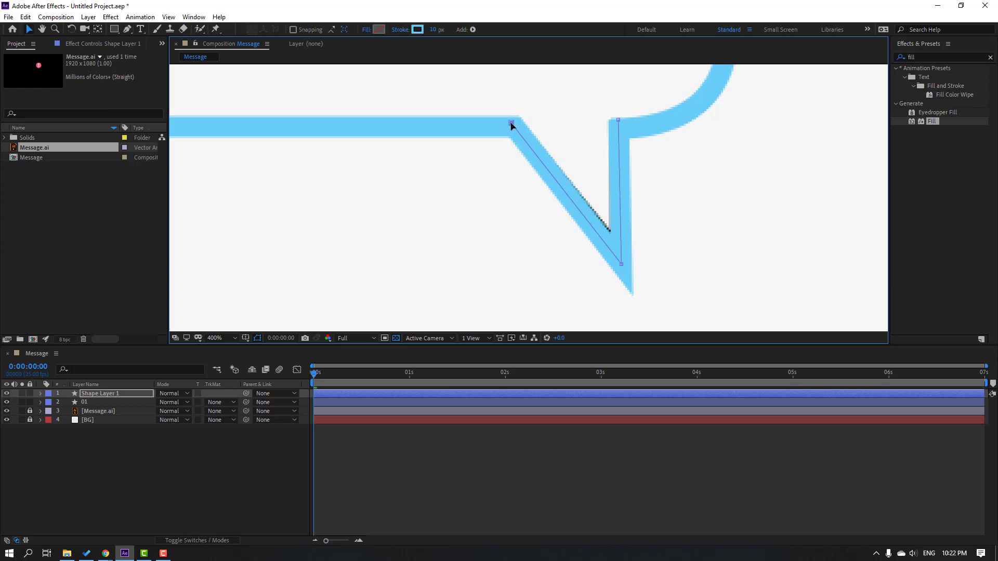
Step: Rename the new tail shape layer to 02
{"action": "left_click", "coordinate": [234, 483]}
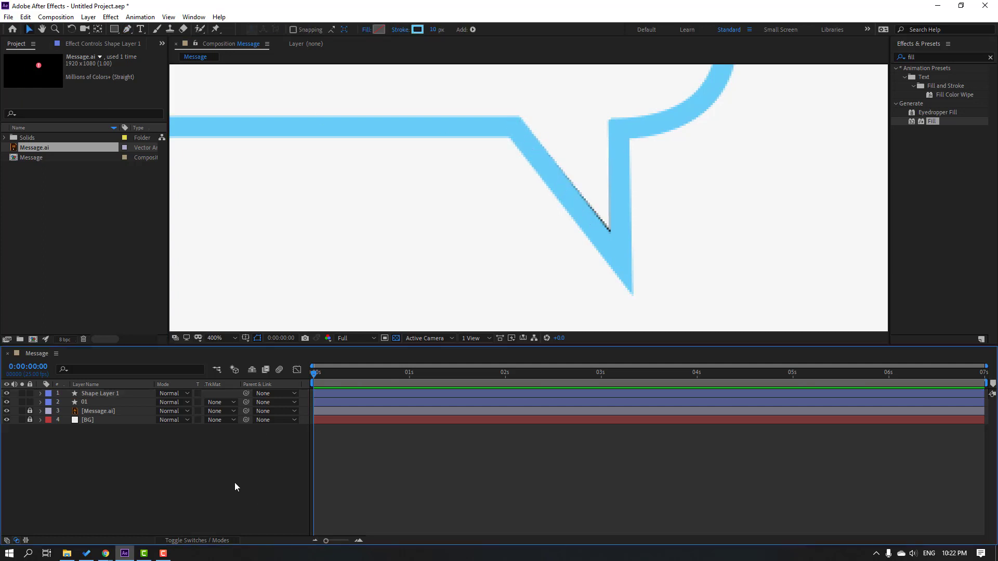
{"action": "scroll", "coordinate": [423, 256], "scroll_direction": "down", "scroll_amount": 6}
{"action": "scroll", "coordinate": [481, 263], "scroll_direction": "up", "scroll_amount": 4}
{"action": "scroll", "coordinate": [495, 287], "scroll_direction": "up", "scroll_amount": 2}
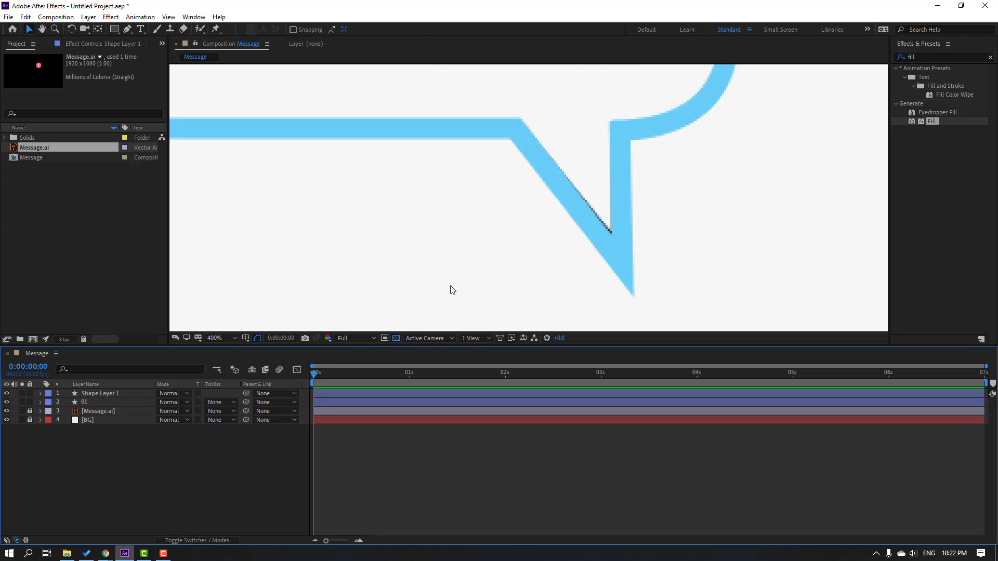
{"action": "scroll", "coordinate": [450, 288], "scroll_direction": "down", "scroll_amount": 4}
{"action": "left_click", "coordinate": [105, 395]}
{"action": "key", "text": "Return"}
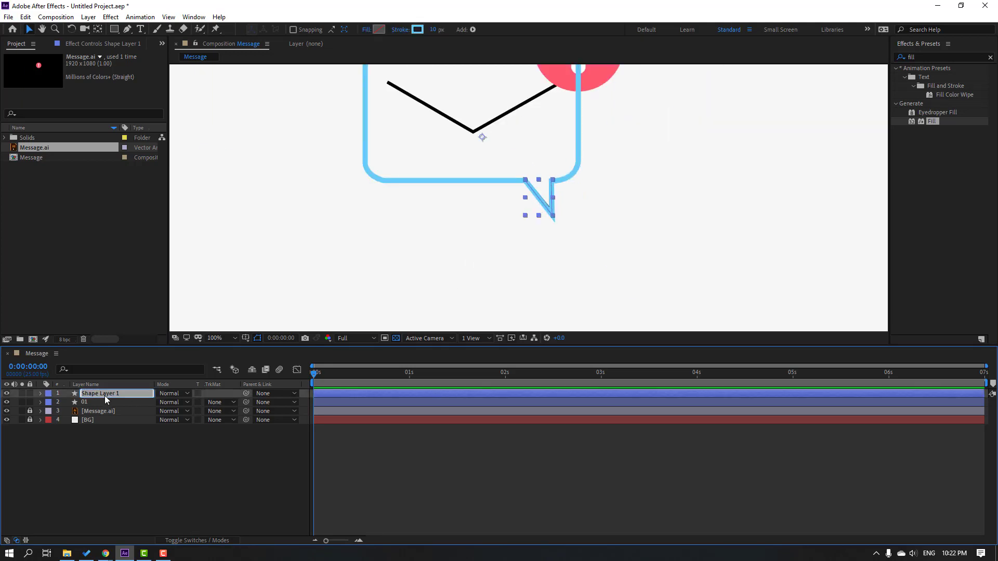
{"action": "type", "text": "02"}
{"action": "key", "text": "Return"}
{"action": "left_click", "coordinate": [104, 460]}
Step: Draw a three-point Pen path along the envelope's V flap: left end, bottom, upper-right end
{"action": "left_click_drag", "start_coordinate": [632, 134], "coordinate": [601, 195]}
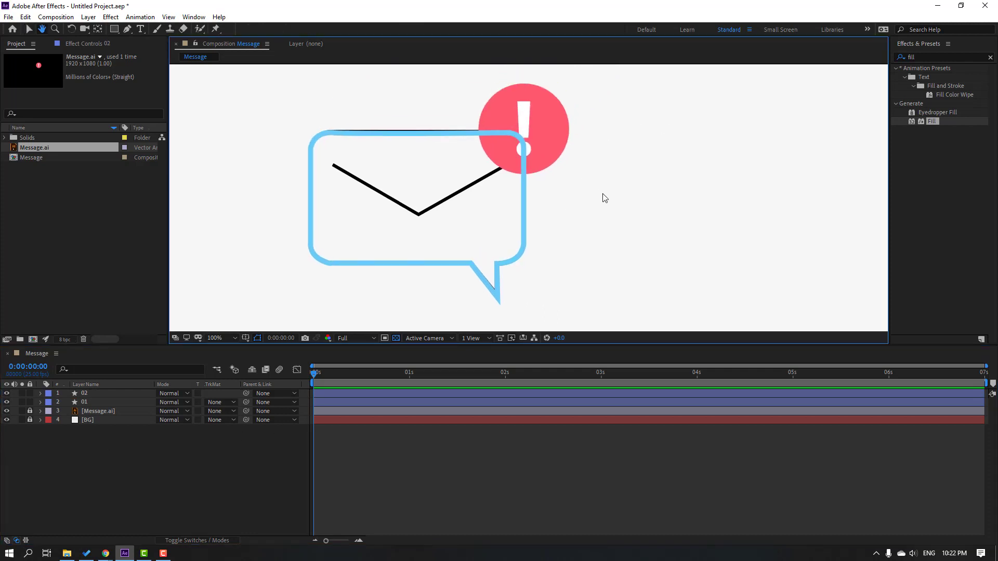
{"action": "left_click", "coordinate": [127, 29]}
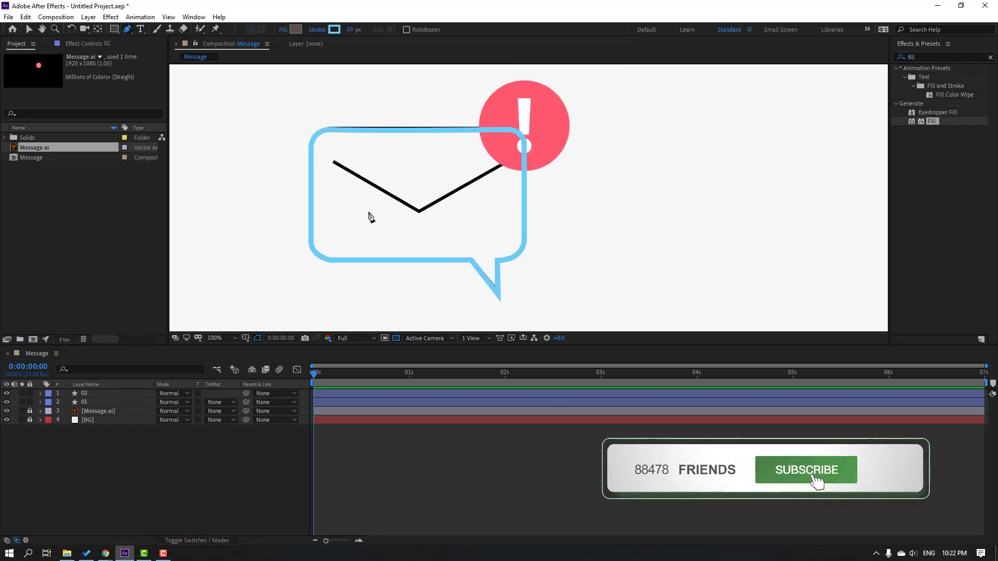
{"action": "scroll", "coordinate": [416, 215], "scroll_direction": "up", "scroll_amount": 2}
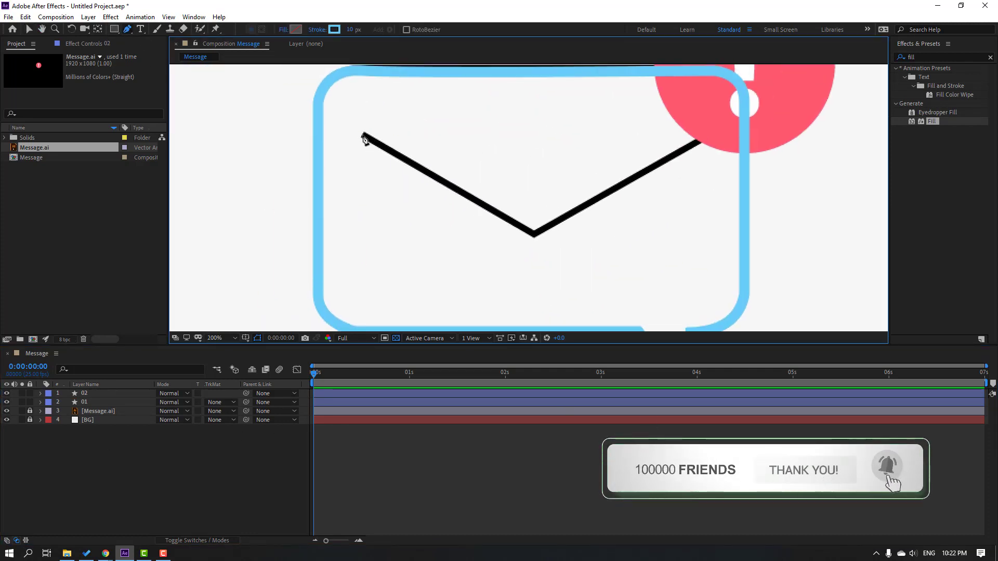
{"action": "left_click", "coordinate": [362, 134]}
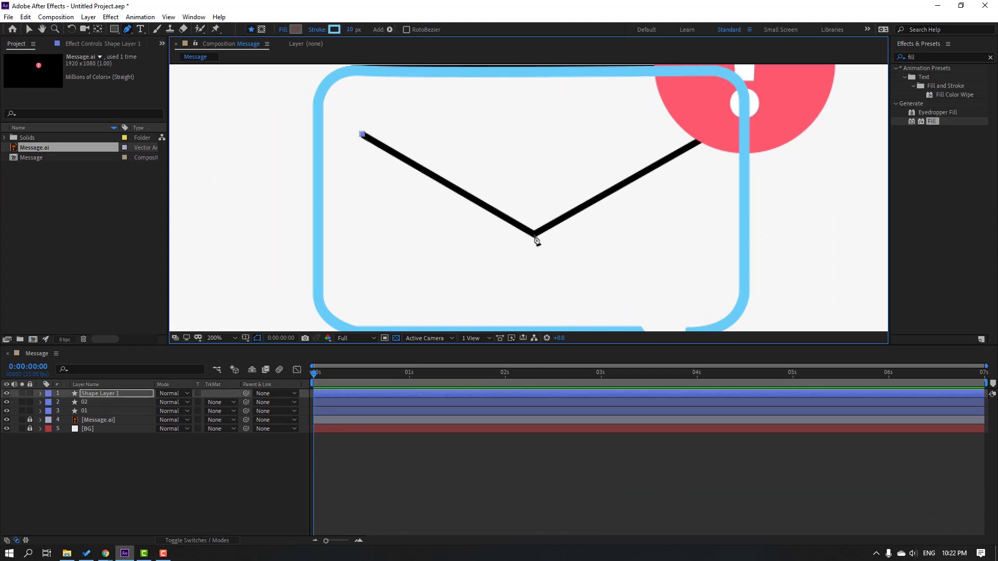
{"action": "left_click", "coordinate": [534, 235]}
{"action": "left_click", "coordinate": [709, 132]}
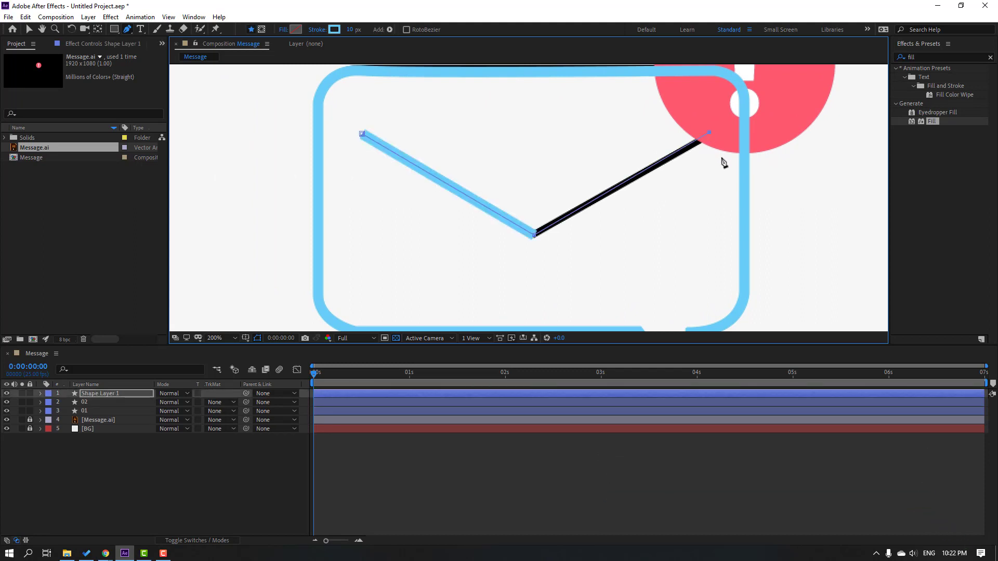
Step: Set the V-shape's Stroke 1 Line Cap to Round Cap
{"action": "left_click", "coordinate": [29, 30]}
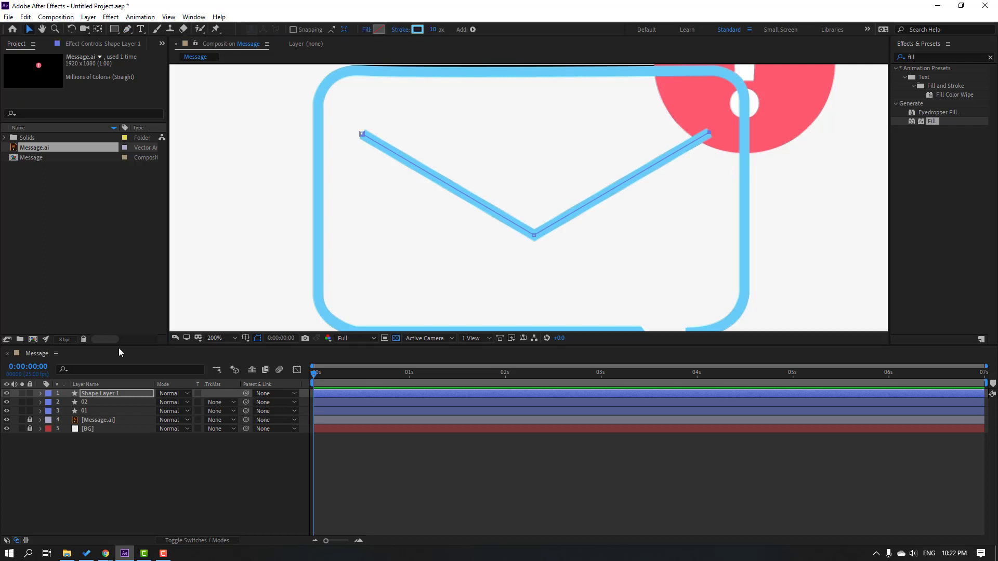
{"action": "left_click", "coordinate": [101, 392]}
{"action": "left_click", "coordinate": [40, 393]}
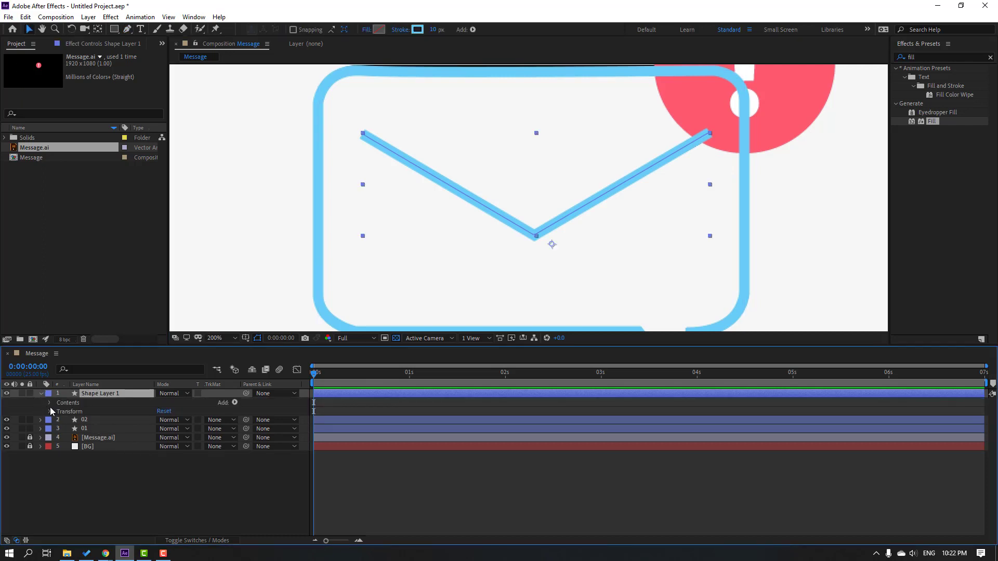
{"action": "left_click", "coordinate": [49, 403]}
{"action": "left_click", "coordinate": [59, 412]}
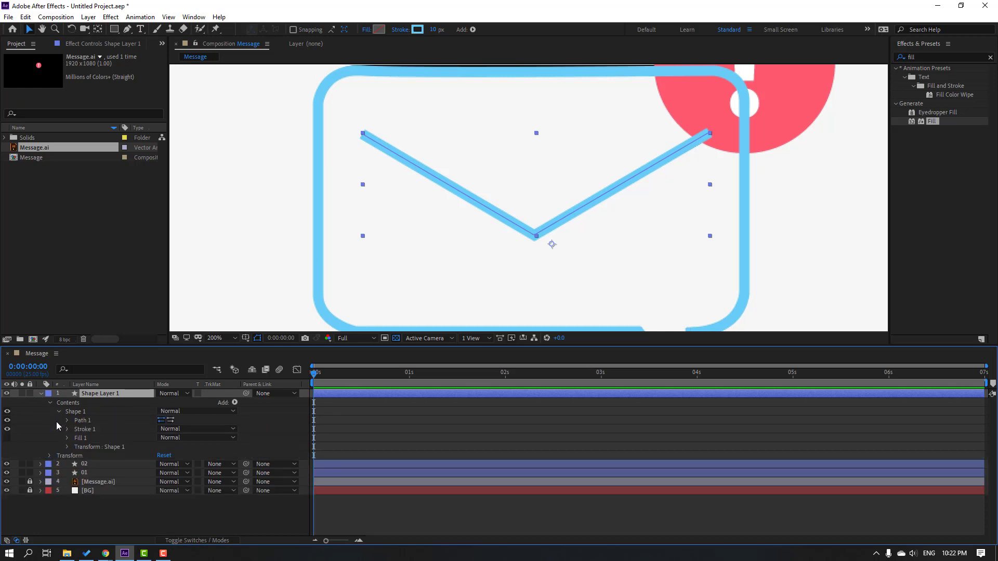
{"action": "left_click", "coordinate": [67, 429]}
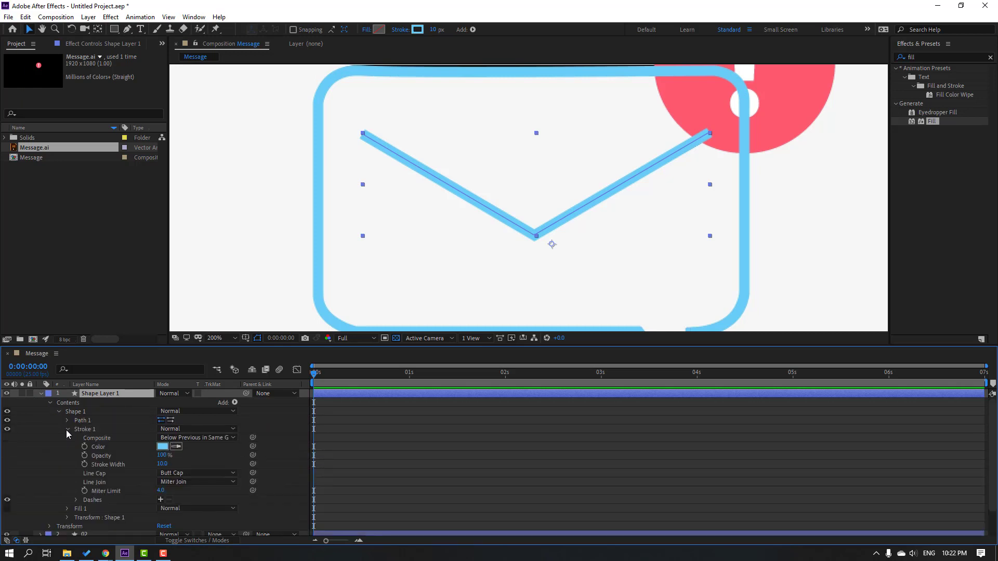
{"action": "left_click", "coordinate": [201, 474]}
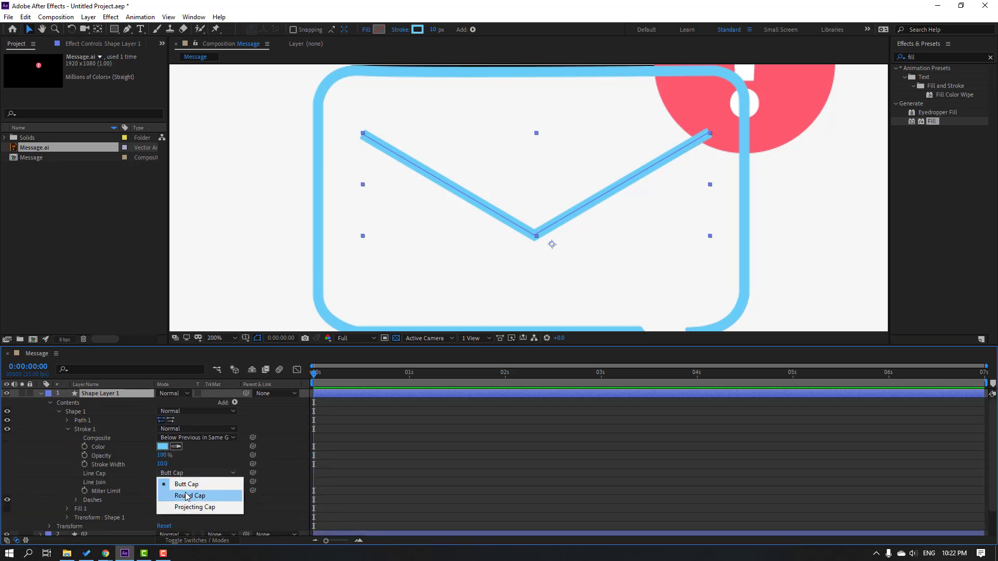
{"action": "left_click", "coordinate": [203, 497]}
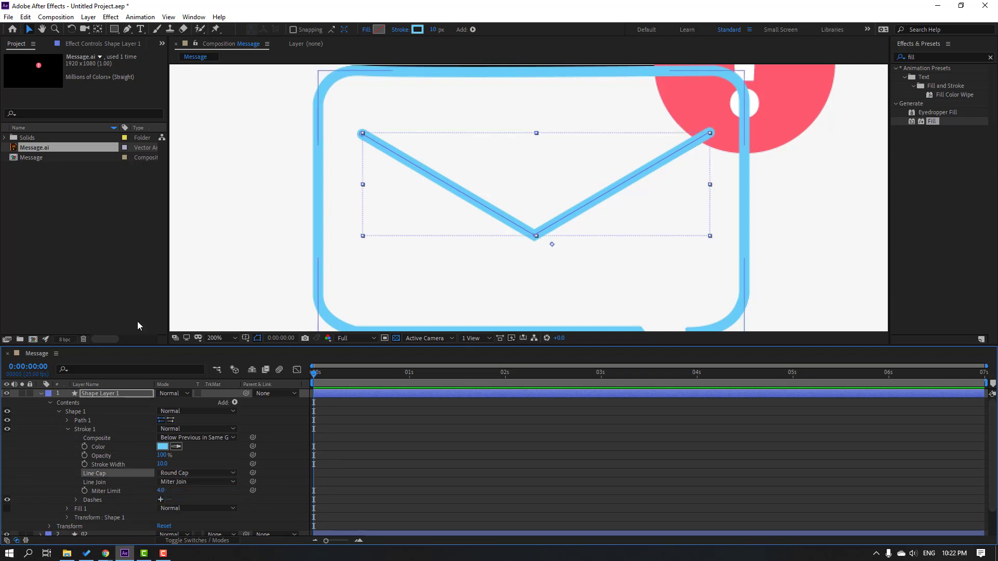
Step: Rename the V-shape layer to 03
{"action": "left_click", "coordinate": [40, 394]}
{"action": "key", "text": "Return"}
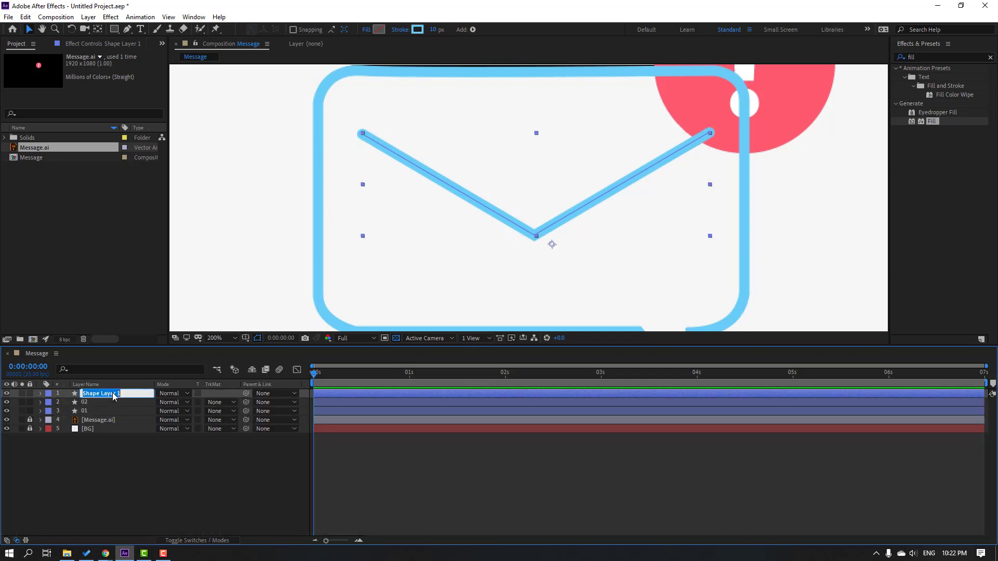
{"action": "type", "text": "03"}
{"action": "key", "text": "Return"}
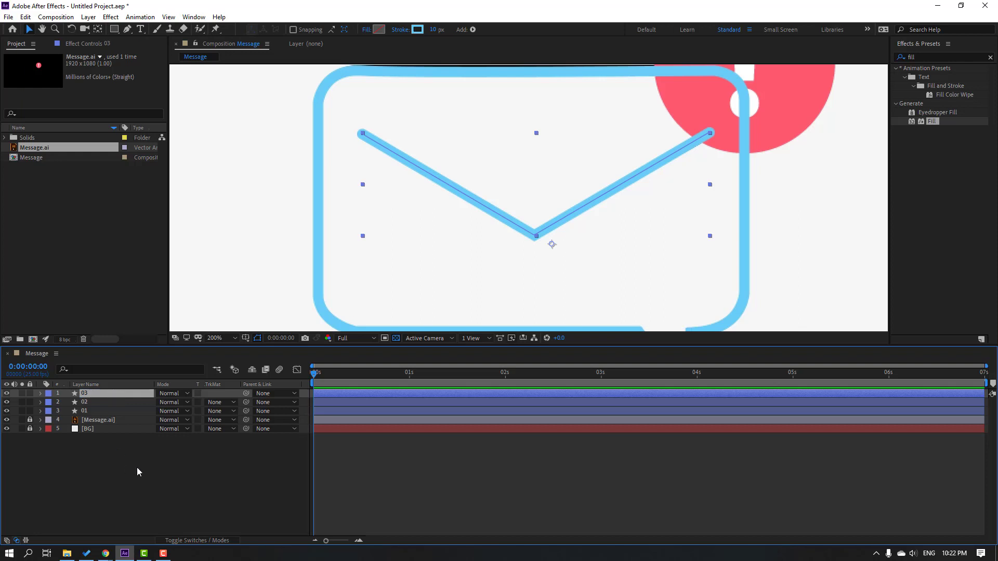
Step: Draw an ellipse over the red exclamation badge and align it with the circle
{"action": "left_click", "coordinate": [179, 488]}
{"action": "key", "text": "comma"}
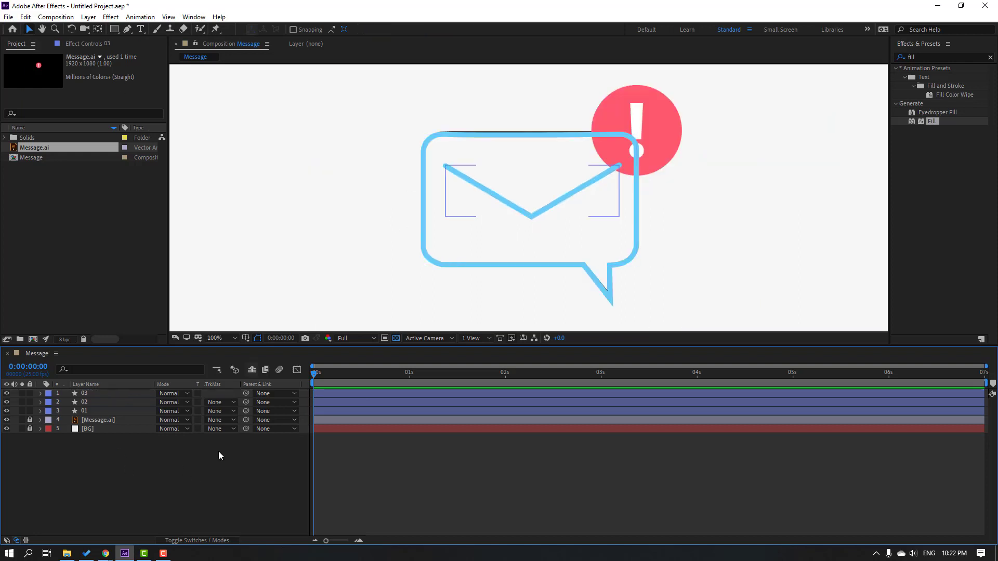
{"action": "left_click_drag", "start_coordinate": [114, 29], "coordinate": [157, 54]}
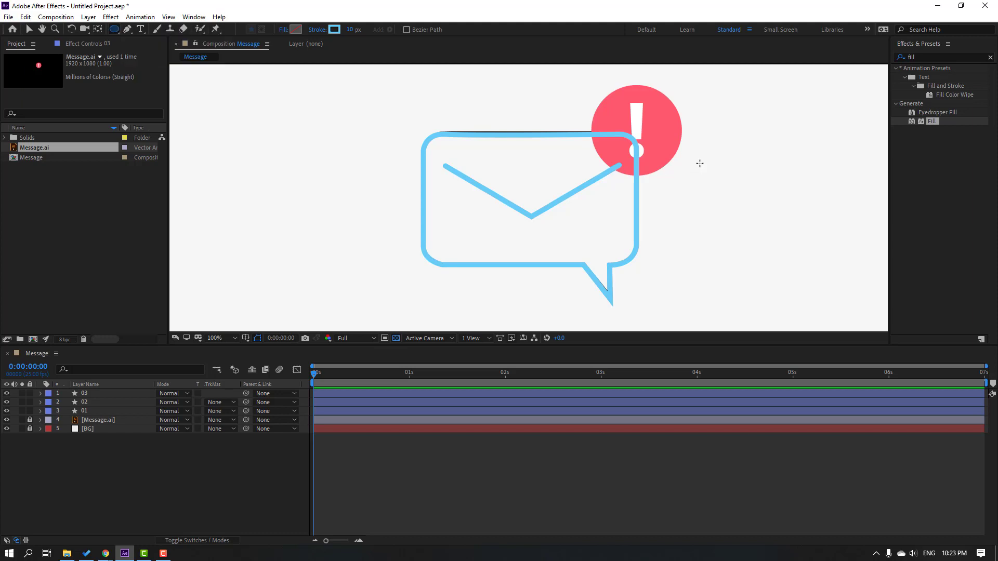
{"action": "key", "text": "period"}
{"action": "scroll", "coordinate": [438, 131], "scroll_direction": "up", "scroll_amount": 3}
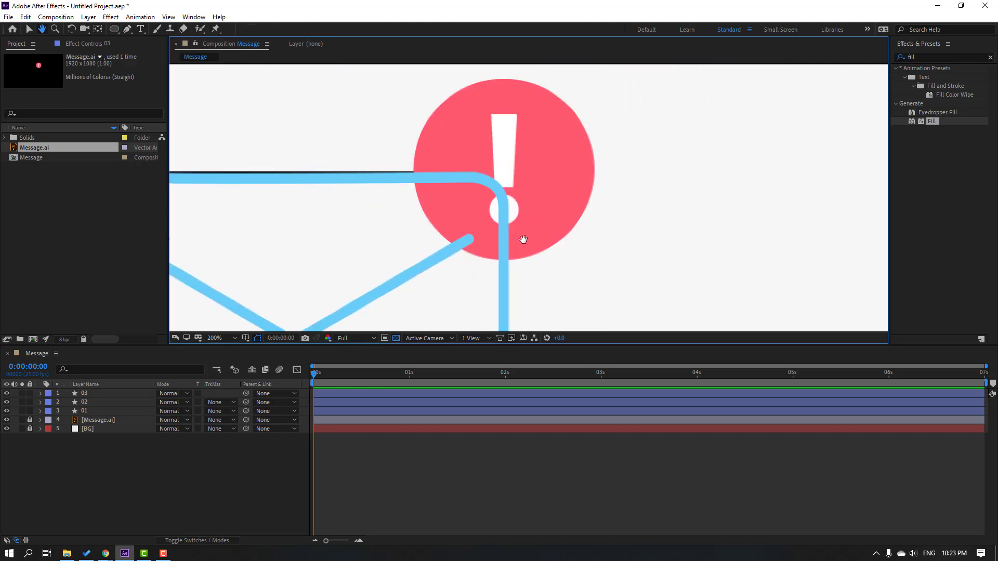
{"action": "left_click_drag", "start_coordinate": [423, 85], "coordinate": [597, 259]}
{"action": "key", "text": "v"}
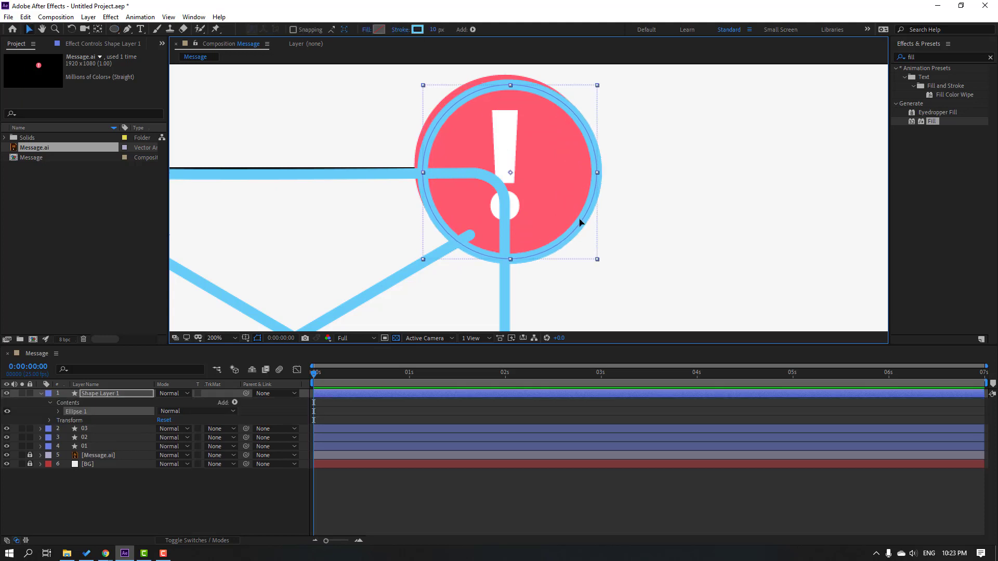
{"action": "left_click_drag", "start_coordinate": [580, 223], "coordinate": [572, 204]}
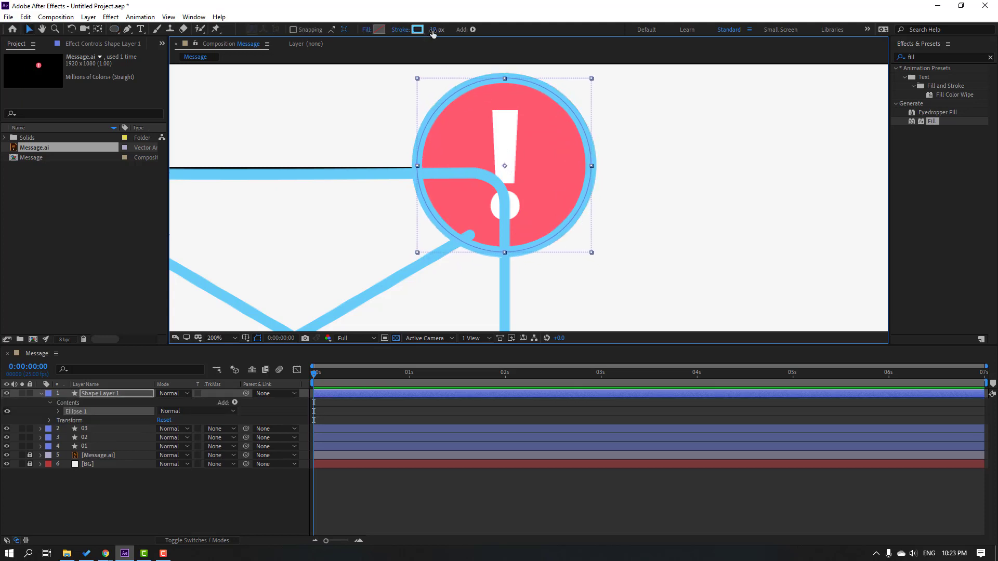
Step: Remove the ellipse's stroke and fill it with pink FF5970 sampled from the artwork
{"action": "left_click_drag", "start_coordinate": [433, 32], "coordinate": [384, 50]}
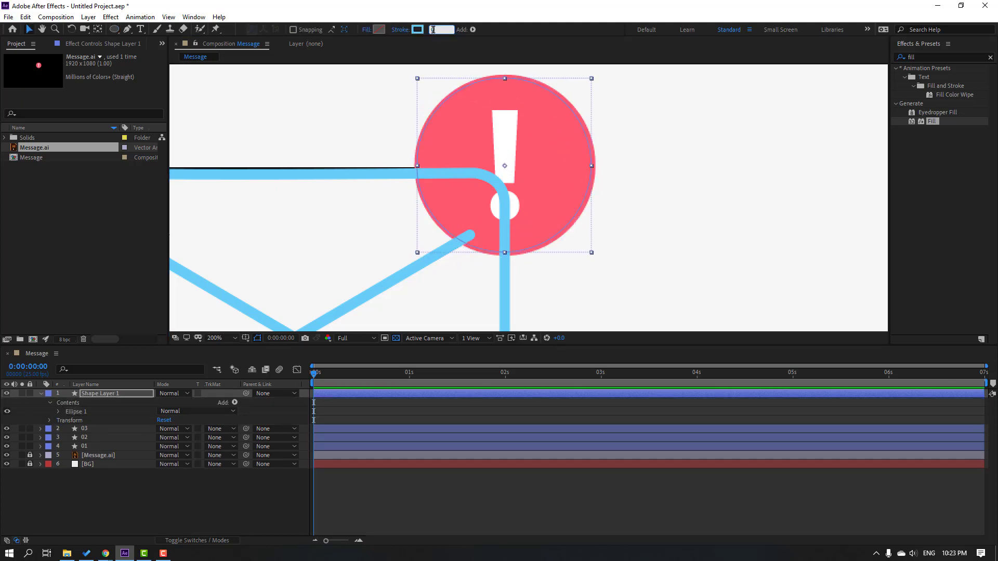
{"action": "left_click", "coordinate": [378, 30]}
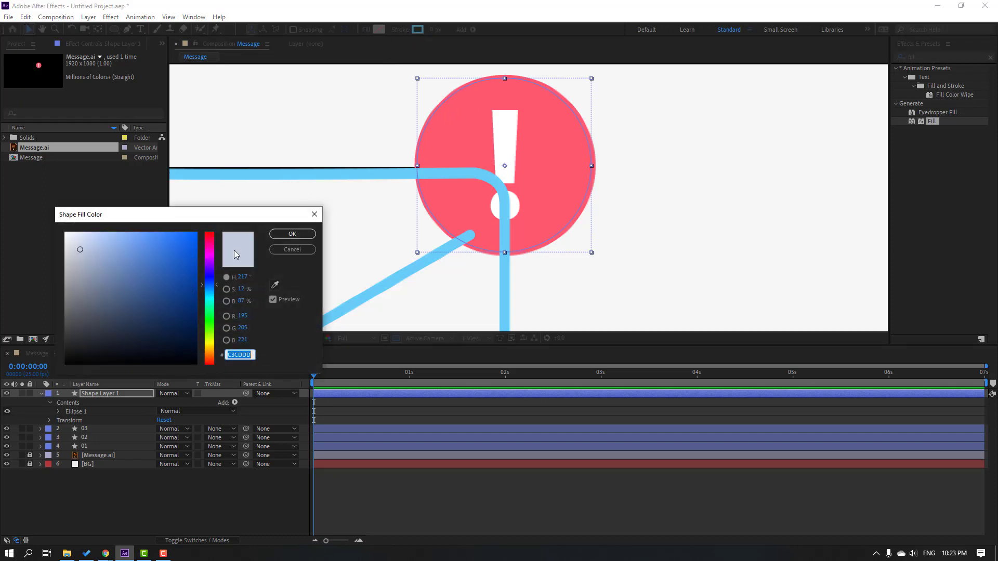
{"action": "left_click", "coordinate": [275, 285]}
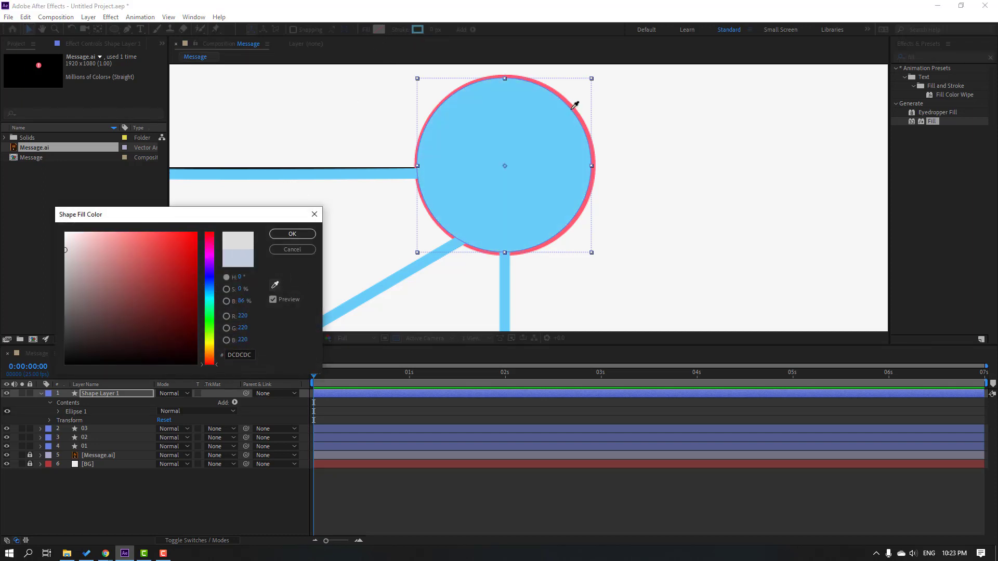
{"action": "left_click", "coordinate": [575, 107]}
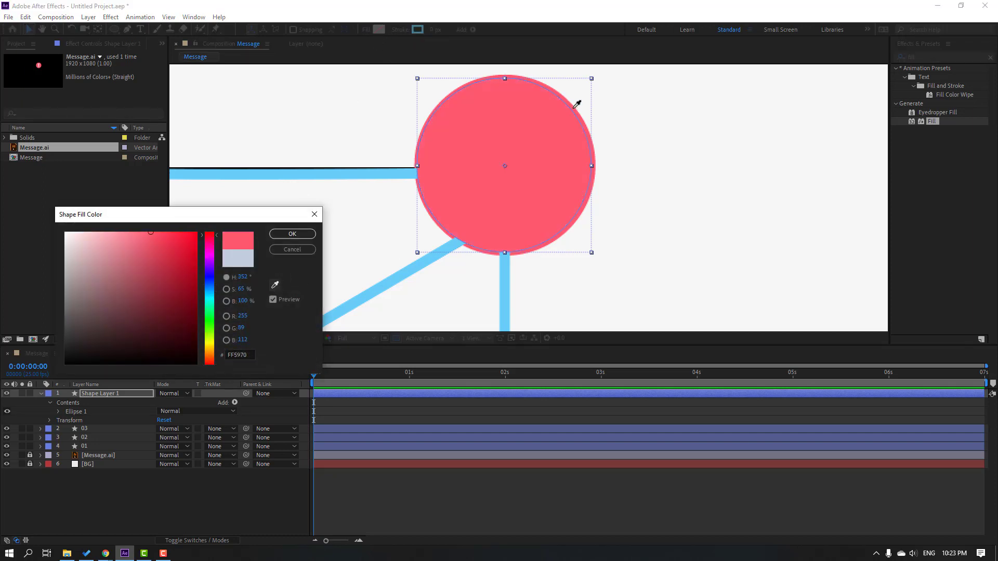
{"action": "left_click", "coordinate": [292, 234]}
Step: Rename the ellipse layer to circle and toggle its visibility to check the match
{"action": "left_click", "coordinate": [41, 394]}
{"action": "key", "text": "Return"}
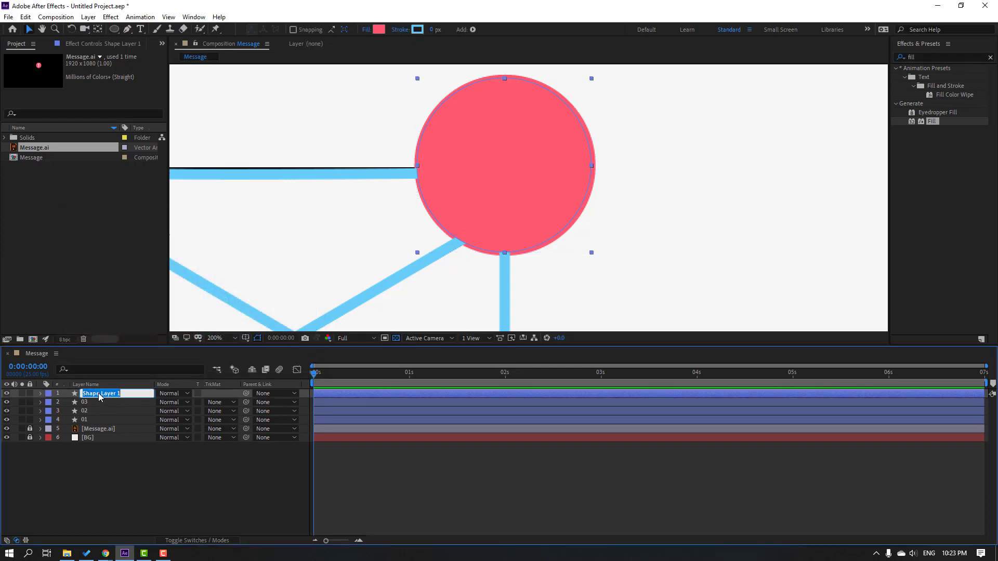
{"action": "type", "text": "circle"}
{"action": "key", "text": "Return"}
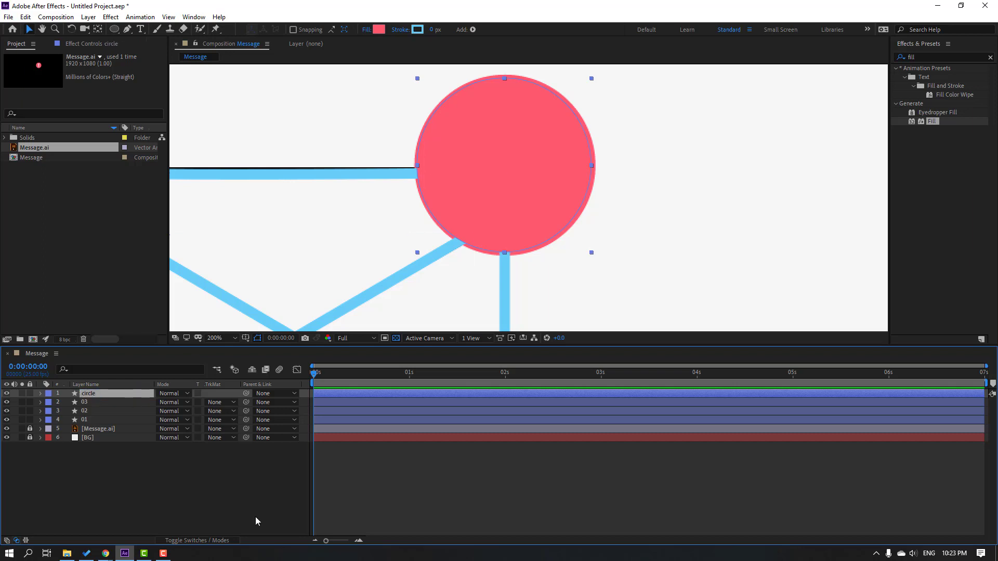
{"action": "left_click", "coordinate": [192, 489]}
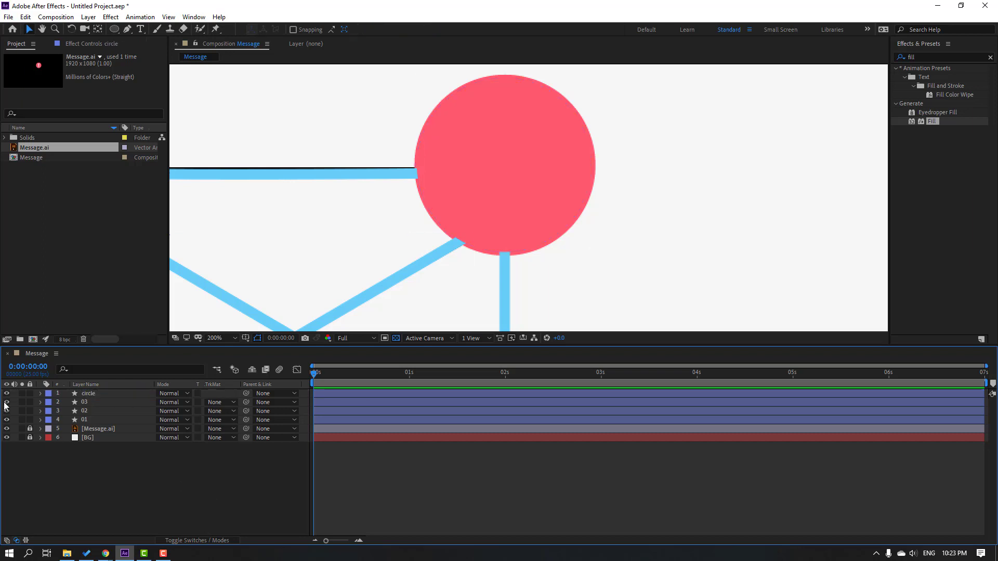
{"action": "left_click", "coordinate": [7, 395]}
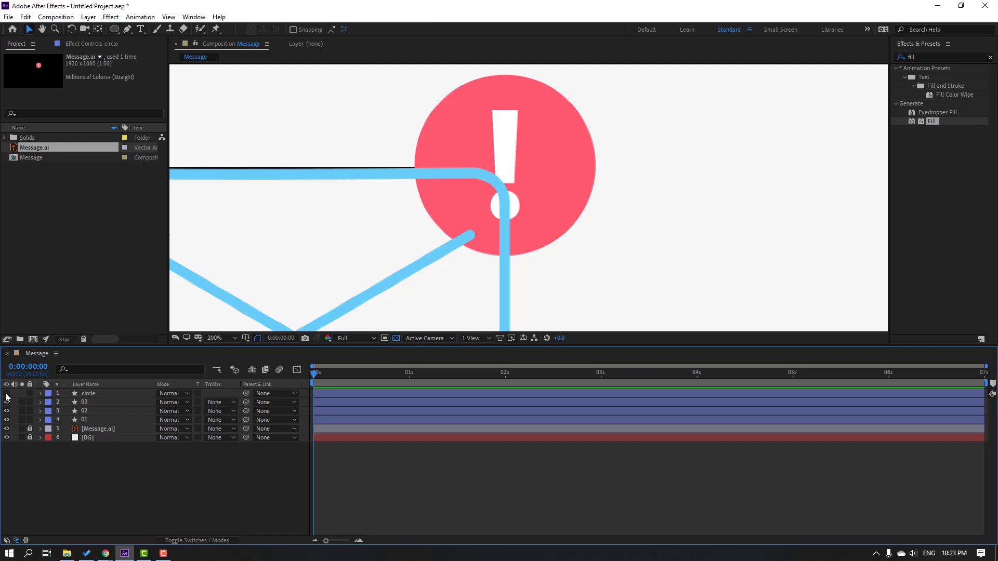
{"action": "left_click", "coordinate": [7, 393]}
{"action": "left_click", "coordinate": [7, 393]}
{"action": "left_click", "coordinate": [6, 393]}
{"action": "left_click", "coordinate": [158, 450]}
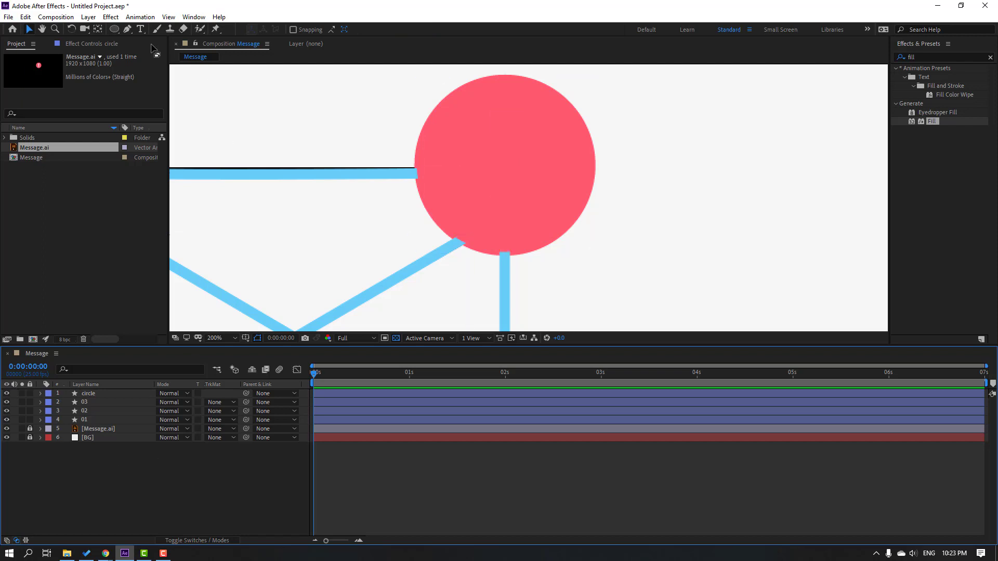
{"action": "left_click", "coordinate": [140, 31]}
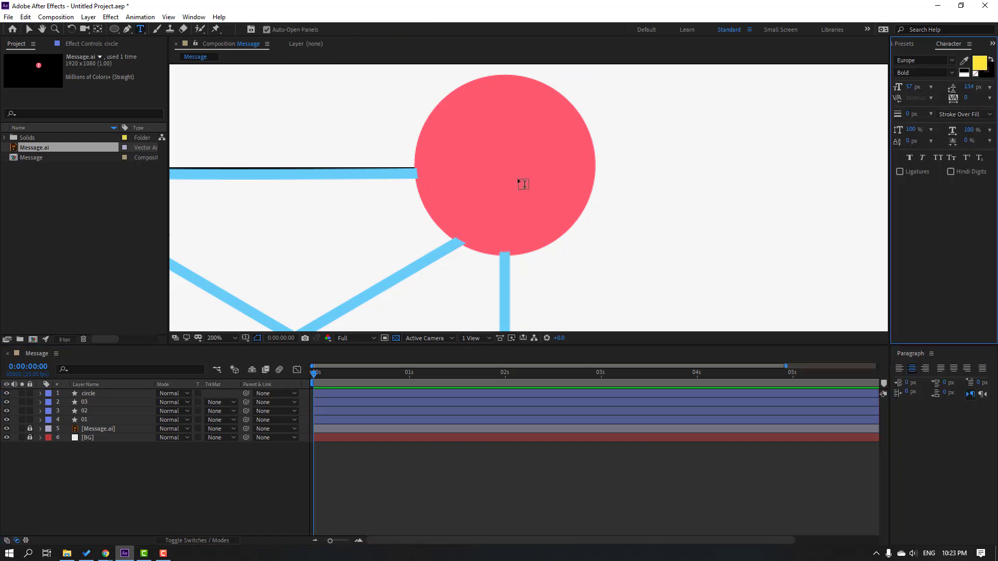
Step: Type a "!" on the circle and make it white at 135 px
{"action": "left_click", "coordinate": [472, 153]}
{"action": "type", "text": "!"}
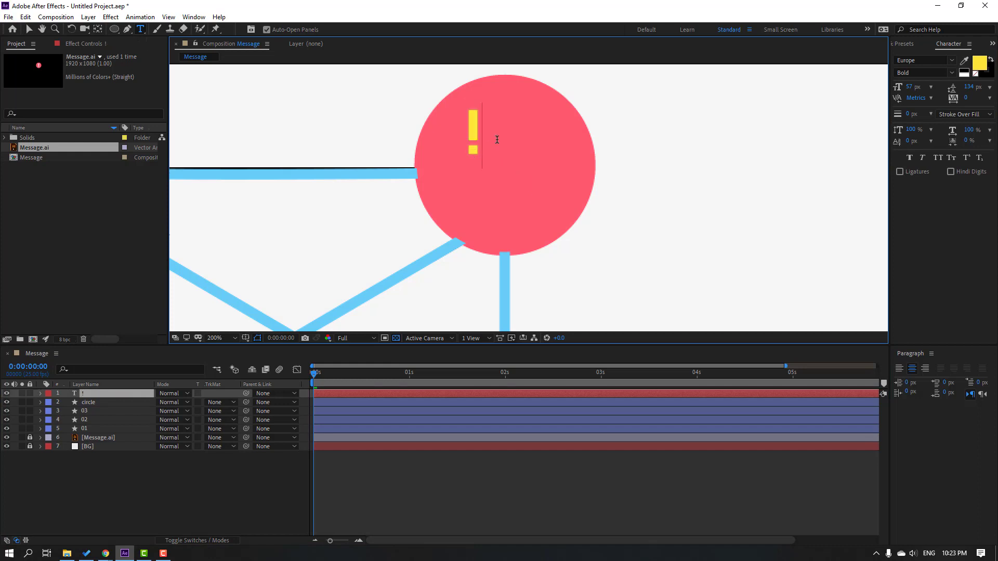
{"action": "left_click", "coordinate": [980, 64]}
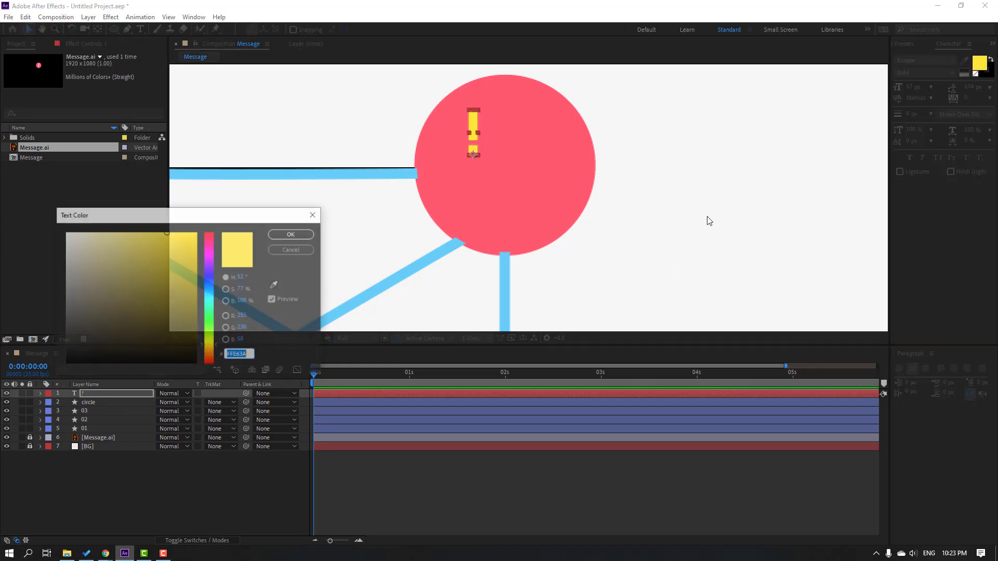
{"action": "left_click_drag", "start_coordinate": [625, 359], "coordinate": [522, 329]}
{"action": "left_click", "coordinate": [749, 331]}
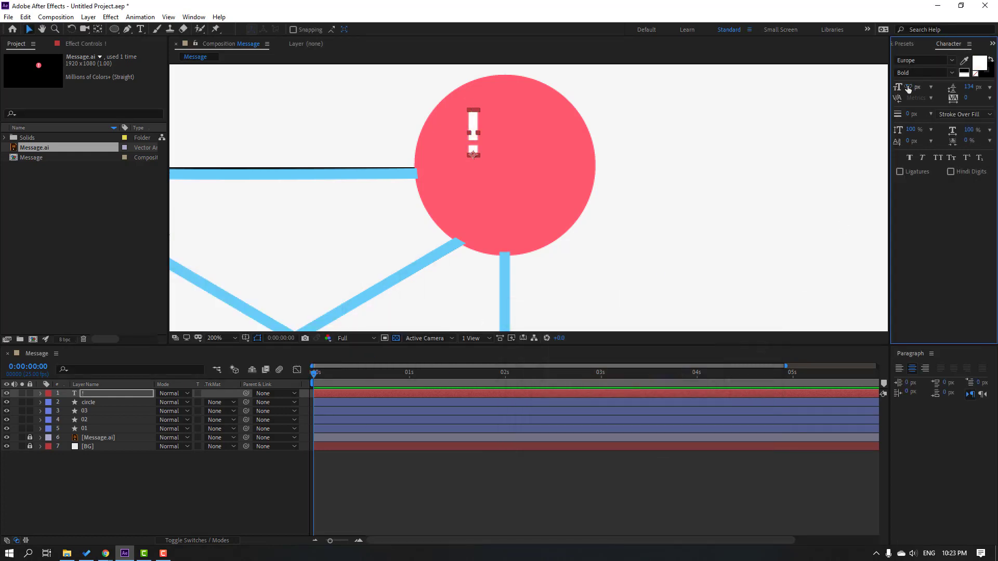
{"action": "left_click_drag", "start_coordinate": [910, 86], "coordinate": [950, 86]}
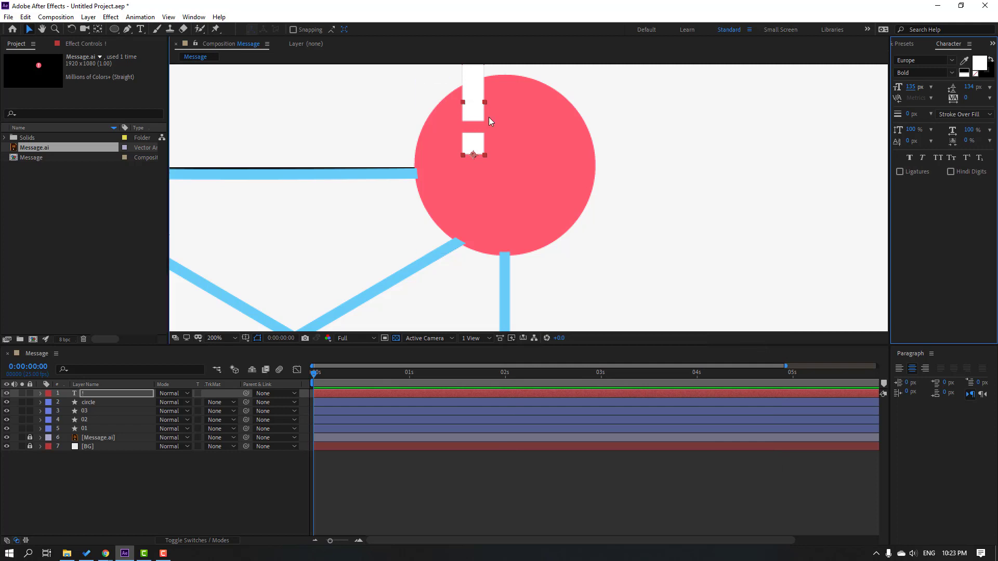
Step: Move the ! to the centre of the pink circle
{"action": "left_click_drag", "start_coordinate": [488, 117], "coordinate": [520, 177]}
{"action": "left_click", "coordinate": [423, 198]}
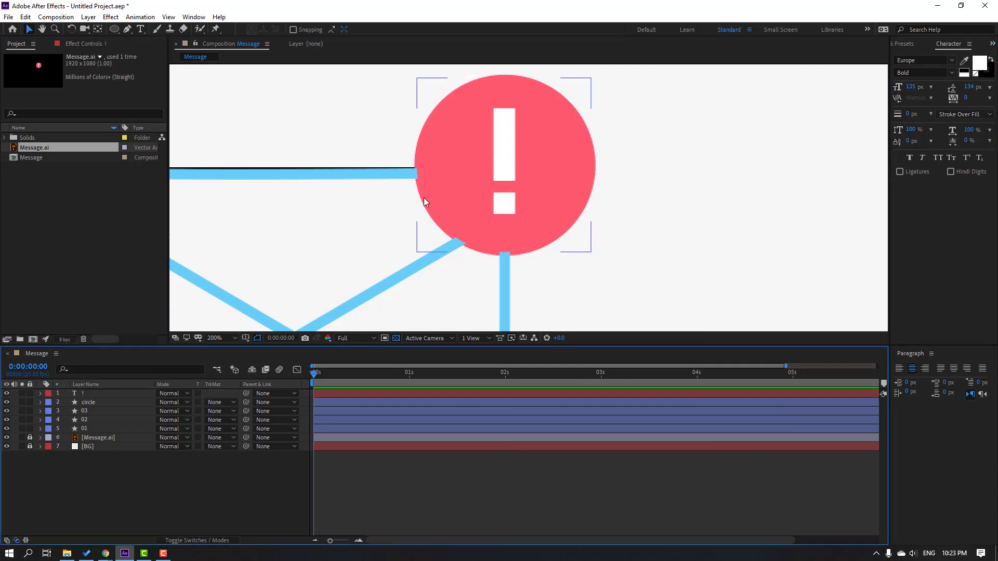
{"action": "scroll", "coordinate": [415, 234], "scroll_direction": "down", "scroll_amount": 6}
{"action": "scroll", "coordinate": [297, 283], "scroll_direction": "up", "scroll_amount": 6}
{"action": "scroll", "coordinate": [401, 285], "scroll_direction": "down", "scroll_amount": 2}
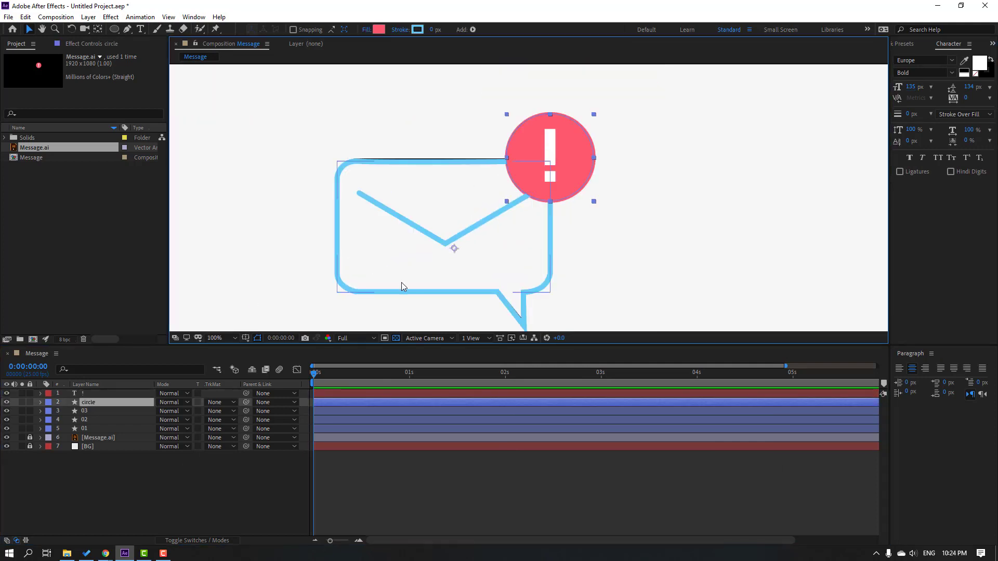
Step: Delete the Message.ai reference layer and set the view magnification to Fit
{"action": "left_click", "coordinate": [151, 502]}
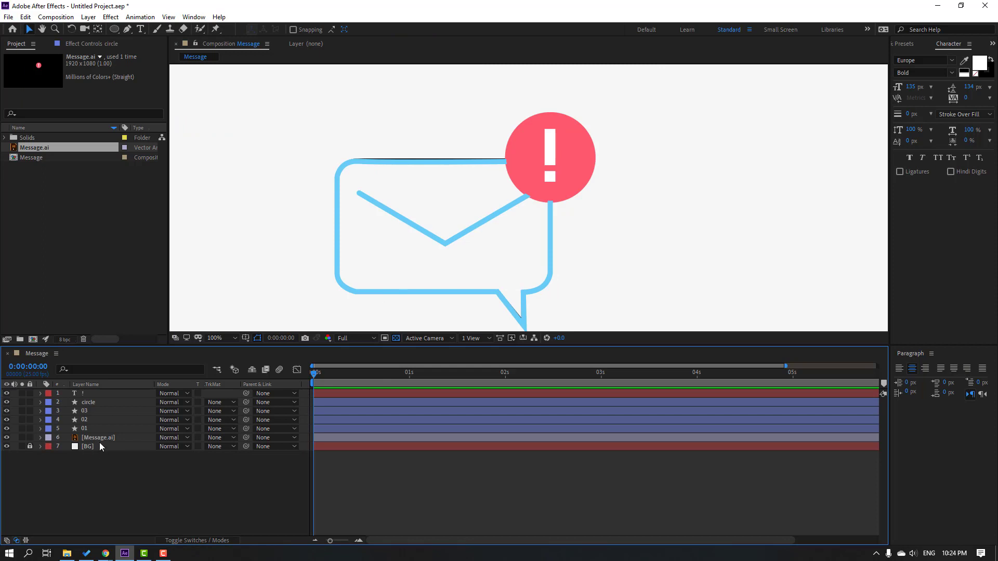
{"action": "left_click", "coordinate": [100, 440]}
{"action": "key", "text": "Delete"}
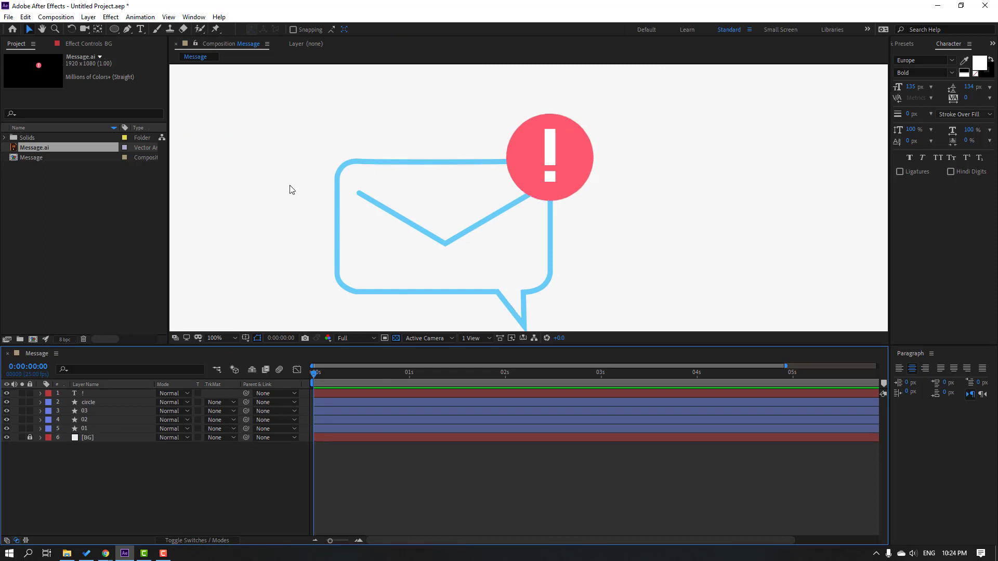
{"action": "key", "text": "comma"}
{"action": "left_click", "coordinate": [228, 338]}
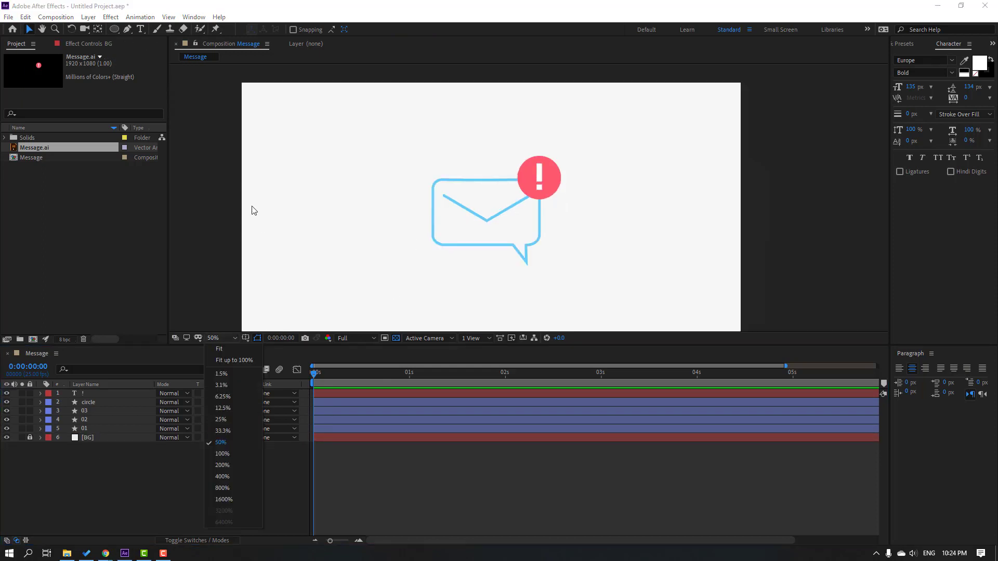
{"action": "left_click", "coordinate": [241, 367]}
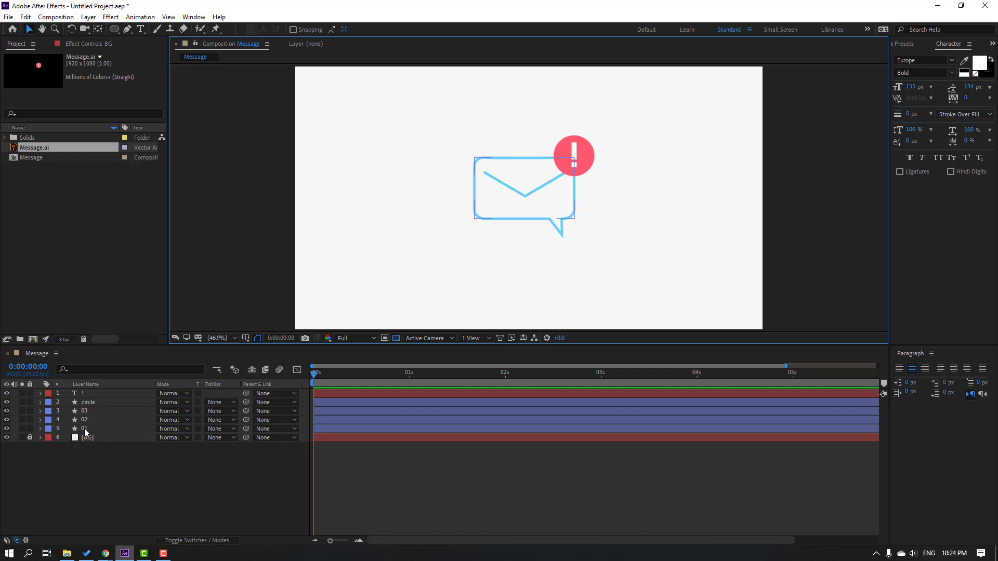
Step: Parent layers 01, 03, circle and ! to layer 02 with the pick whip
{"action": "left_click", "coordinate": [82, 429]}
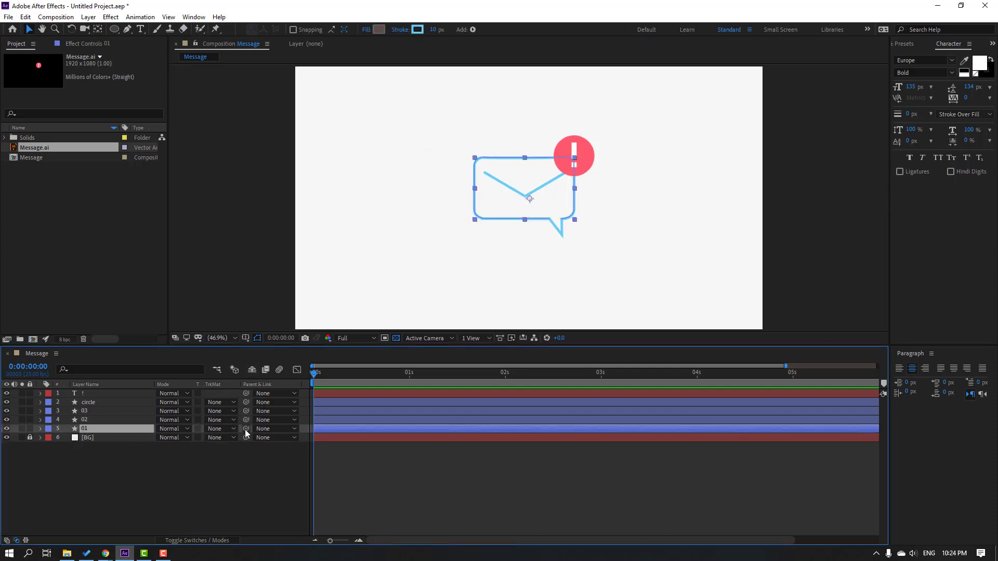
{"action": "left_click_drag", "start_coordinate": [245, 428], "coordinate": [77, 422]}
{"action": "left_click", "coordinate": [81, 412]}
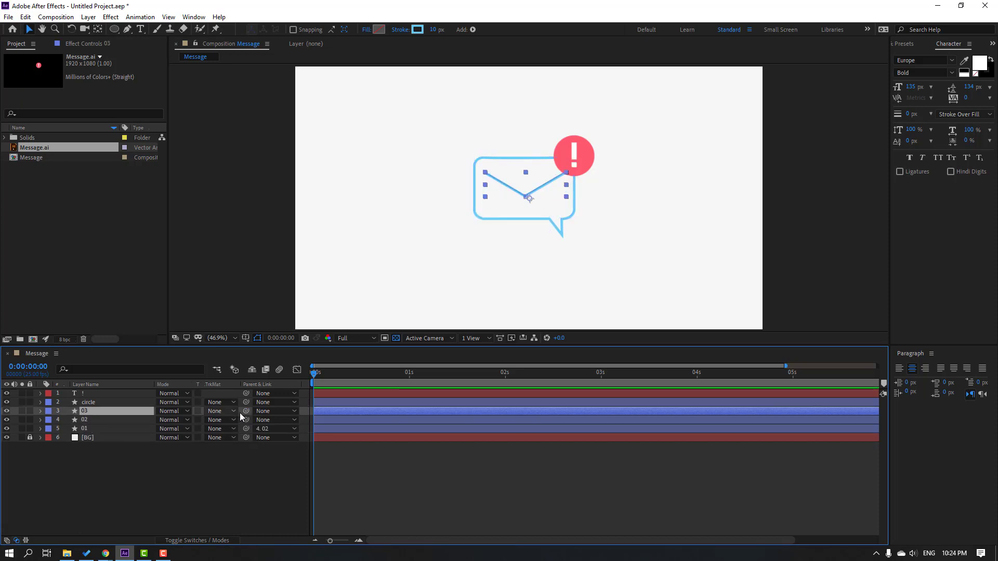
{"action": "left_click", "coordinate": [94, 402], "text": "ctrl"}
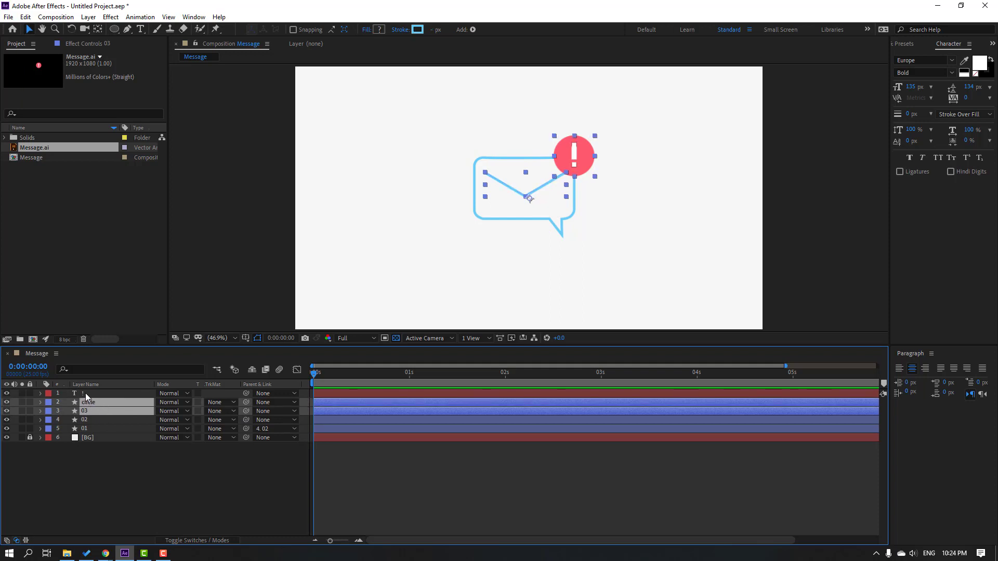
{"action": "left_click", "coordinate": [81, 394], "text": "ctrl"}
{"action": "left_click_drag", "start_coordinate": [248, 394], "coordinate": [90, 421]}
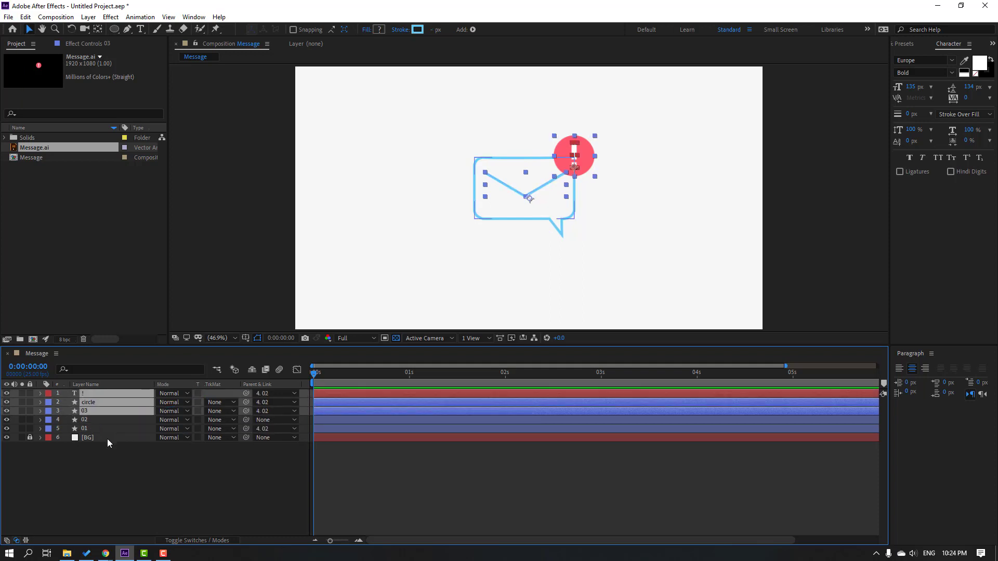
Step: Rename layer 02 to MAIN
{"action": "left_click", "coordinate": [96, 419]}
{"action": "key", "text": "Return"}
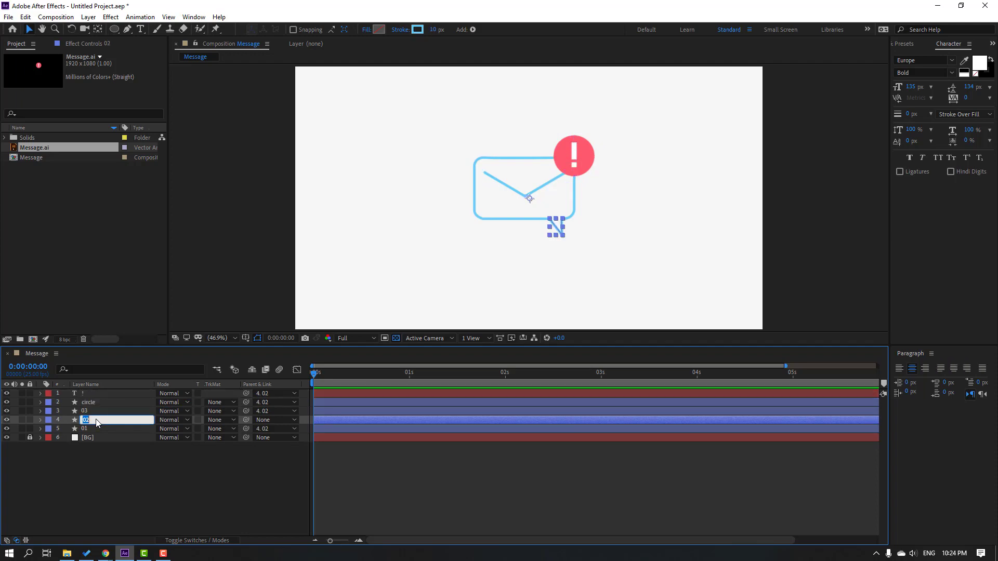
{"action": "type", "text": "MAIN"}
{"action": "key", "text": "Return"}
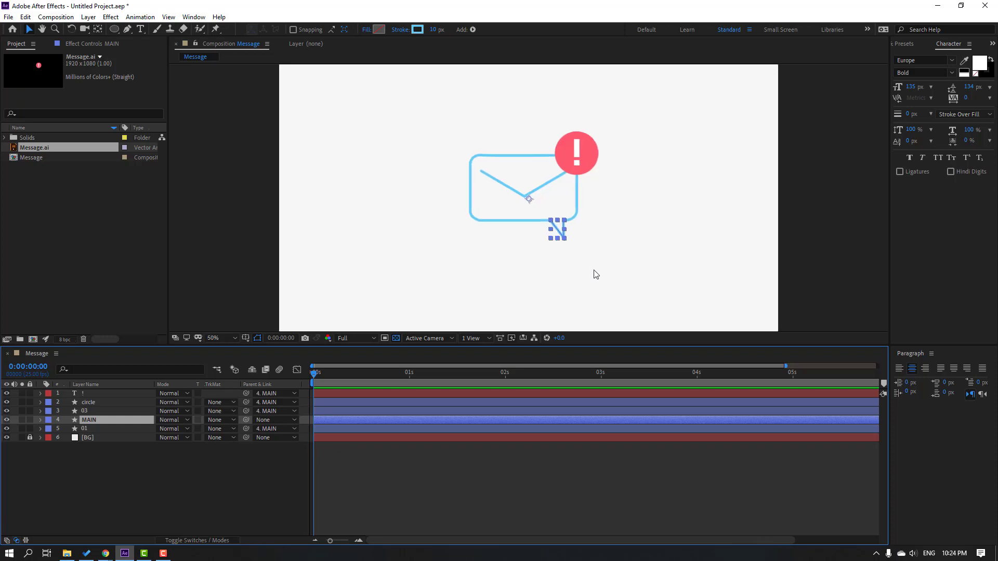
Step: Move MAIN's anchor point to the speech tail's tip with the Pan Behind tool
{"action": "scroll", "coordinate": [595, 274], "scroll_direction": "up", "scroll_amount": 5}
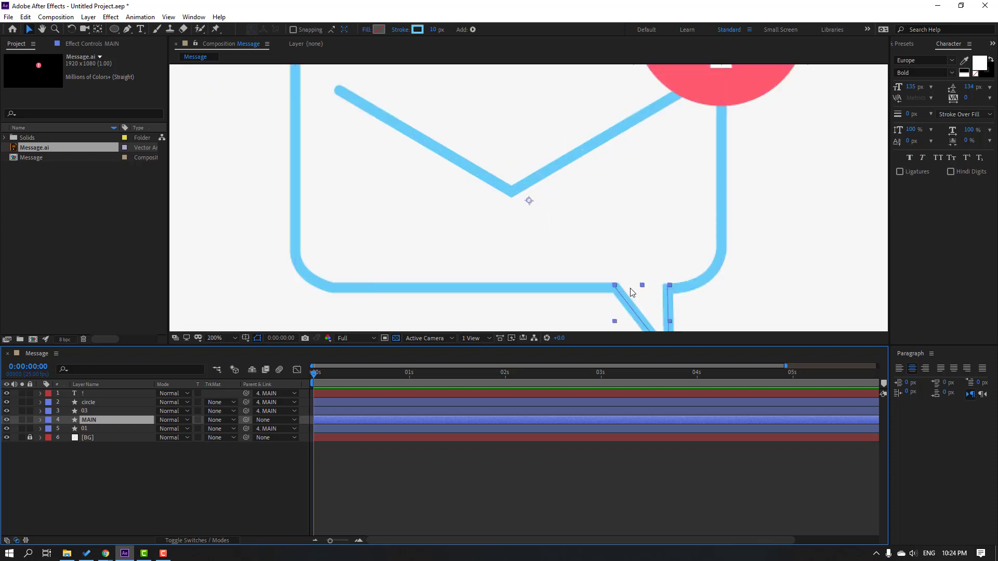
{"action": "left_click", "coordinate": [98, 29]}
{"action": "scroll", "coordinate": [517, 175], "scroll_direction": "down", "scroll_amount": 3}
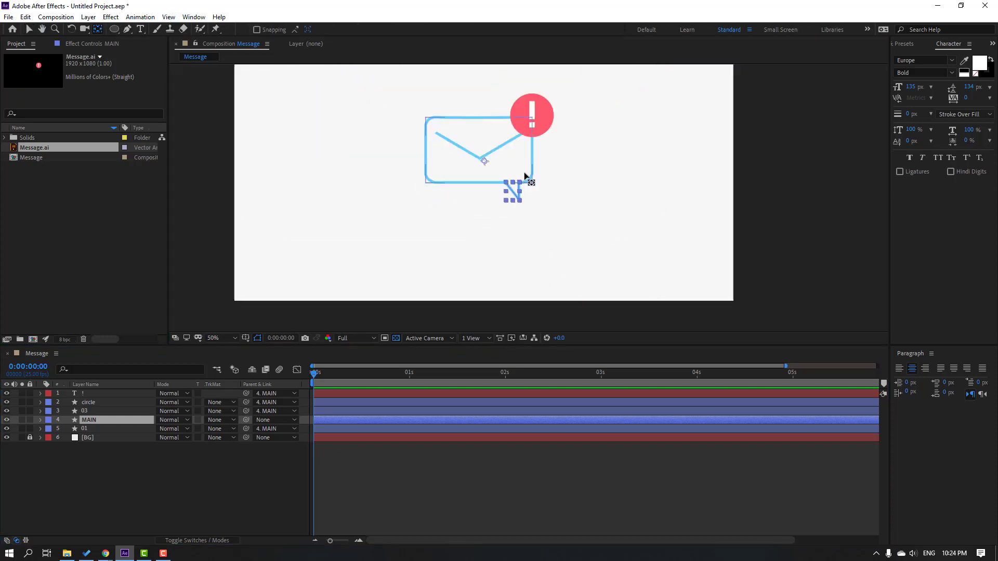
{"action": "scroll", "coordinate": [444, 138], "scroll_direction": "up", "scroll_amount": 1}
{"action": "left_click_drag", "start_coordinate": [440, 125], "coordinate": [510, 203]}
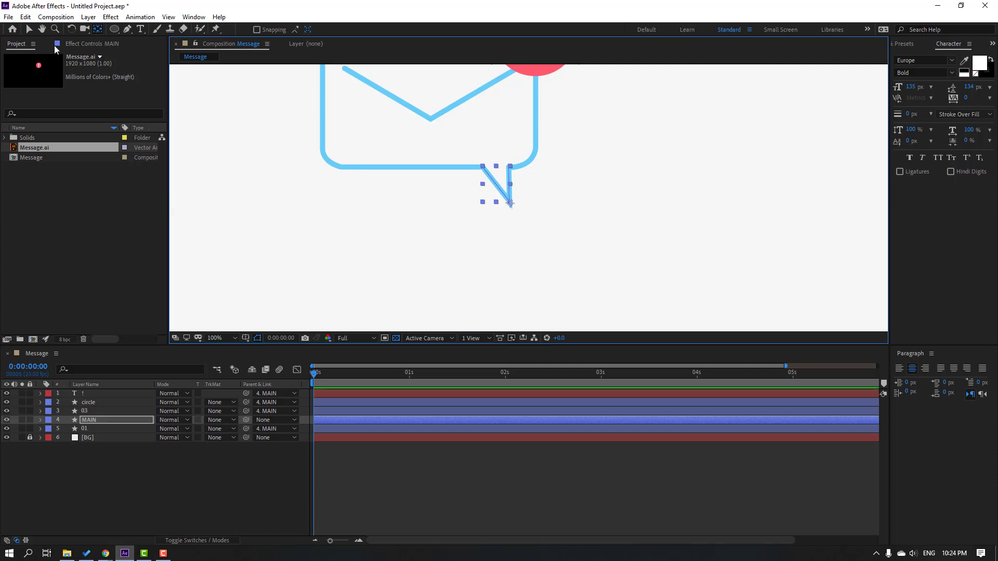
{"action": "left_click", "coordinate": [29, 30]}
{"action": "scroll", "coordinate": [675, 280], "scroll_direction": "down", "scroll_amount": 2}
{"action": "left_click", "coordinate": [107, 419]}
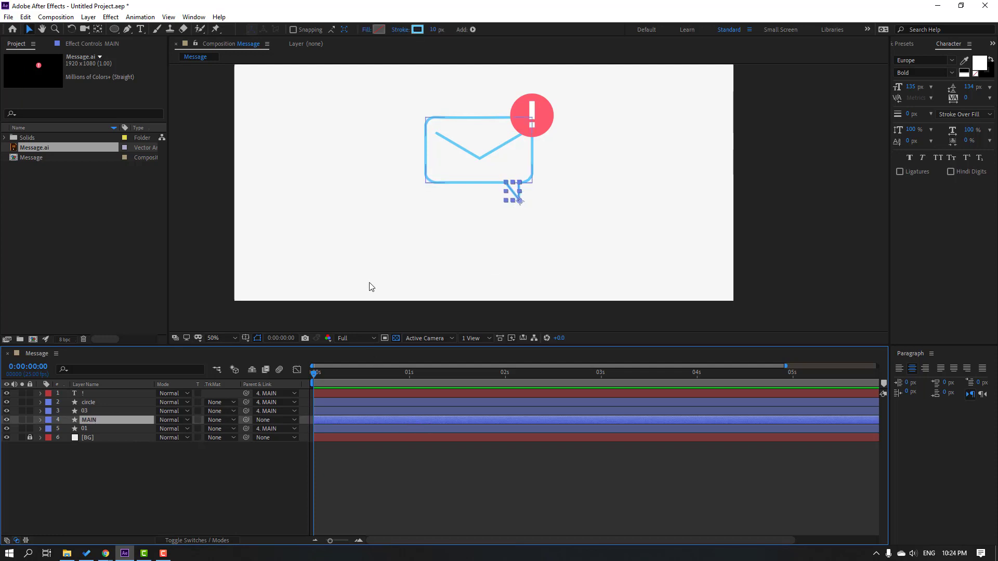
Step: Keyframe MAIN's Position at Y 1008 at 0s, rising to Y 488 ten frames later
{"action": "key", "text": "p"}
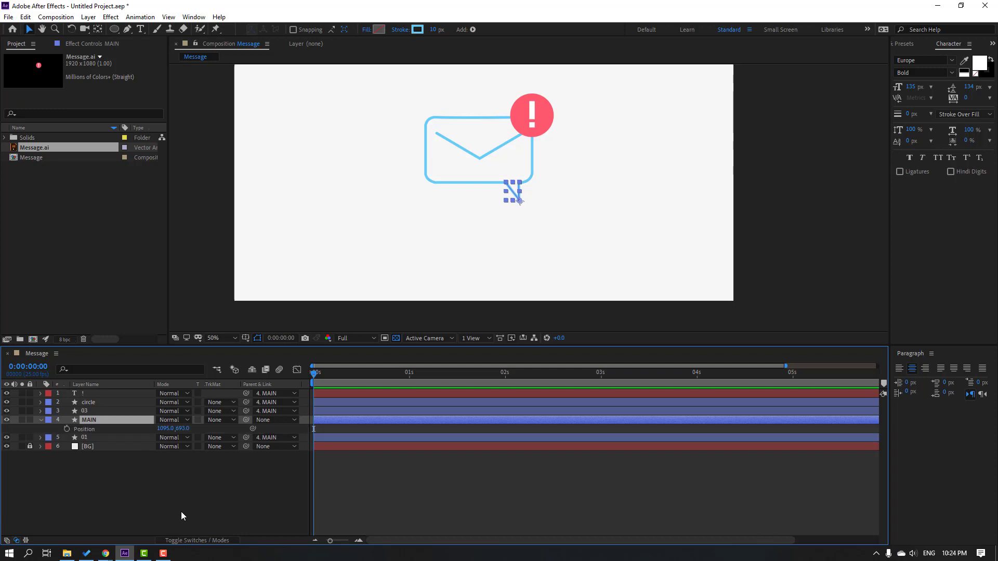
{"action": "left_click", "coordinate": [66, 428]}
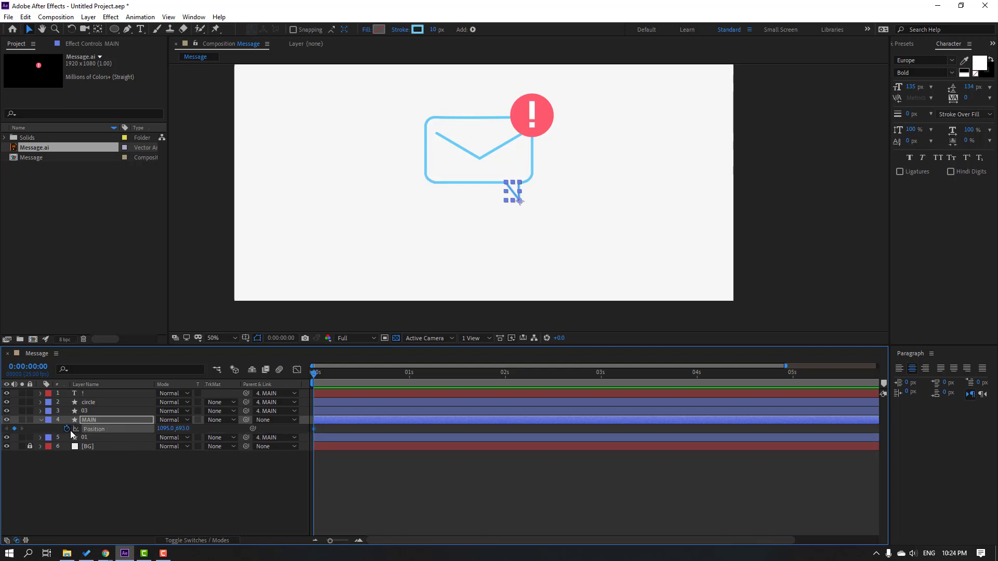
{"action": "left_click_drag", "start_coordinate": [195, 428], "coordinate": [356, 428]}
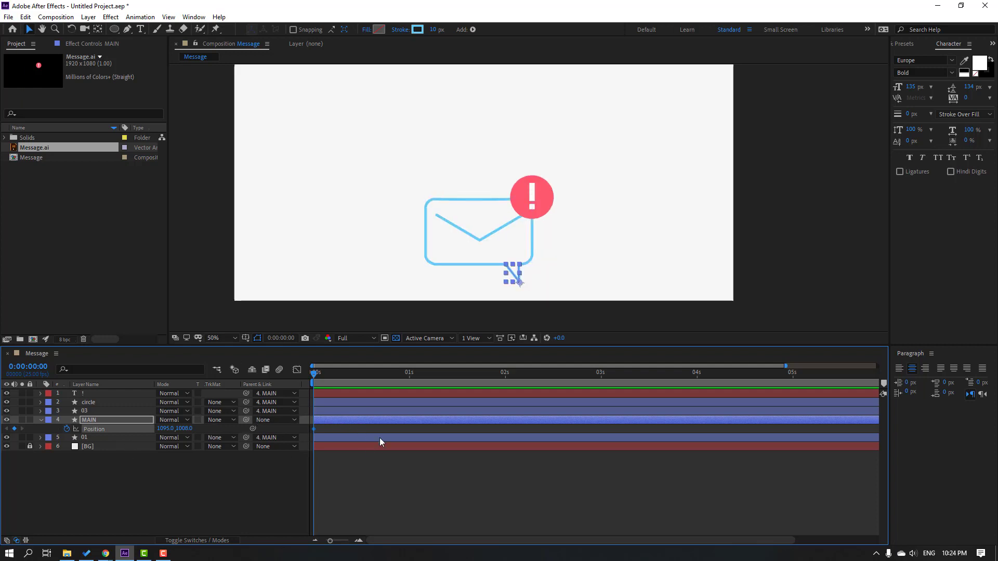
{"action": "key", "text": "shift+Page_Down"}
{"action": "left_click_drag", "start_coordinate": [187, 432], "coordinate": [104, 432]}
{"action": "key", "text": "h"}
{"action": "mouse_move", "coordinate": [566, 145]}
{"action": "left_mouse_down"}
{"action": "mouse_move", "coordinate": [541, 190]}
{"action": "mouse_move", "coordinate": [577, 130]}
{"action": "left_mouse_up"}
{"action": "key", "text": "v"}
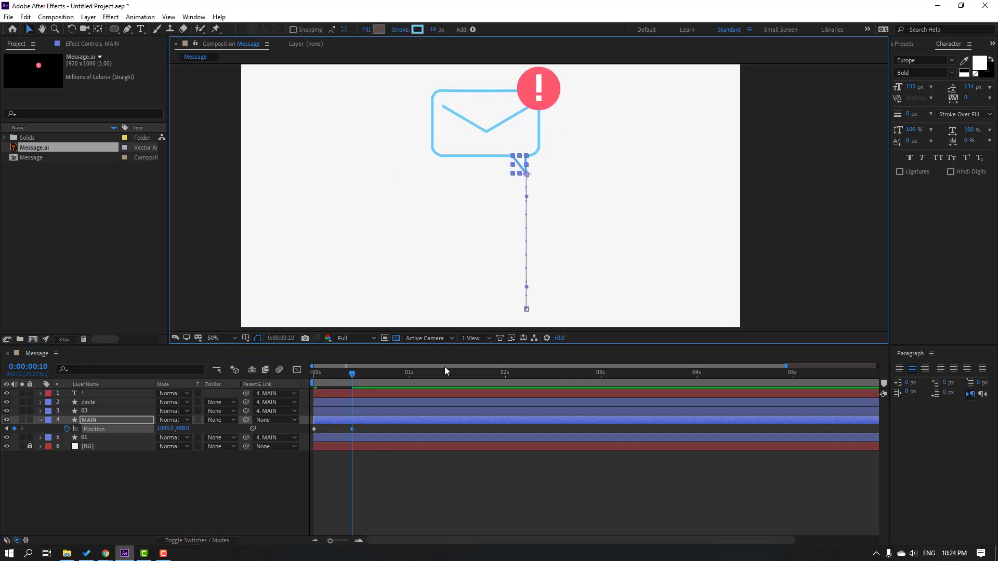
Step: Add bounce keyframes at Y 758, 598 and 698 every 10 frames through 1:15
{"action": "key", "text": "shift+Page_Down"}
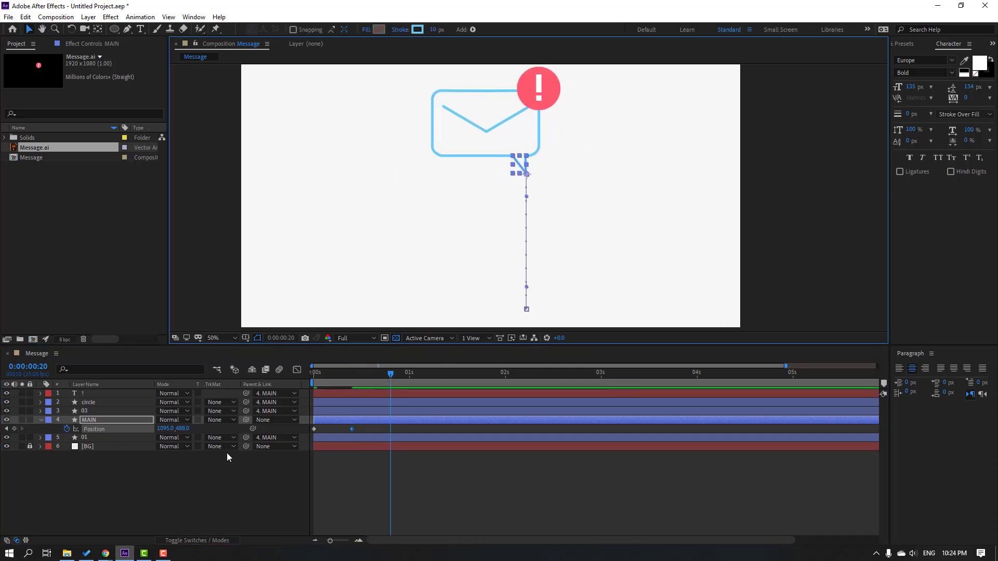
{"action": "left_click_drag", "start_coordinate": [183, 429], "coordinate": [201, 426]}
{"action": "key", "text": "shift+Page_Down"}
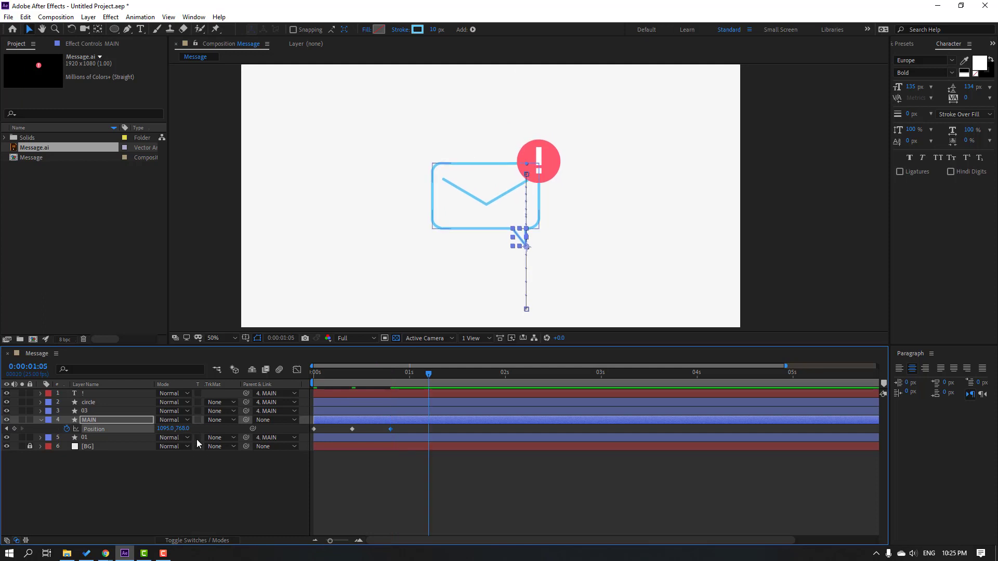
{"action": "left_click_drag", "start_coordinate": [183, 429], "coordinate": [175, 428]}
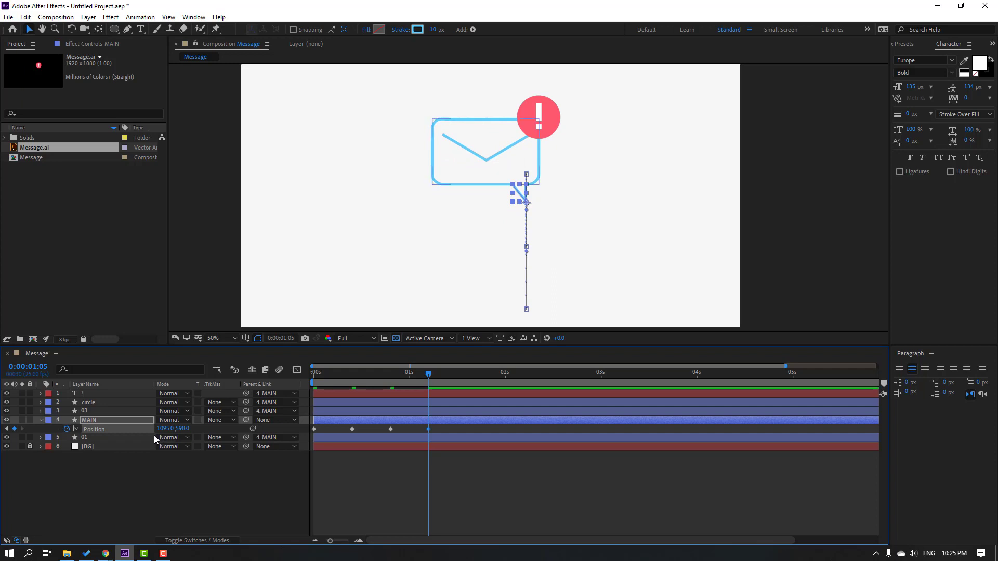
{"action": "key", "text": "shift+Page_Down"}
{"action": "left_click_drag", "start_coordinate": [182, 429], "coordinate": [185, 429]}
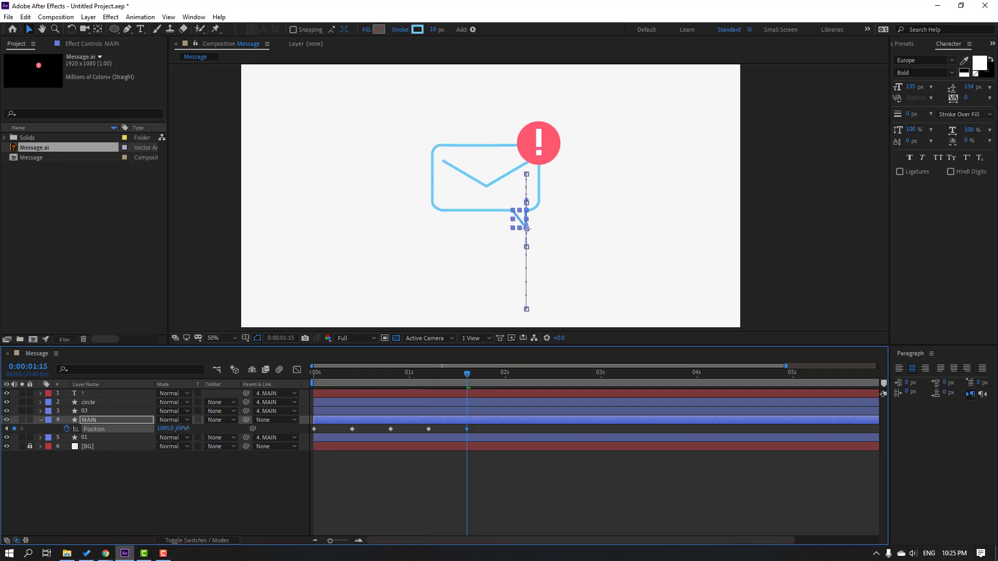
{"action": "left_click_drag", "start_coordinate": [484, 427], "coordinate": [313, 437]}
Step: Apply Easy Ease to all five Position keyframes
{"action": "right_click", "coordinate": [313, 437]}
{"action": "mouse_move", "coordinate": [353, 425]}
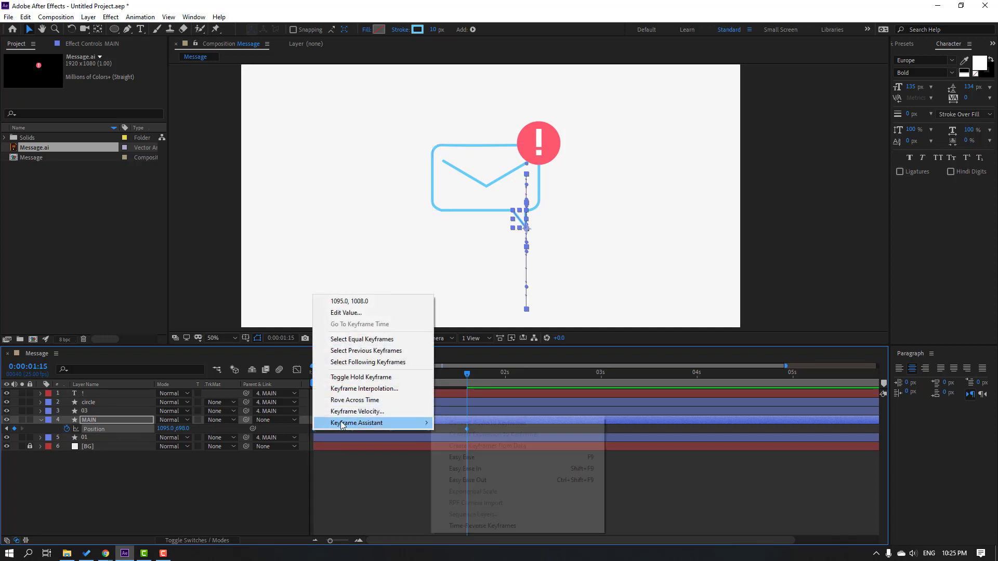
{"action": "left_click", "coordinate": [477, 459]}
Step: Preview the bounce past 2 seconds, then pull the later keyframes closer together
{"action": "left_click_drag", "start_coordinate": [467, 373], "coordinate": [478, 373]}
{"action": "key", "text": "n"}
{"action": "left_click", "coordinate": [534, 476]}
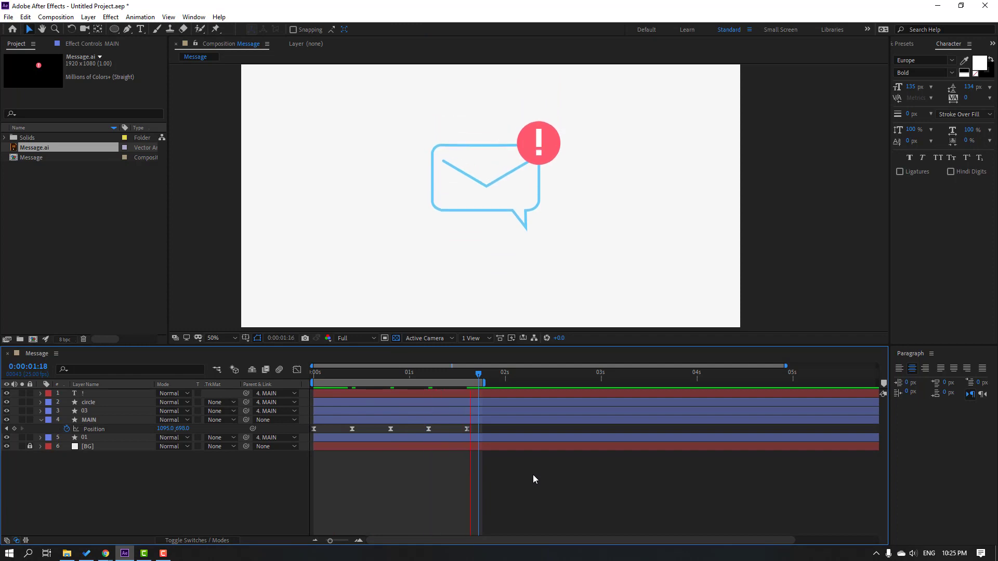
{"action": "left_click_drag", "start_coordinate": [483, 383], "coordinate": [527, 384]}
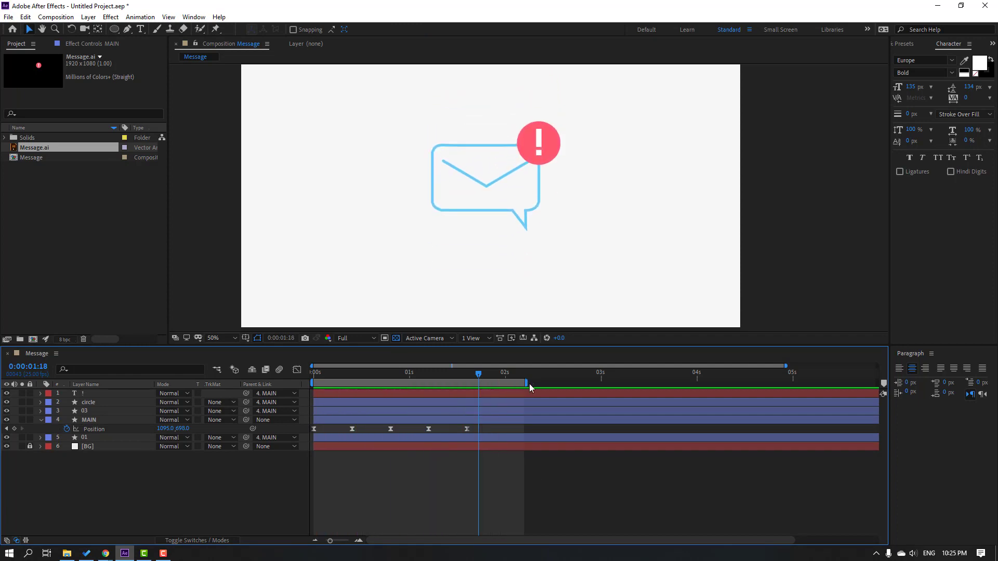
{"action": "key", "text": "space"}
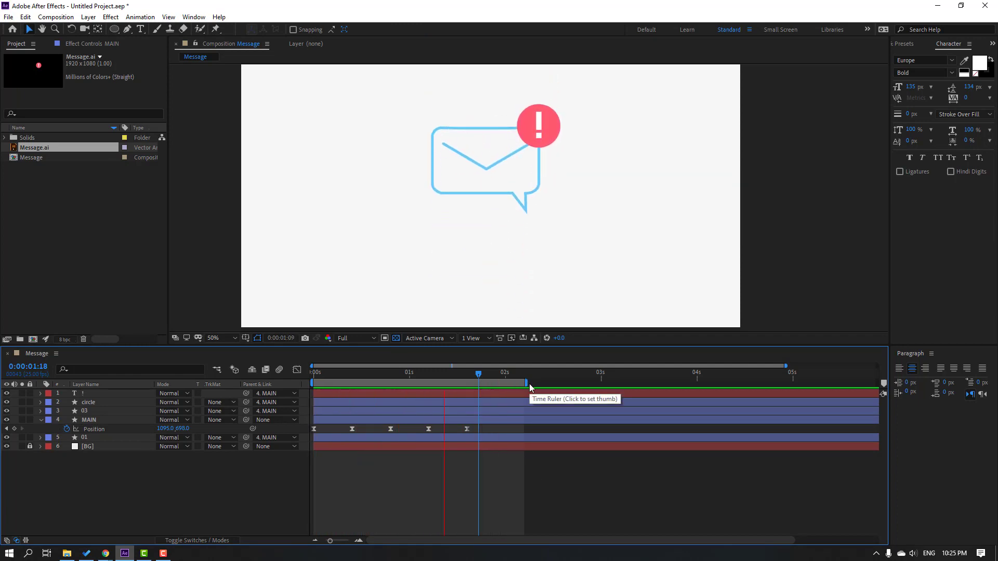
{"action": "left_click_drag", "start_coordinate": [511, 427], "coordinate": [346, 438]}
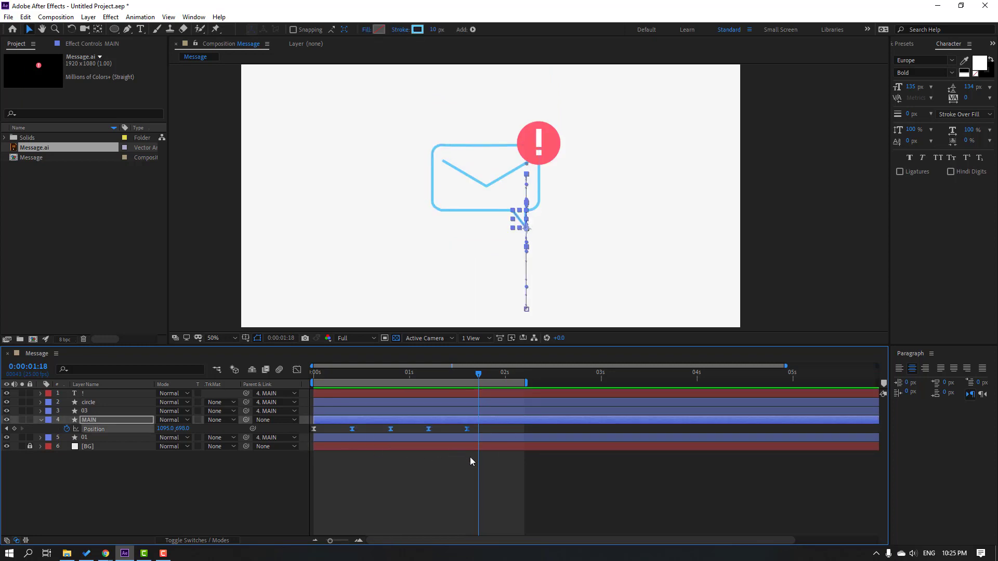
{"action": "left_click_drag", "start_coordinate": [467, 429], "coordinate": [447, 432]}
Step: In the Graph Editor, set the first keyframe's influence to about 65% and preview
{"action": "left_click", "coordinate": [355, 430]}
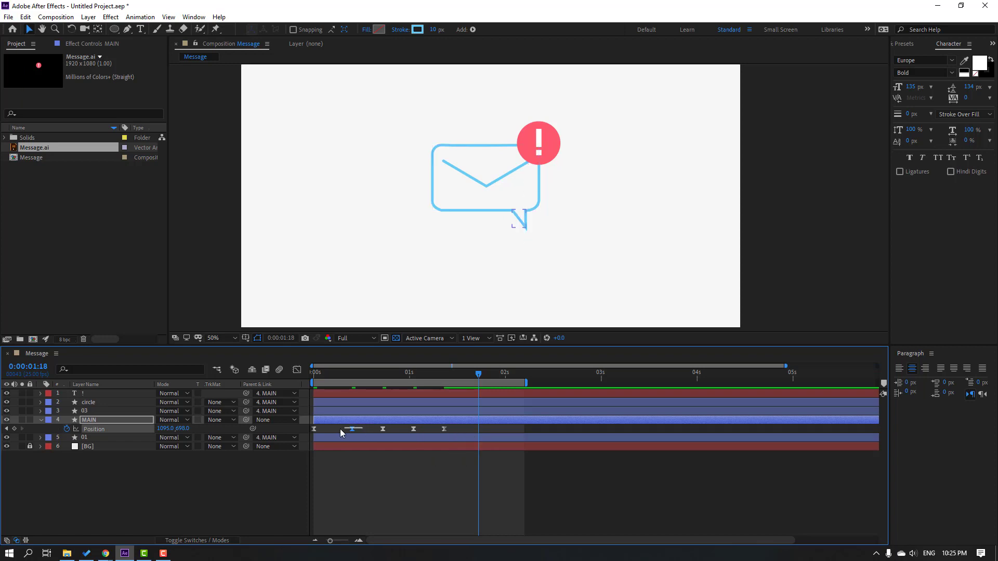
{"action": "left_click_drag", "start_coordinate": [306, 437], "coordinate": [305, 437]}
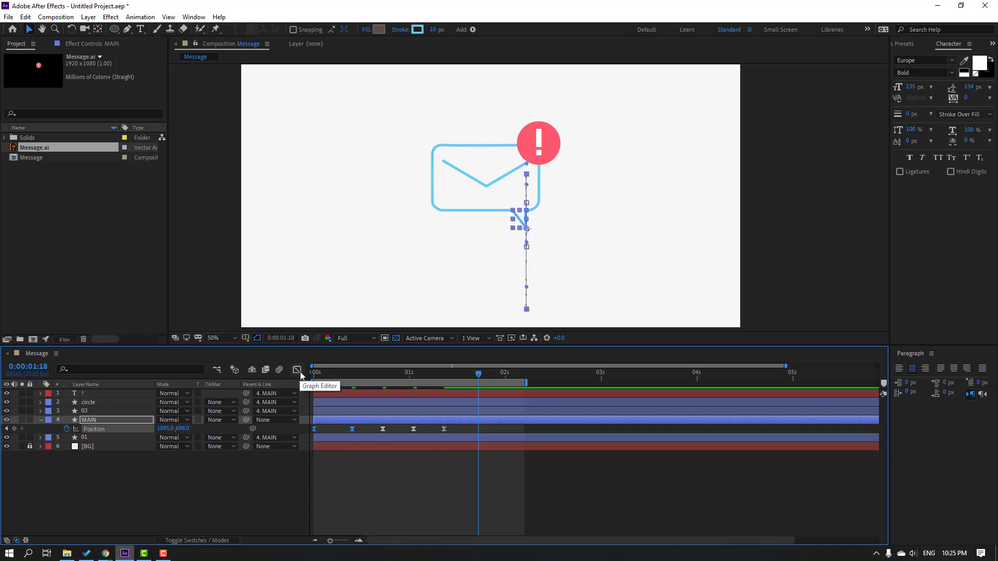
{"action": "left_click", "coordinate": [297, 370]}
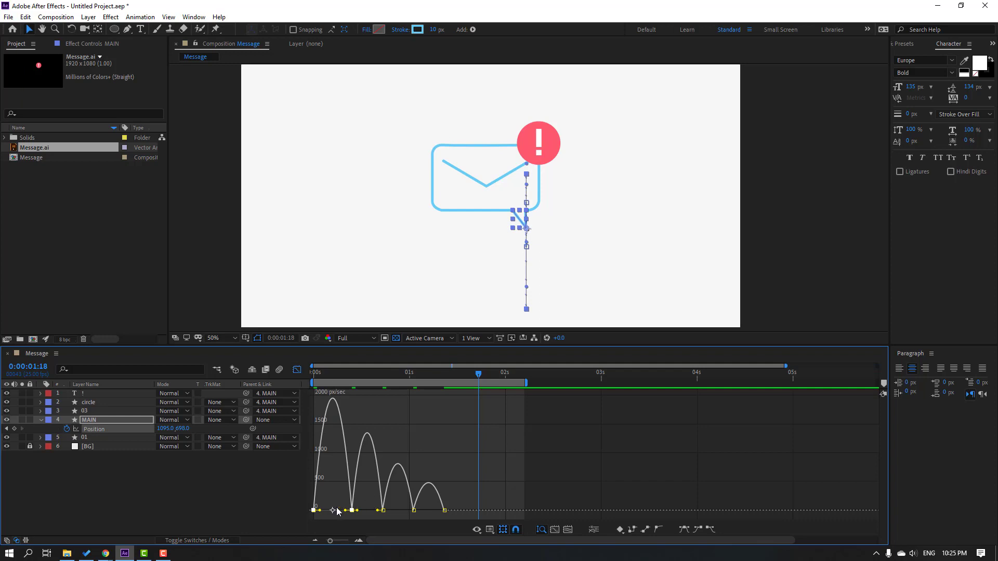
{"action": "left_click_drag", "start_coordinate": [333, 497], "coordinate": [328, 516]}
{"action": "key", "text": "space"}
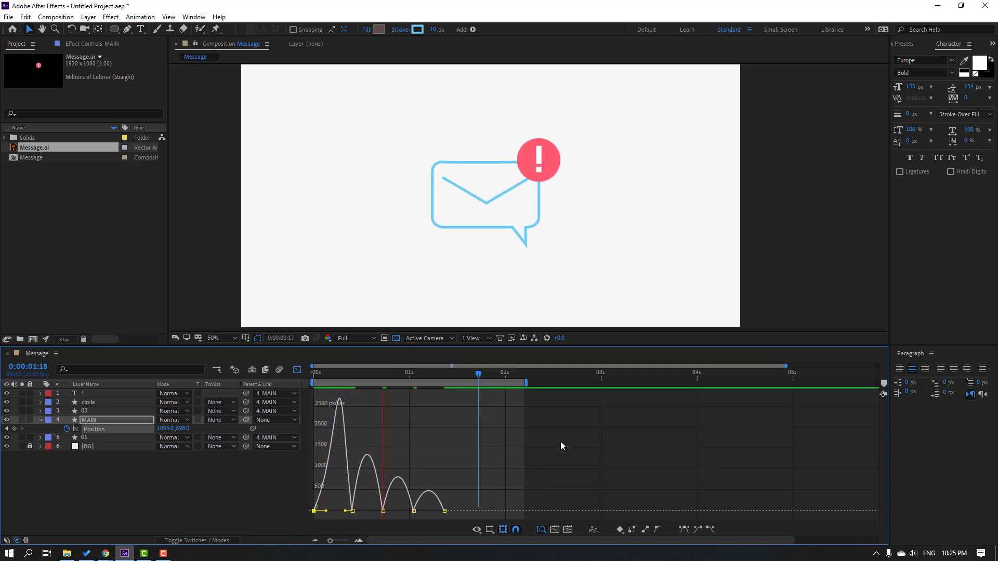
Step: Add extra Position keyframes at 1:15 (Y 657) and 1:22 (Y 676)
{"action": "left_click", "coordinate": [296, 370]}
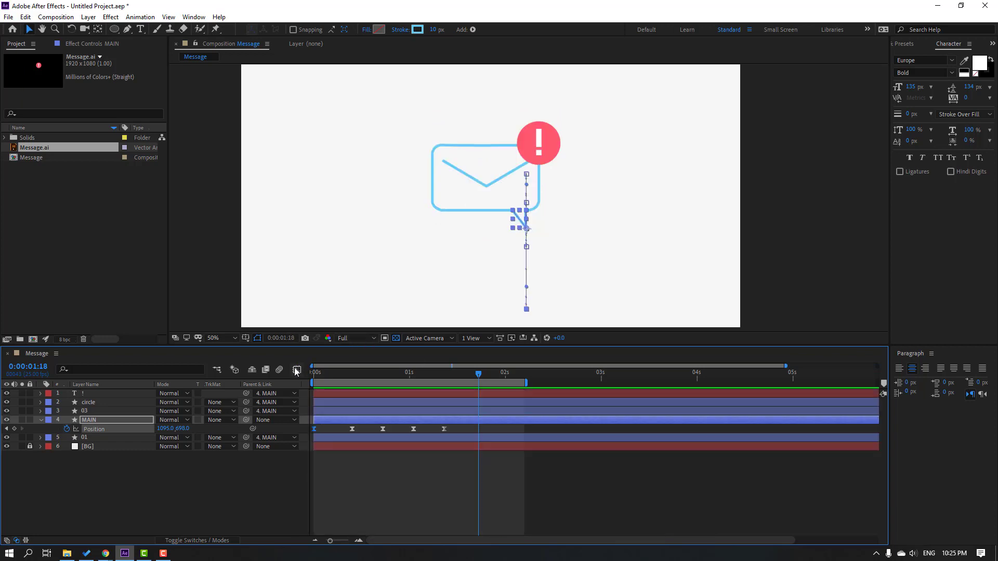
{"action": "mouse_move", "coordinate": [478, 373]}
{"action": "left_mouse_down"}
{"action": "mouse_move", "coordinate": [441, 372]}
{"action": "mouse_move", "coordinate": [467, 375]}
{"action": "left_mouse_up"}
{"action": "scroll", "coordinate": [529, 265], "scroll_direction": "up", "scroll_amount": 2}
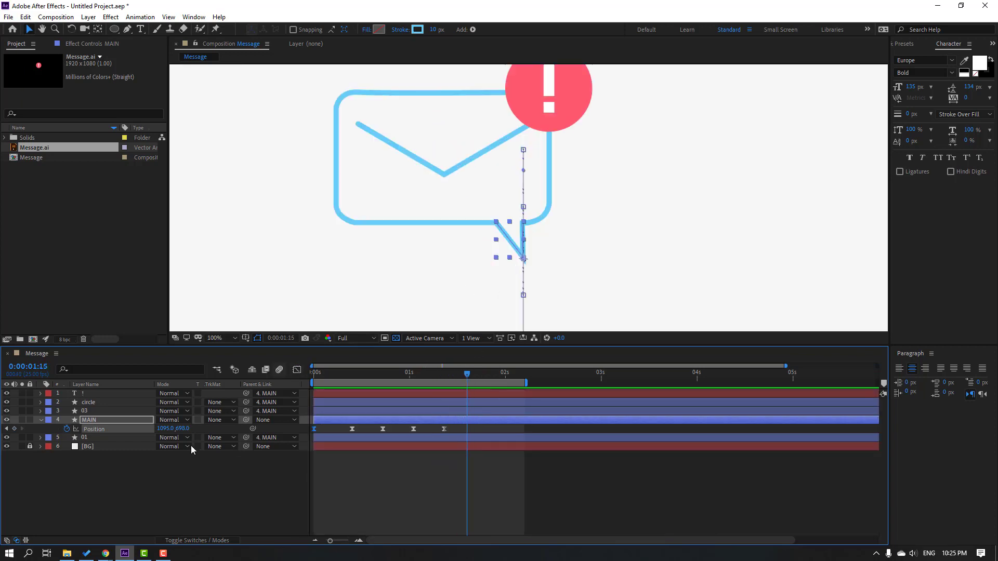
{"action": "left_click_drag", "start_coordinate": [182, 428], "coordinate": [165, 427]}
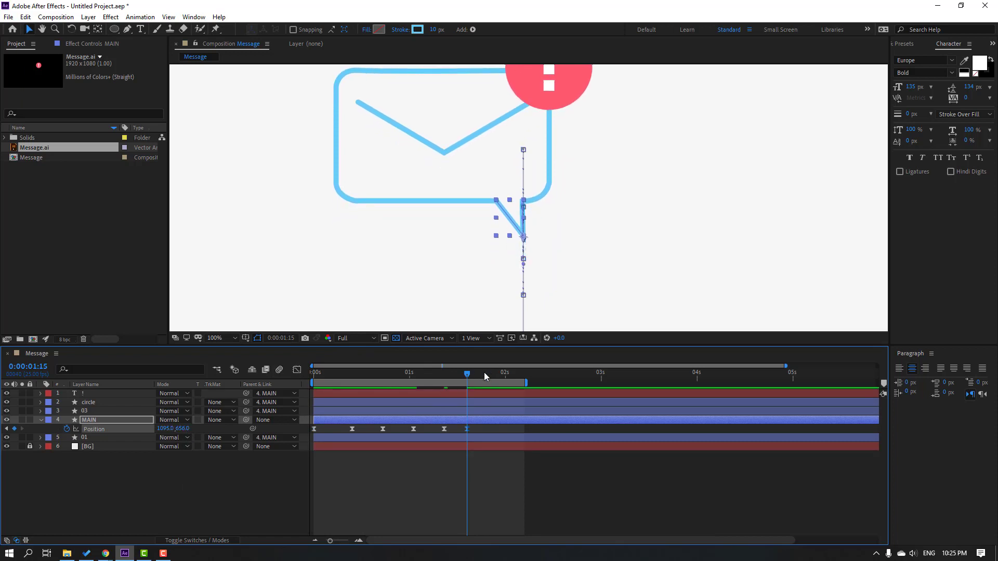
{"action": "left_click_drag", "start_coordinate": [484, 372], "coordinate": [493, 375]}
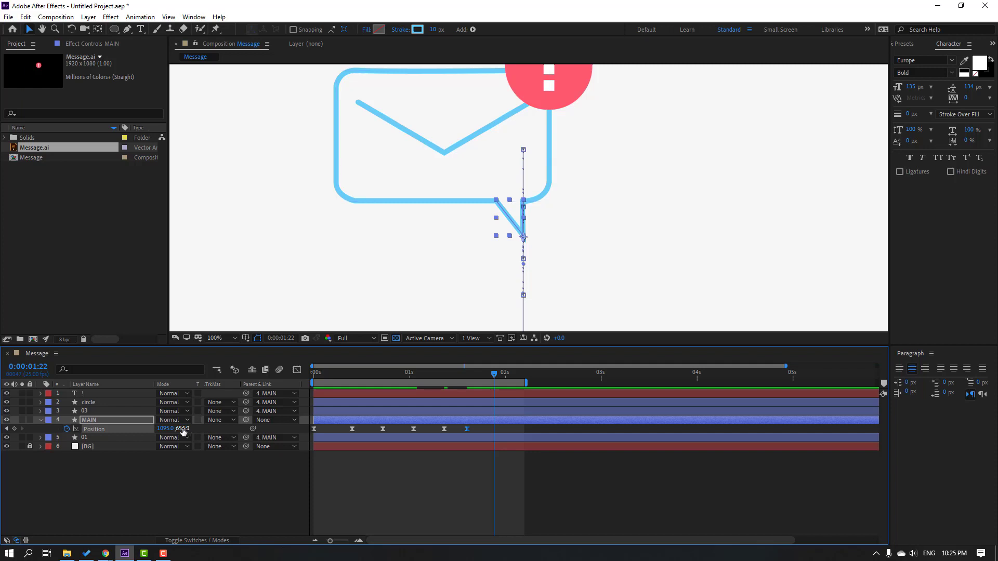
{"action": "left_click_drag", "start_coordinate": [182, 428], "coordinate": [193, 429]}
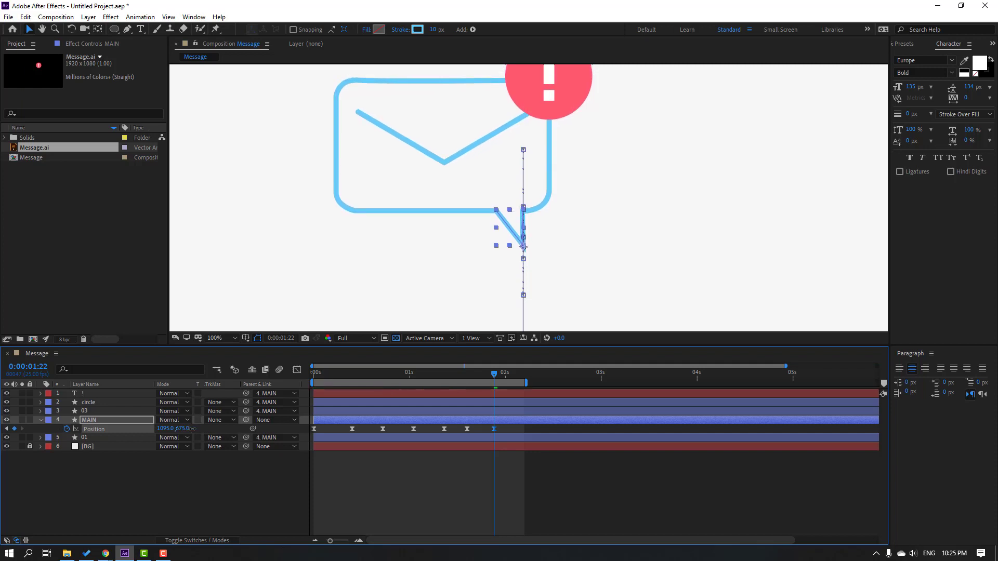
{"action": "left_click", "coordinate": [603, 488]}
Step: Stop the preview, return to the first frame and show MAIN's Rotation property
{"action": "scroll", "coordinate": [330, 292], "scroll_direction": "down", "scroll_amount": 2}
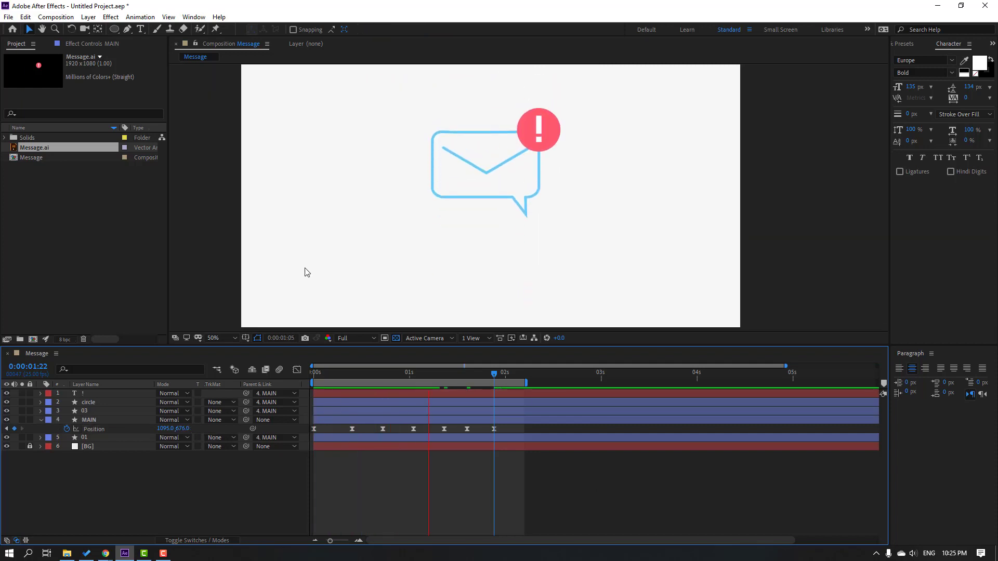
{"action": "scroll", "coordinate": [357, 290], "scroll_direction": "down", "scroll_amount": 2}
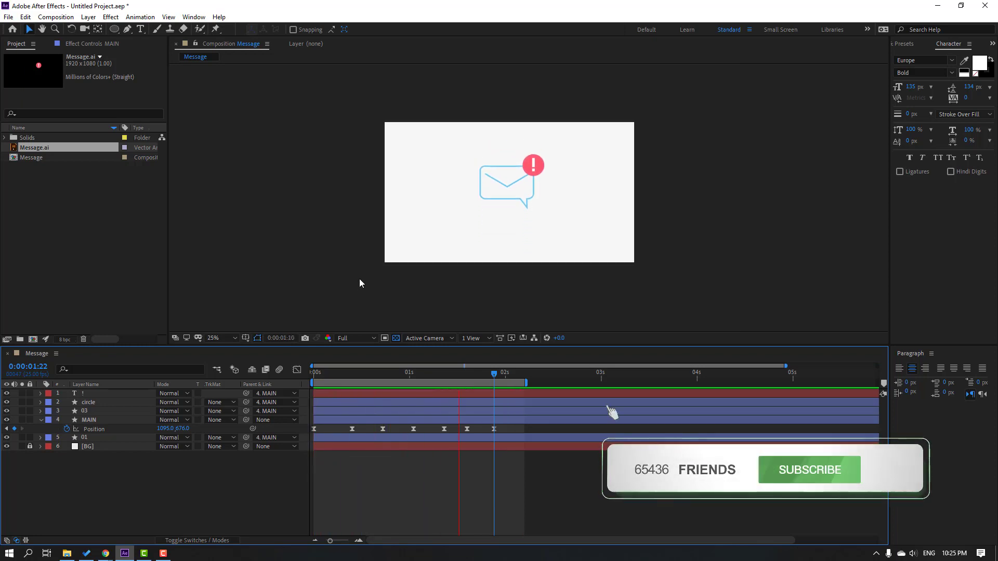
{"action": "left_click", "coordinate": [487, 382]}
{"action": "key", "text": "Home"}
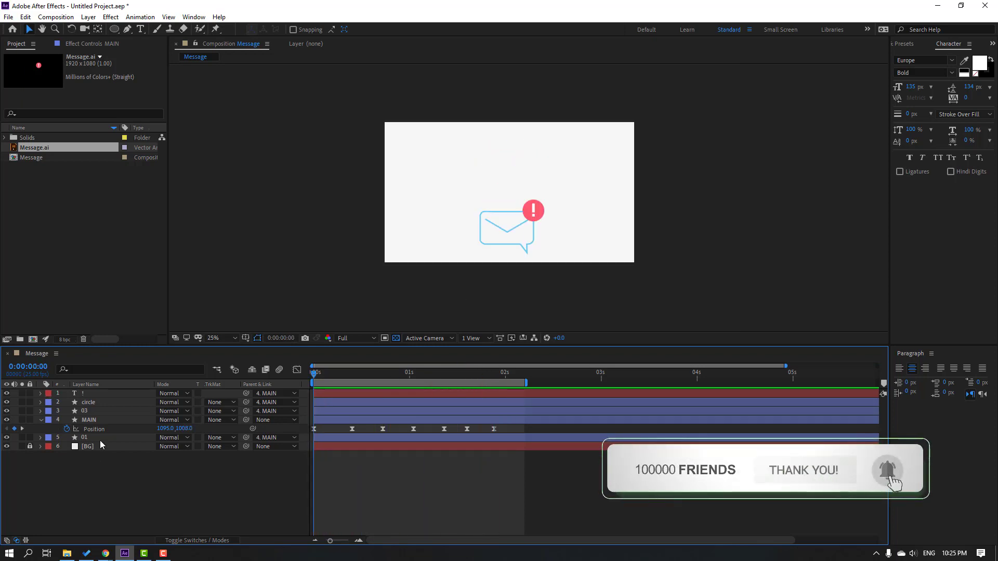
{"action": "left_click", "coordinate": [80, 420]}
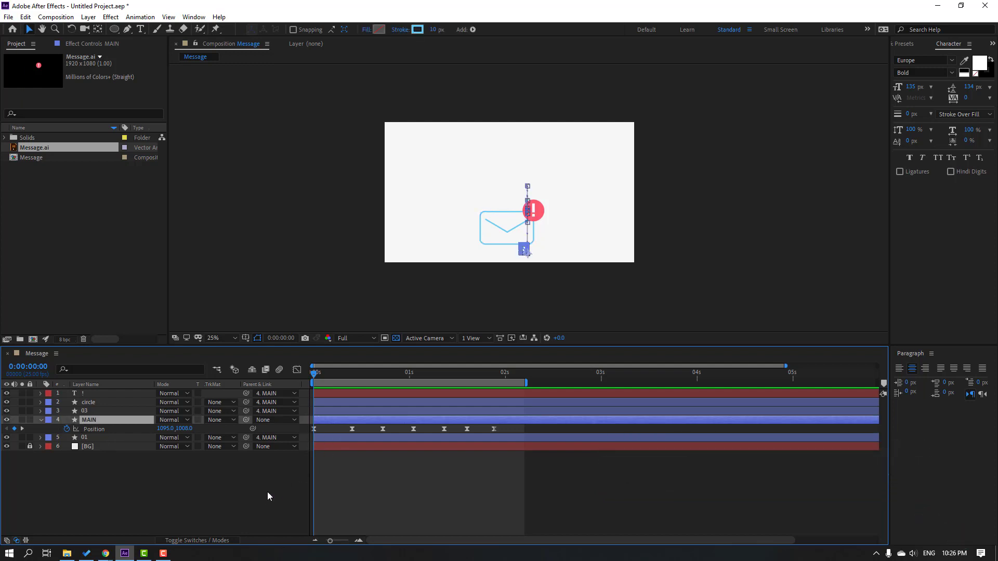
{"action": "key", "text": "shift+r"}
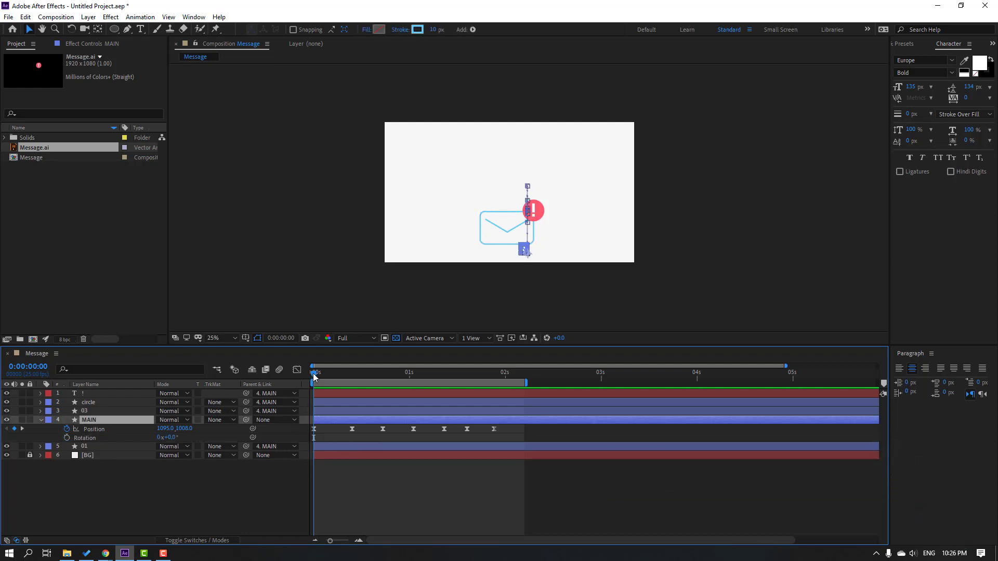
Step: Keyframe MAIN's Rotation at -30° at the start and 15° at 0:10
{"action": "left_click", "coordinate": [68, 439]}
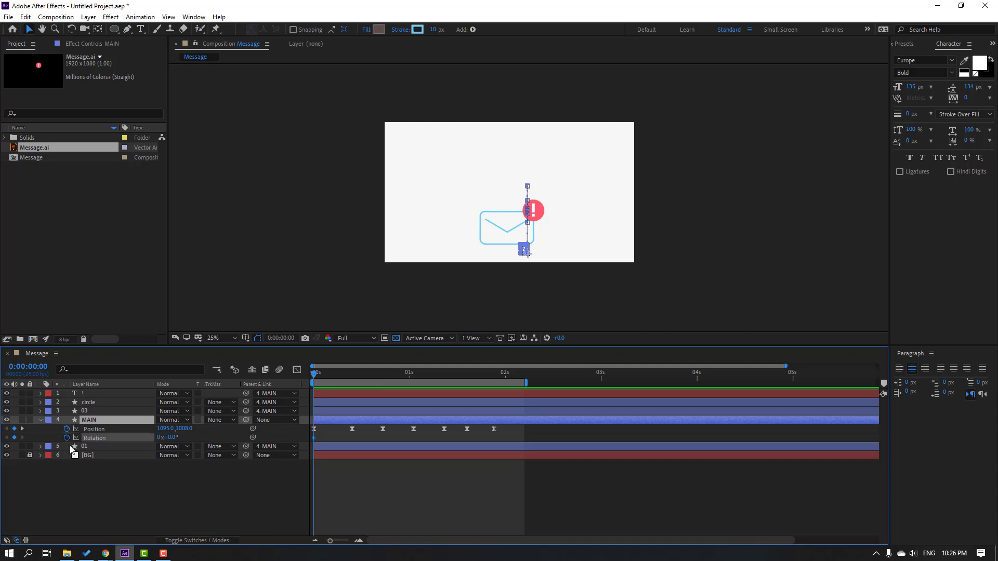
{"action": "left_click", "coordinate": [176, 439]}
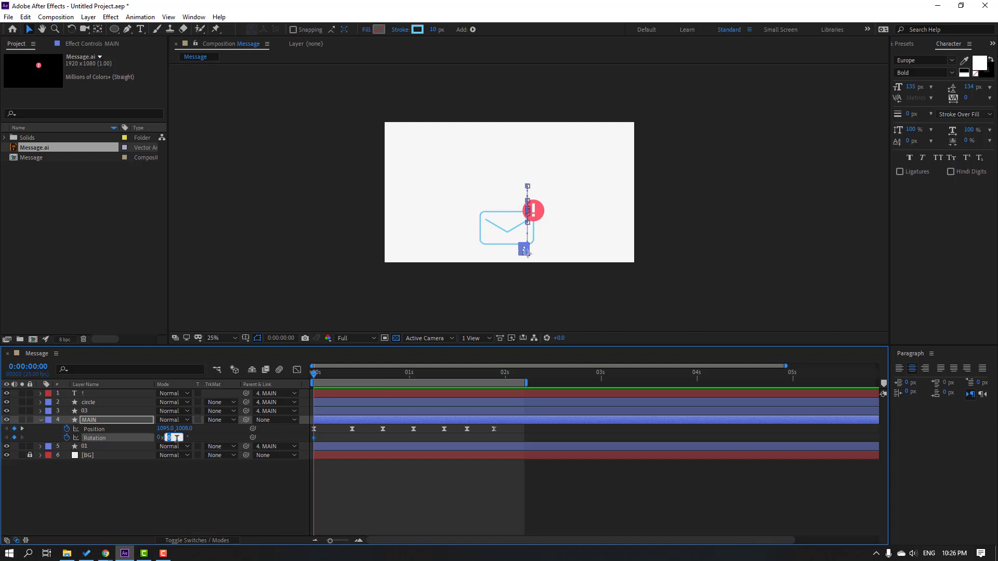
{"action": "type", "text": "-20"}
{"action": "key", "text": "Return"}
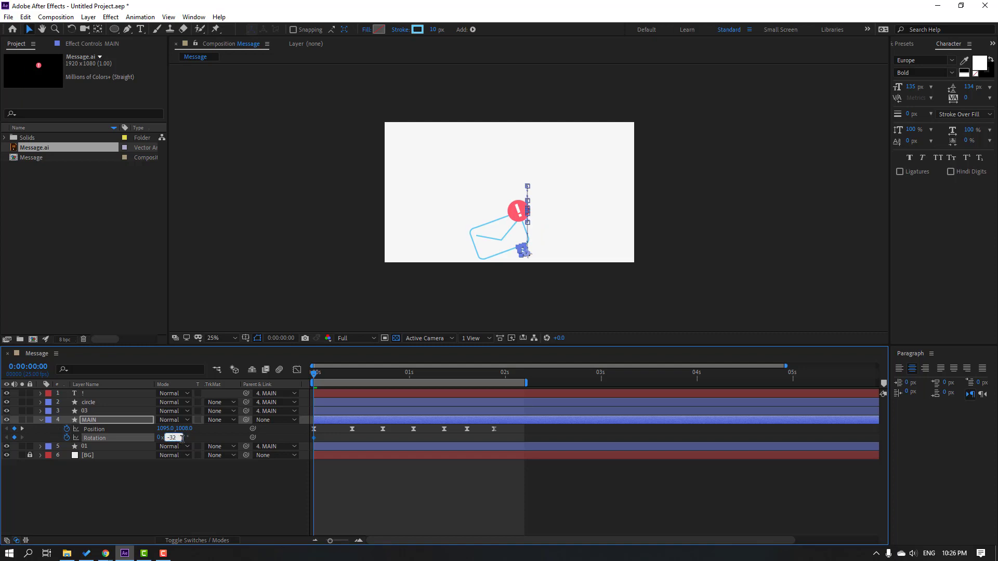
{"action": "key", "text": "Return"}
{"action": "left_click_drag", "start_coordinate": [322, 373], "coordinate": [351, 374]}
{"action": "left_click", "coordinate": [176, 439]}
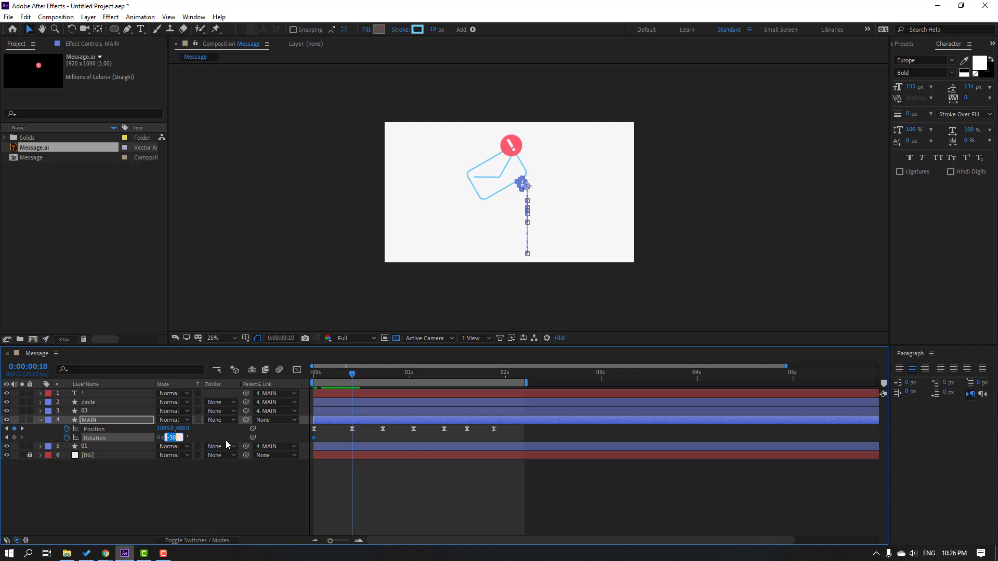
{"action": "left_click", "coordinate": [179, 442]}
{"action": "left_click", "coordinate": [177, 438]}
{"action": "type", "text": "1"}
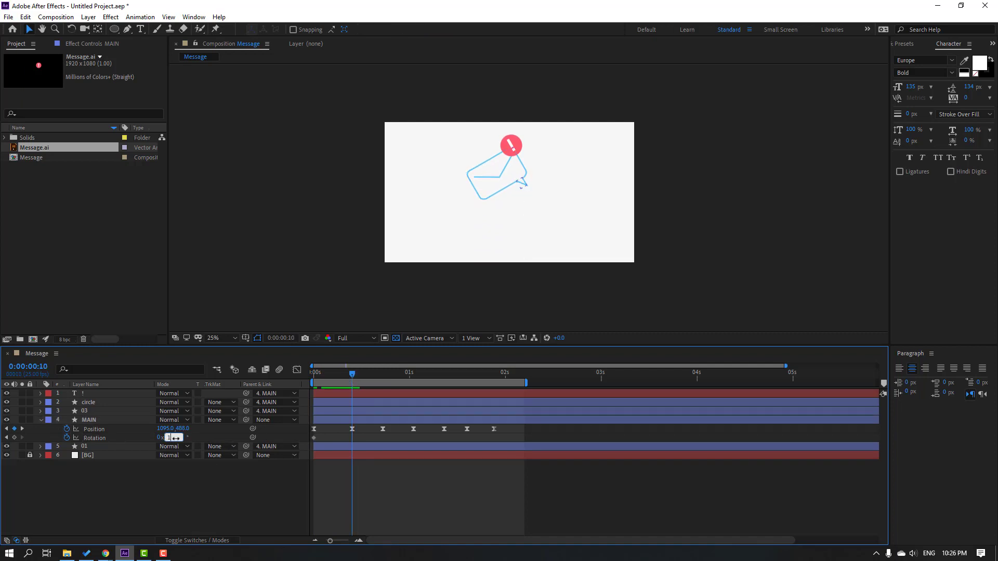
{"action": "type", "text": "5"}
{"action": "left_click", "coordinate": [401, 420]}
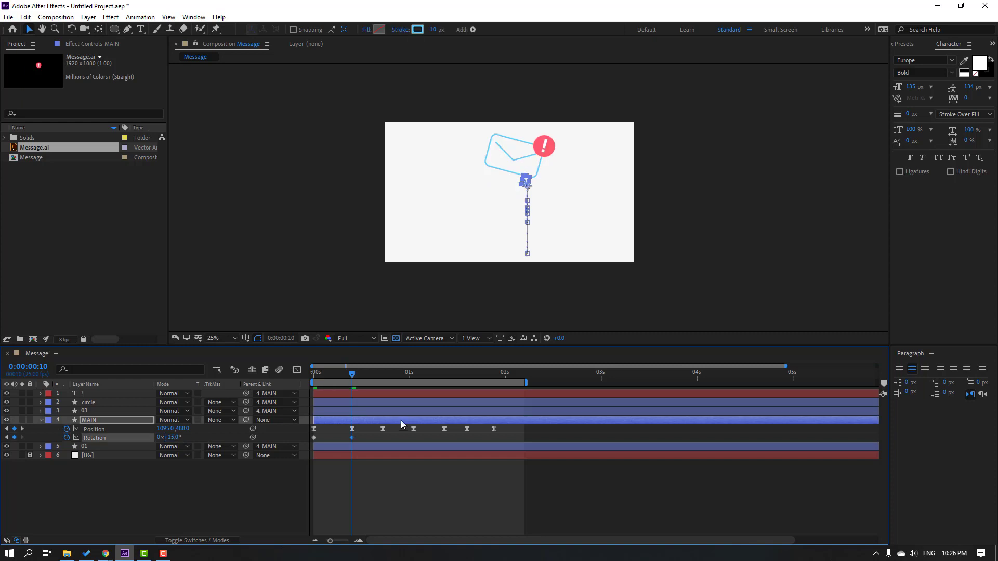
Step: Add Rotation keyframes of -7.5° at 0:18, 3° at 1:01 and -1.5° at 1:09
{"action": "left_click_drag", "start_coordinate": [354, 381], "coordinate": [382, 378]}
{"action": "left_click", "coordinate": [177, 438]}
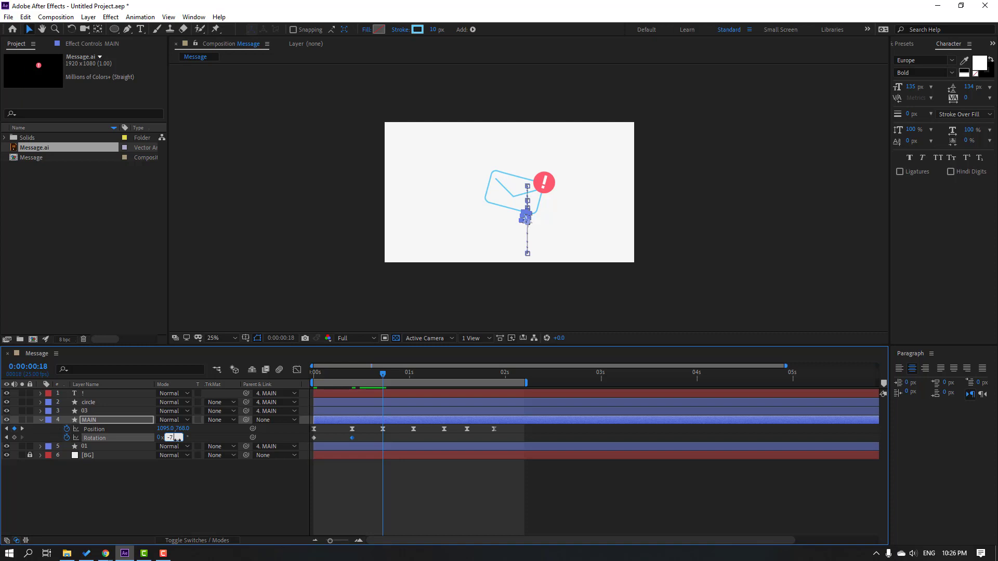
{"action": "key", "text": "Return"}
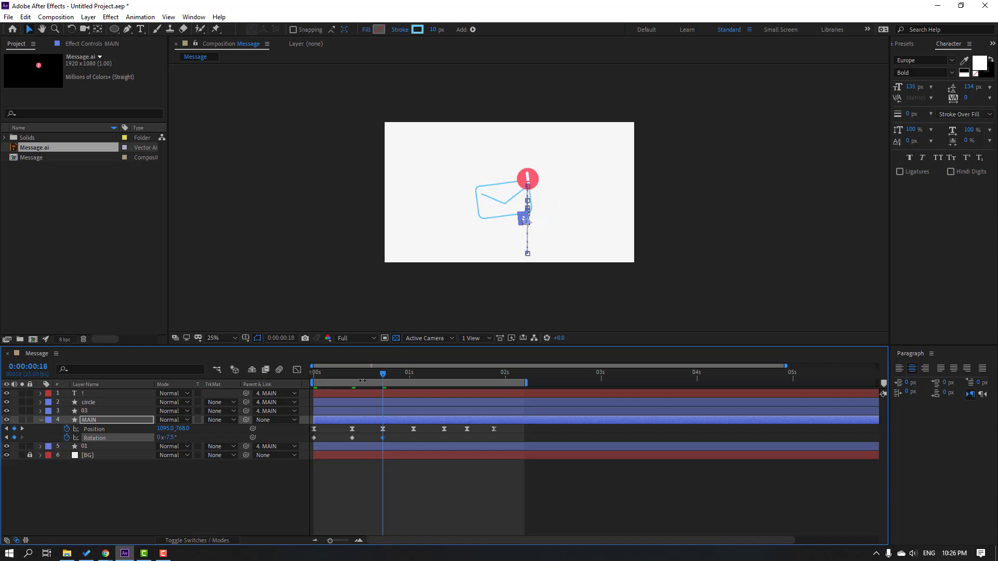
{"action": "left_click_drag", "start_coordinate": [394, 371], "coordinate": [416, 372]}
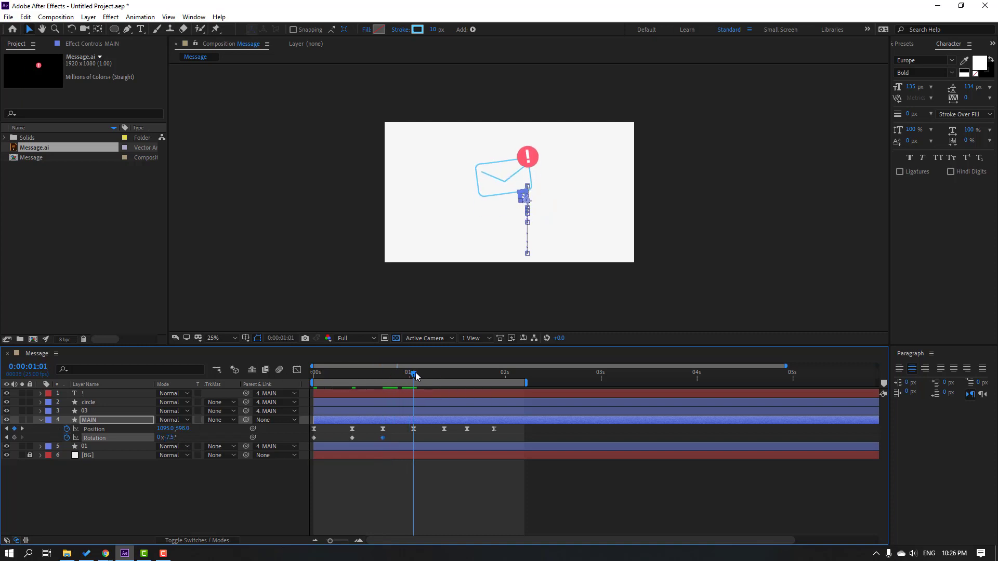
{"action": "left_click", "coordinate": [170, 438]}
{"action": "key", "text": "Return"}
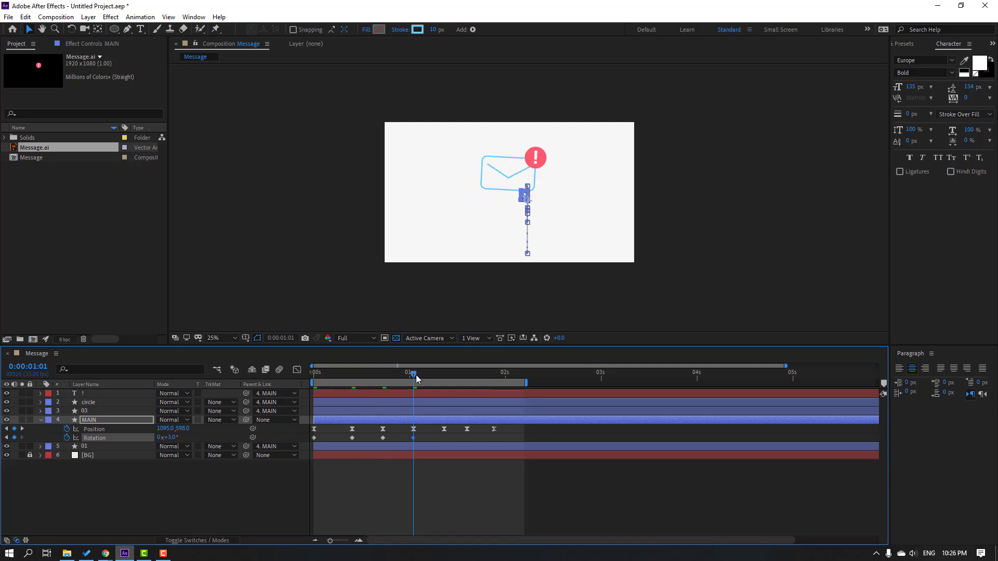
{"action": "left_click_drag", "start_coordinate": [415, 375], "coordinate": [447, 376]}
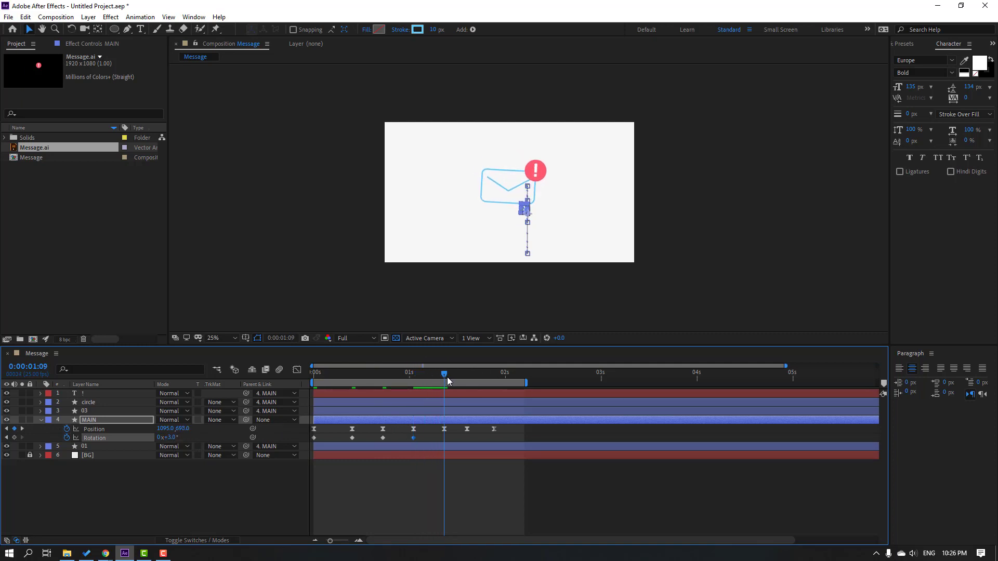
{"action": "left_click", "coordinate": [174, 437]}
{"action": "type", "text": "-1.5"}
{"action": "key", "text": "Return"}
Step: Add Rotation keyframes of 1° at 1:15 and 0° at 1:22
{"action": "left_click_drag", "start_coordinate": [463, 374], "coordinate": [467, 375]}
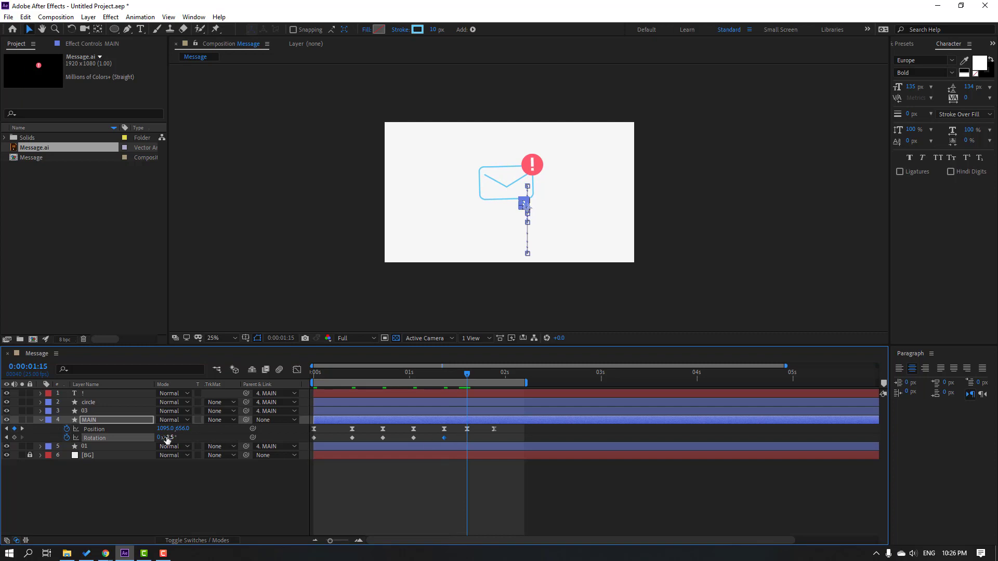
{"action": "left_click", "coordinate": [169, 438]}
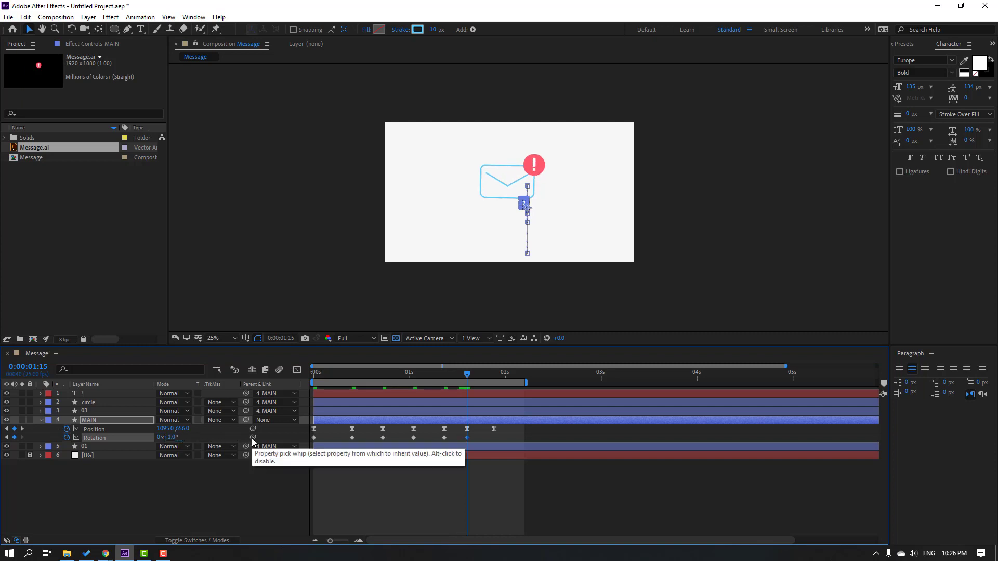
{"action": "key", "text": "Return"}
{"action": "left_click", "coordinate": [494, 373]}
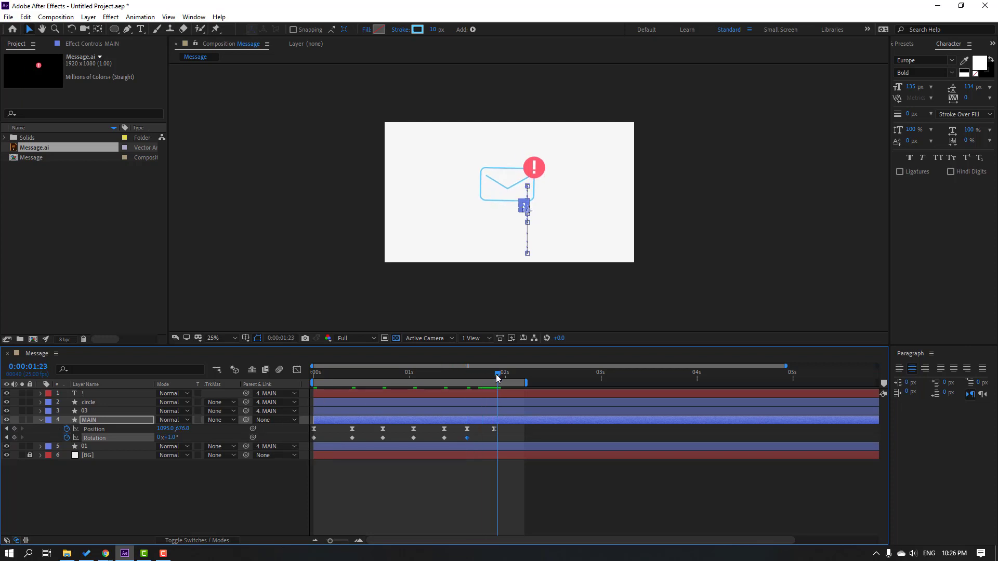
{"action": "left_click", "coordinate": [173, 438]}
{"action": "type", "text": "0"}
{"action": "key", "text": "Return"}
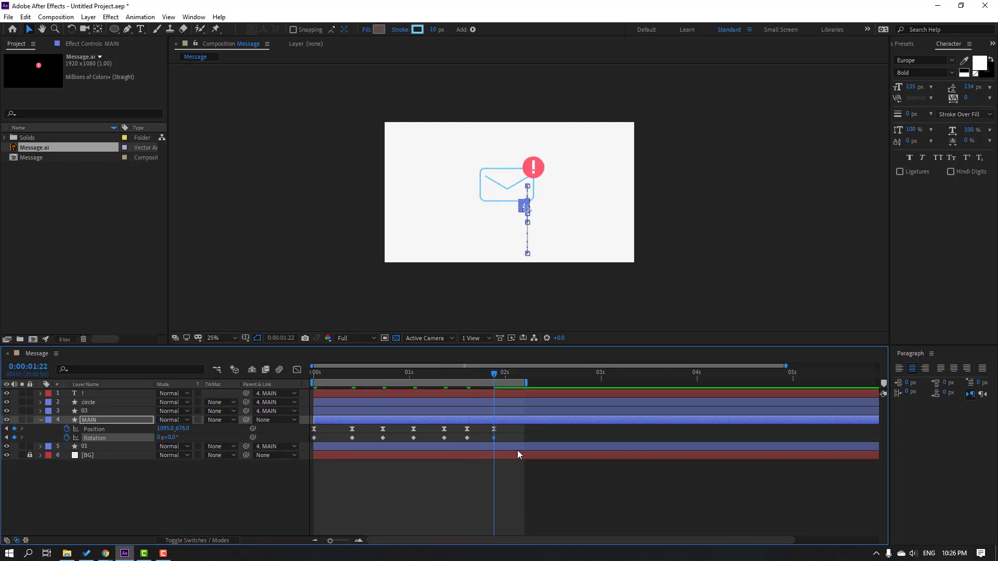
Step: Apply Easy Ease to all seven Rotation keyframes and preview the swing
{"action": "left_click_drag", "start_coordinate": [509, 434], "coordinate": [317, 450]}
{"action": "right_click", "coordinate": [313, 439]}
{"action": "mouse_move", "coordinate": [333, 433]}
{"action": "left_click", "coordinate": [506, 466]}
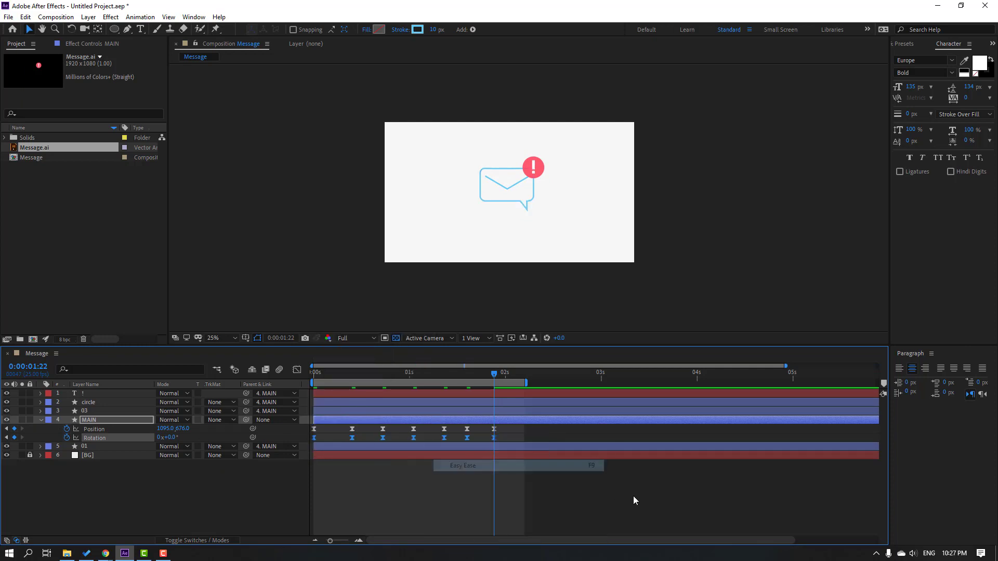
{"action": "left_click", "coordinate": [633, 495]}
{"action": "key", "text": "space"}
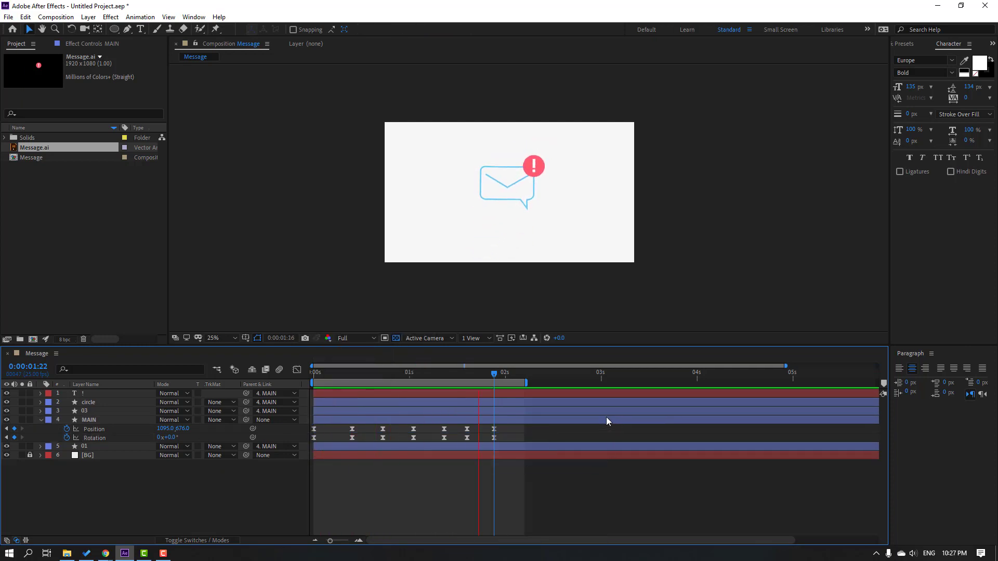
Step: Zoom the view to 50% and add Trim Paths to layer 01
{"action": "key", "text": "period"}
{"action": "key", "text": "period"}
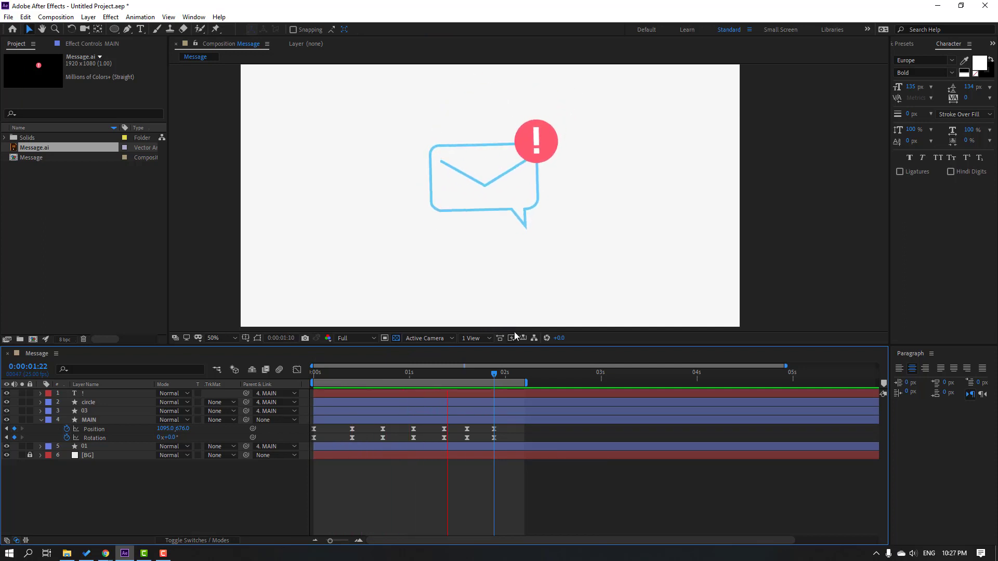
{"action": "key", "text": "space"}
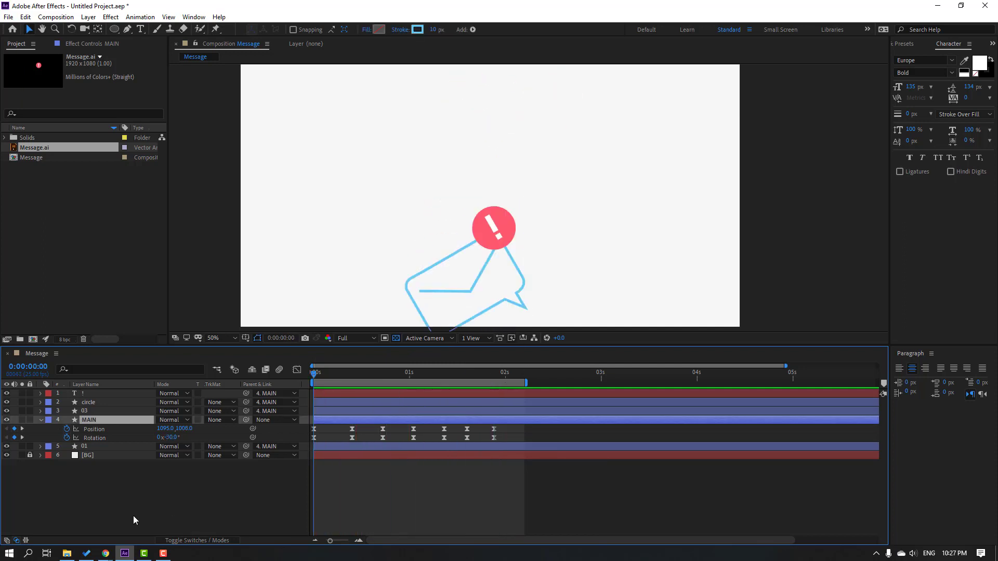
{"action": "left_click", "coordinate": [133, 520]}
{"action": "left_click", "coordinate": [83, 447]}
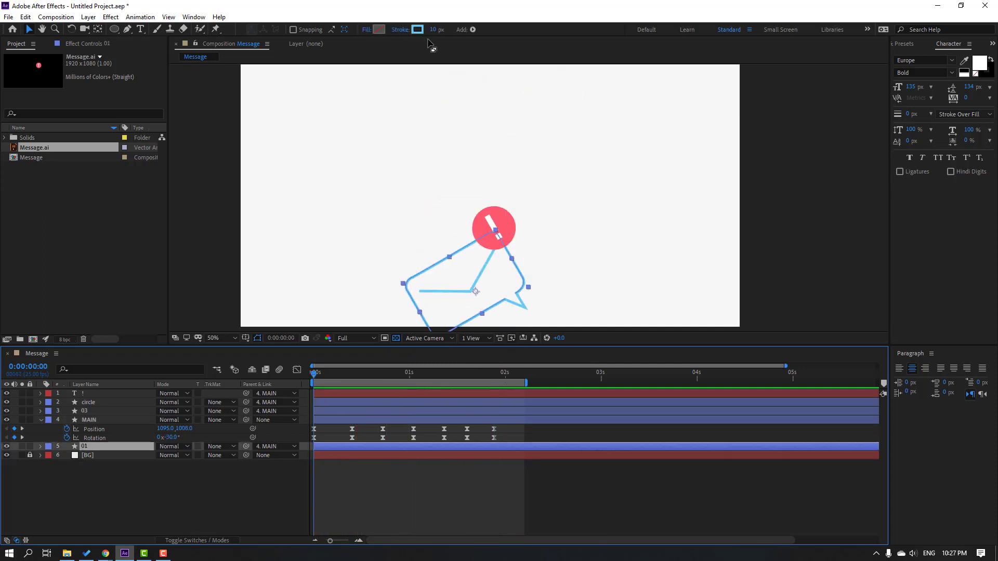
{"action": "left_click", "coordinate": [473, 30]}
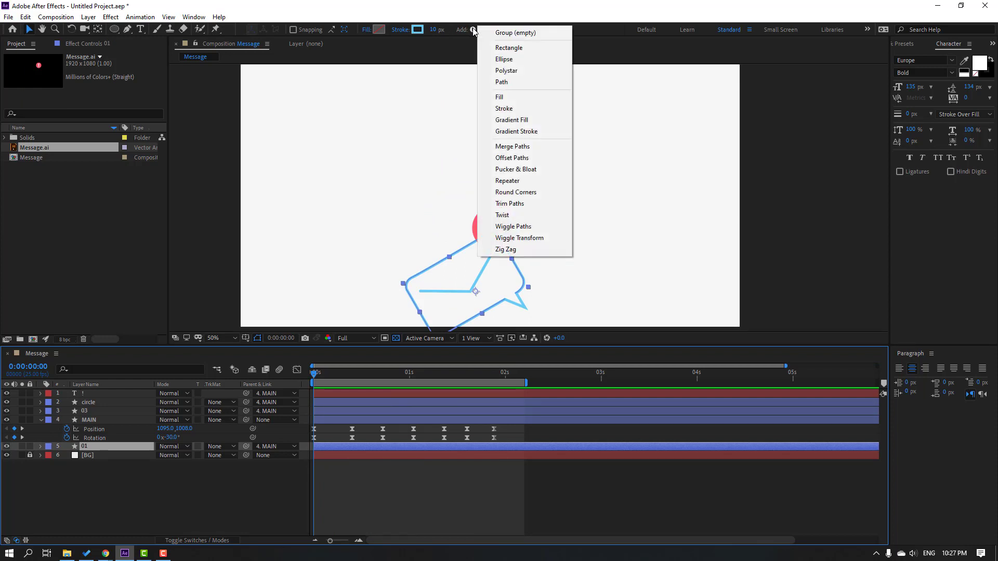
{"action": "left_click", "coordinate": [511, 204]}
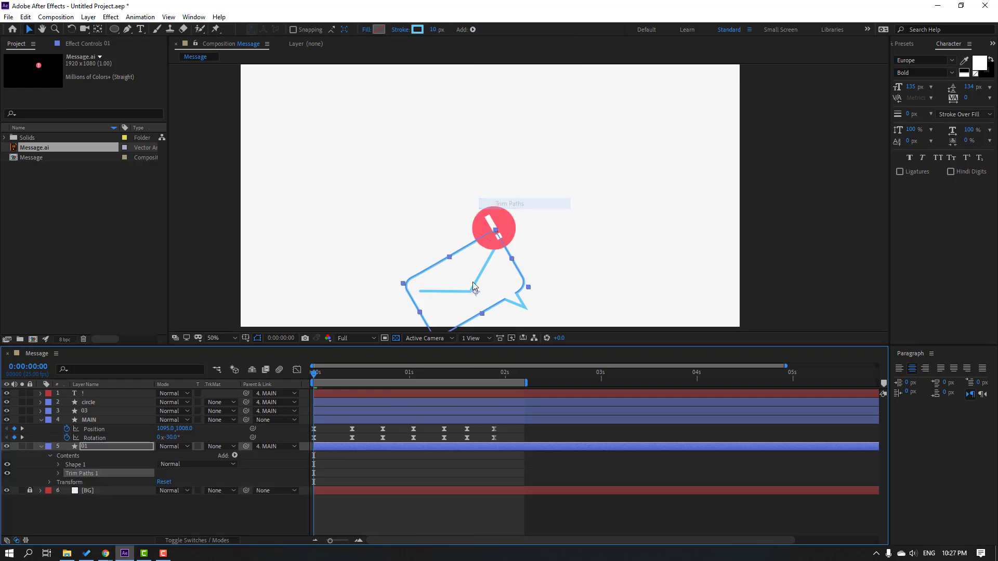
Step: Keyframe Trim Paths Start at 100% at 0s and 0% at 0:11
{"action": "left_click", "coordinate": [58, 473]}
{"action": "left_click", "coordinate": [151, 490]}
{"action": "left_click", "coordinate": [161, 484]}
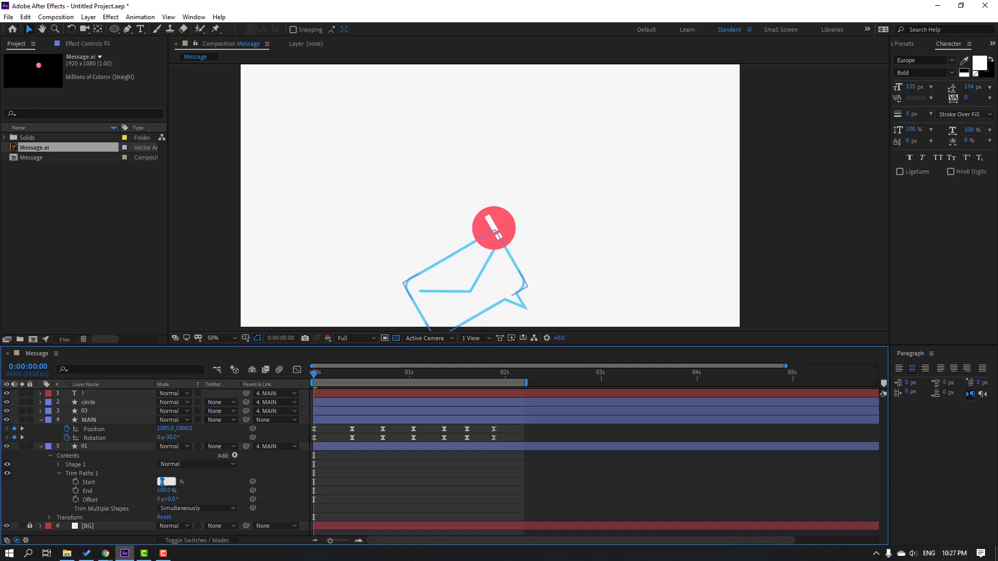
{"action": "type", "text": "100"}
{"action": "key", "text": "Return"}
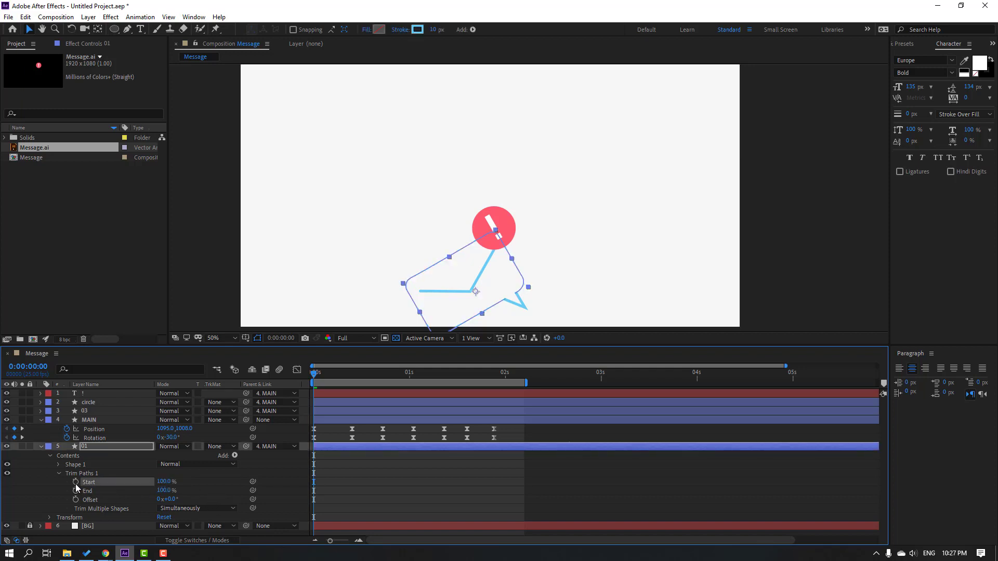
{"action": "left_click", "coordinate": [76, 482]}
{"action": "left_click_drag", "start_coordinate": [311, 370], "coordinate": [356, 372]}
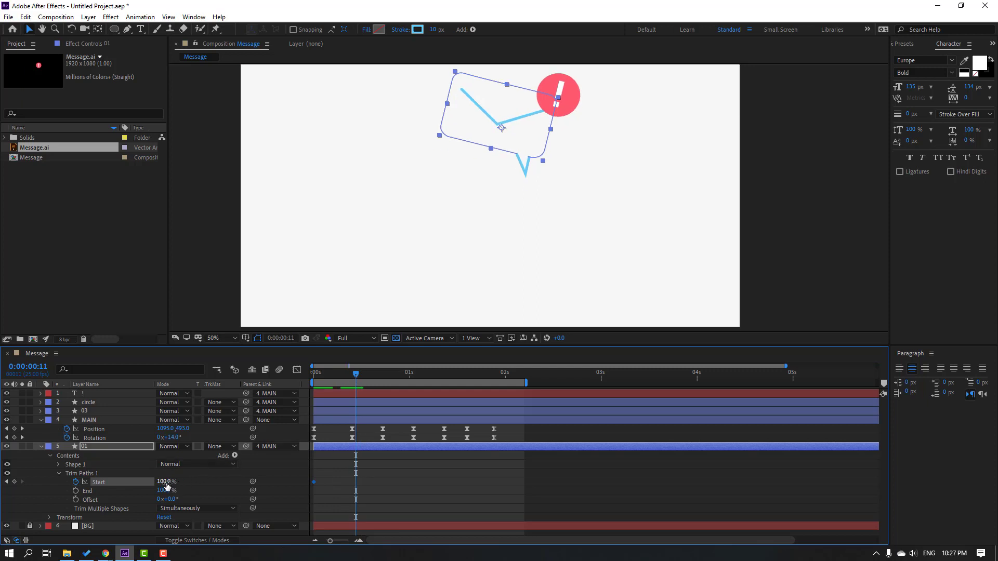
{"action": "type", "text": "0"}
{"action": "key", "text": "Return"}
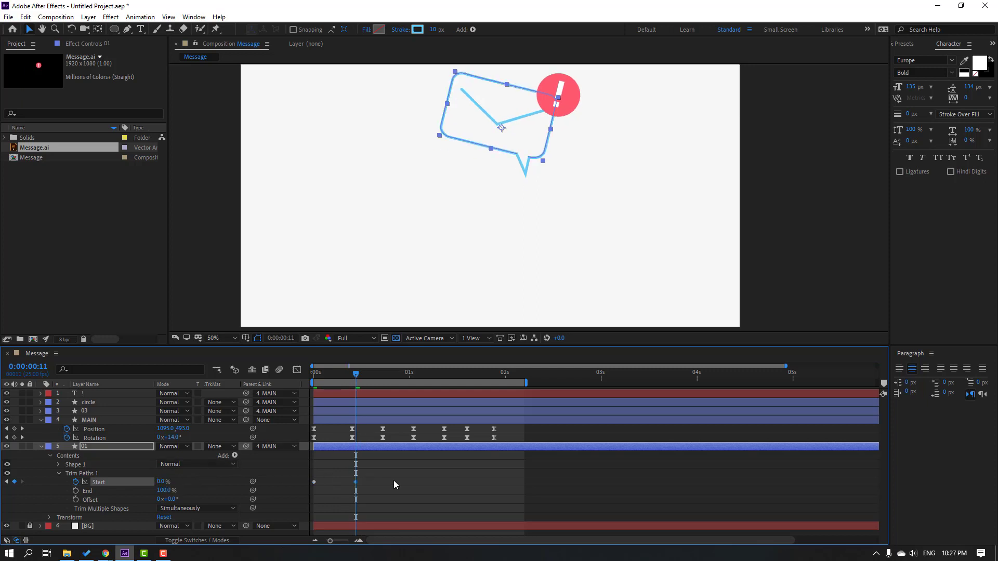
{"action": "left_click", "coordinate": [407, 472]}
{"action": "key", "text": "space"}
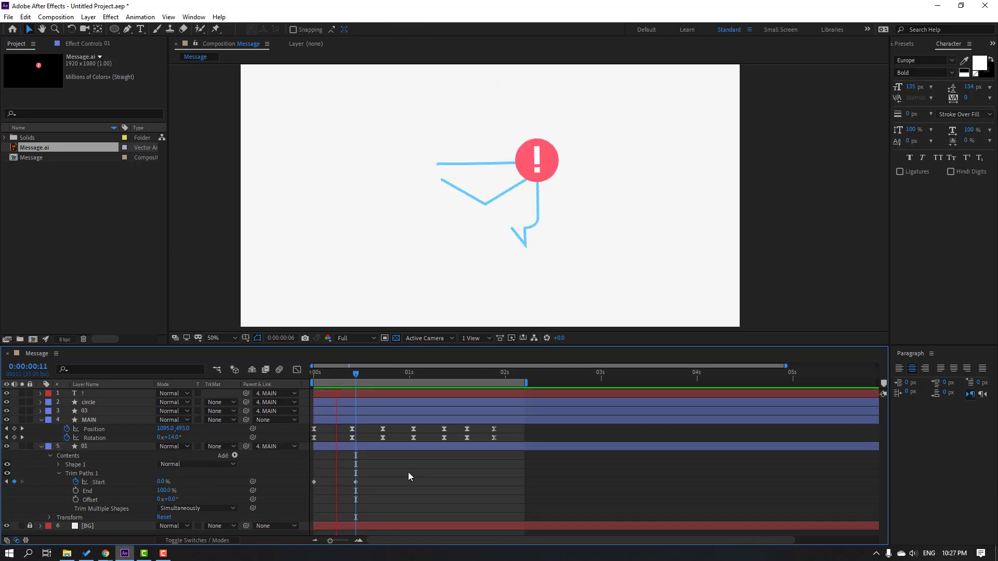
Step: Apply Easy Ease to both Start keyframes and preview the draw-on
{"action": "left_click_drag", "start_coordinate": [371, 481], "coordinate": [313, 483]}
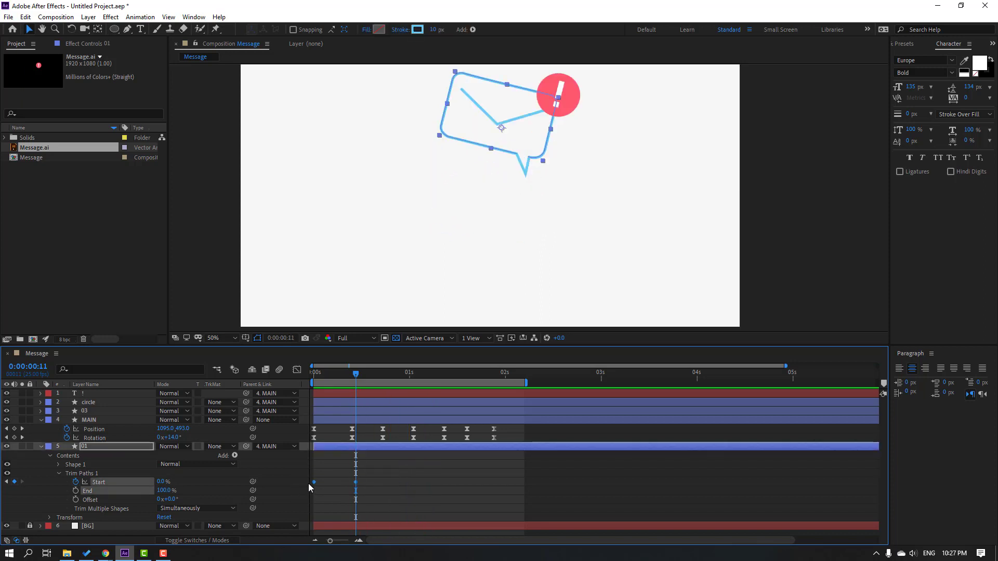
{"action": "right_click", "coordinate": [313, 482]}
{"action": "mouse_move", "coordinate": [374, 474]}
{"action": "left_click", "coordinate": [462, 405]}
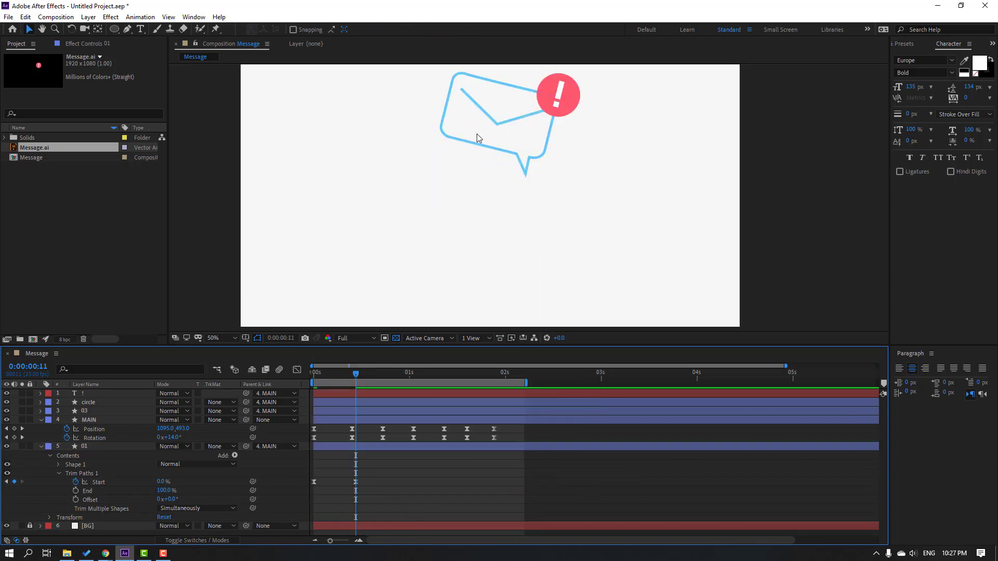
{"action": "scroll", "coordinate": [317, 209], "scroll_direction": "down", "scroll_amount": 4}
{"action": "scroll", "coordinate": [324, 213], "scroll_direction": "up", "scroll_amount": 2}
{"action": "key", "text": "space"}
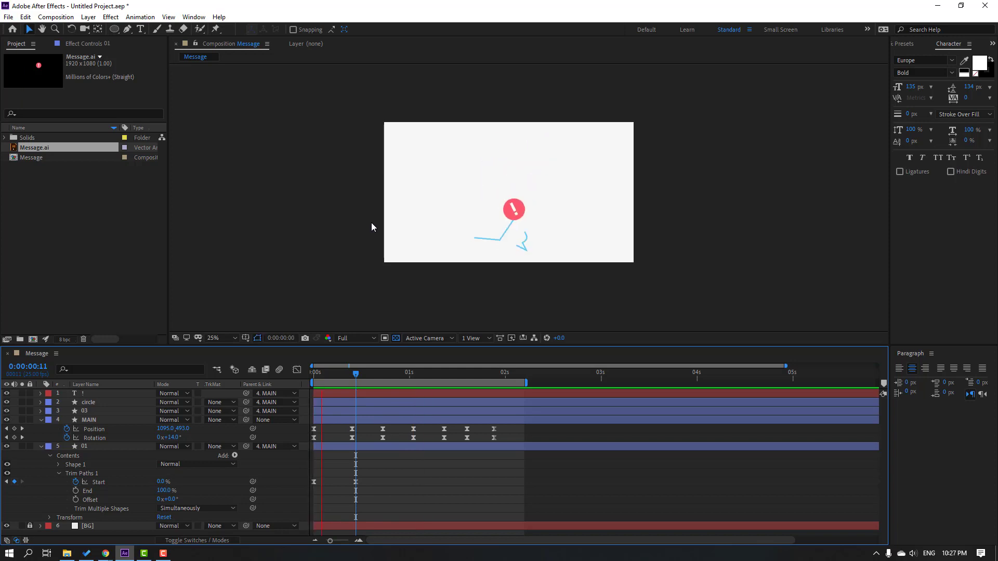
Step: Paste layer 01's Trim Paths draw-on onto MAIN, reveal its Start keys and preview
{"action": "key", "text": "space"}
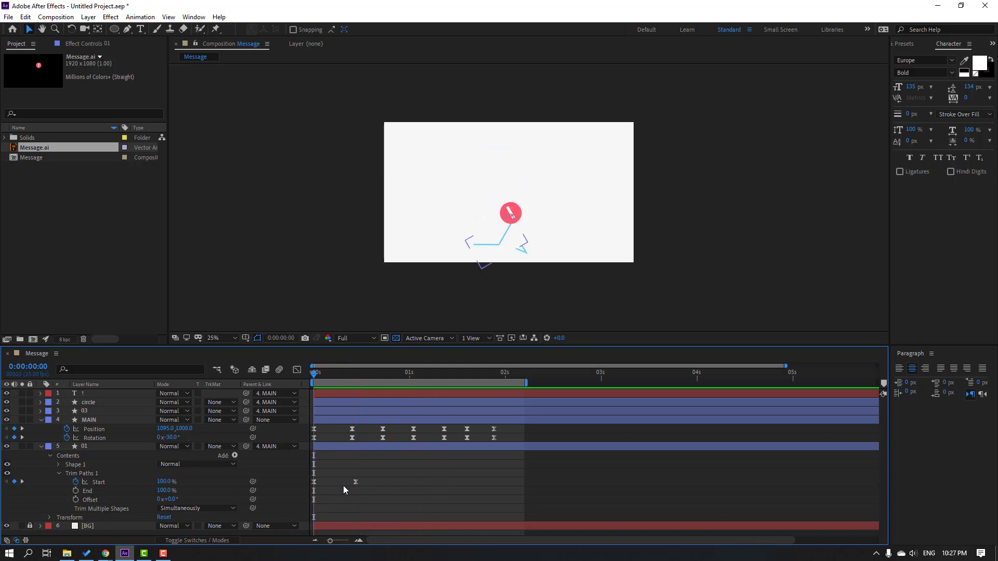
{"action": "left_click_drag", "start_coordinate": [355, 490], "coordinate": [333, 490]}
{"action": "left_click", "coordinate": [92, 473]}
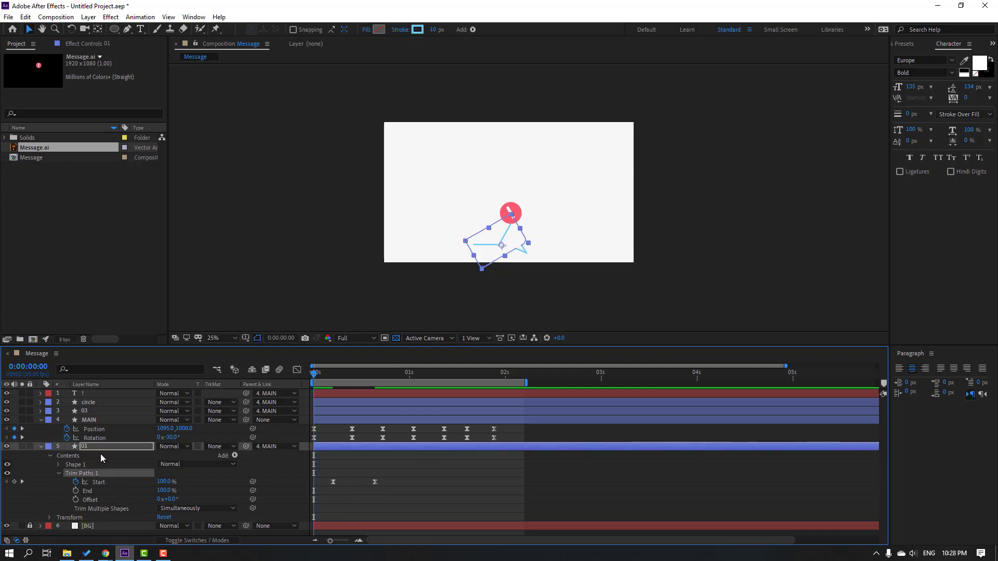
{"action": "left_click", "coordinate": [89, 420]}
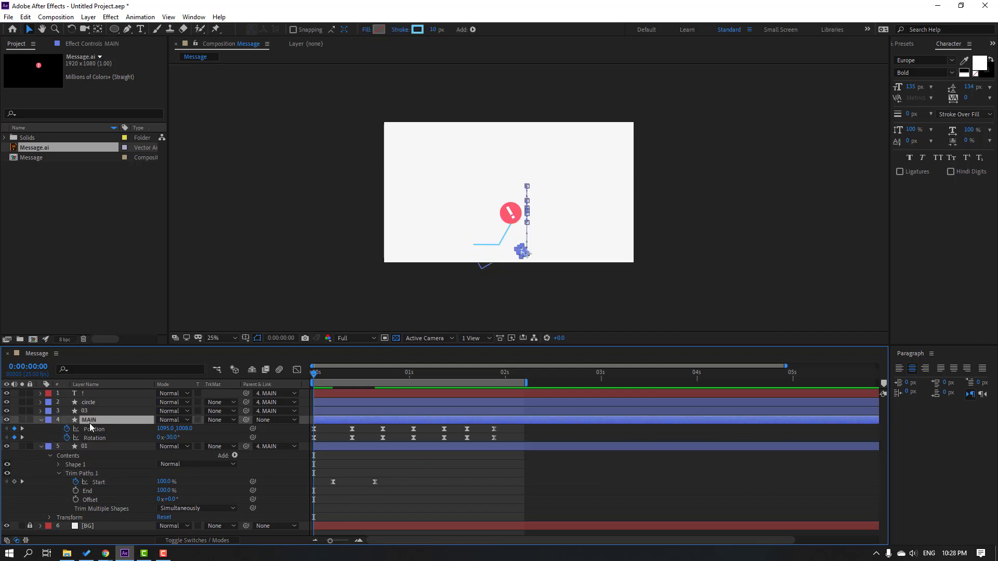
{"action": "key", "text": "ctrl+v"}
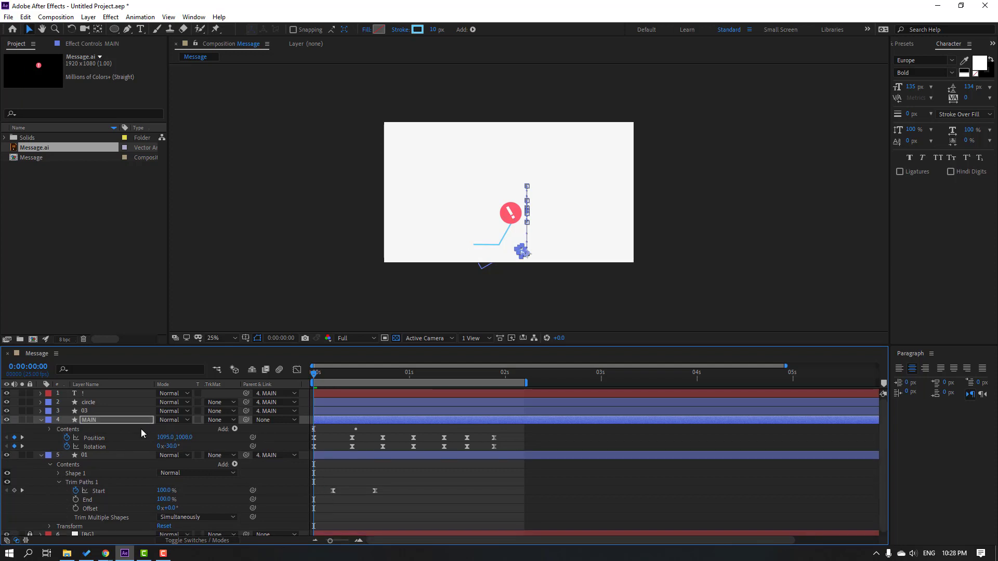
{"action": "key", "text": "u"}
{"action": "left_click", "coordinate": [337, 444]}
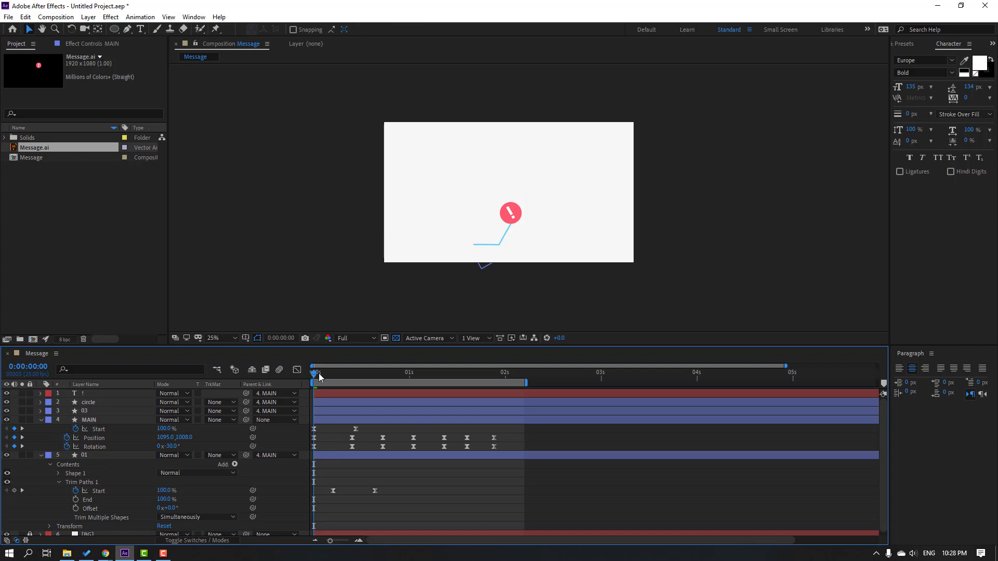
{"action": "left_click_drag", "start_coordinate": [319, 373], "coordinate": [371, 374]}
{"action": "key", "text": "space"}
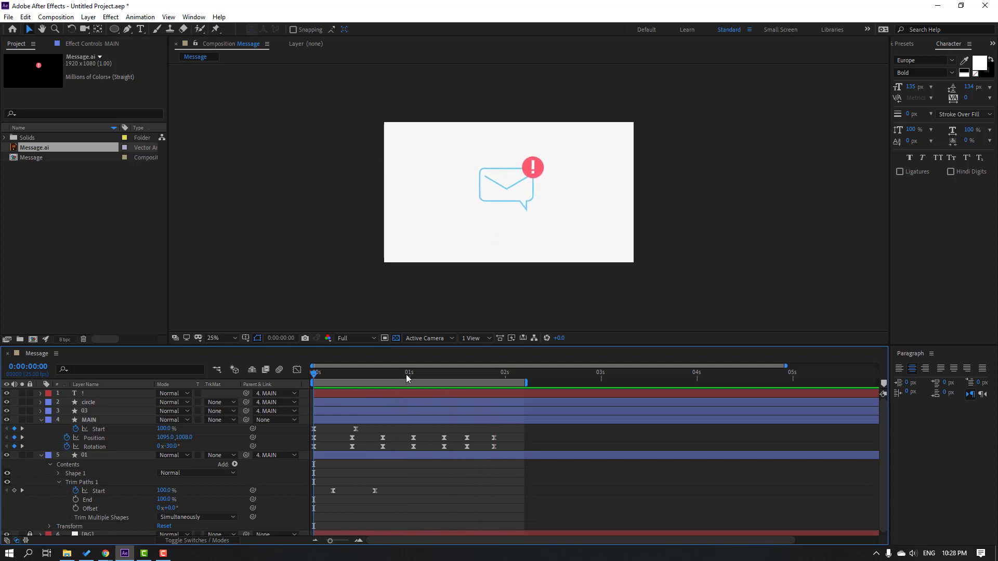
{"action": "key", "text": "space"}
Step: Paste the Start keyframes onto layer 03 and shift them later
{"action": "left_click", "coordinate": [86, 413]}
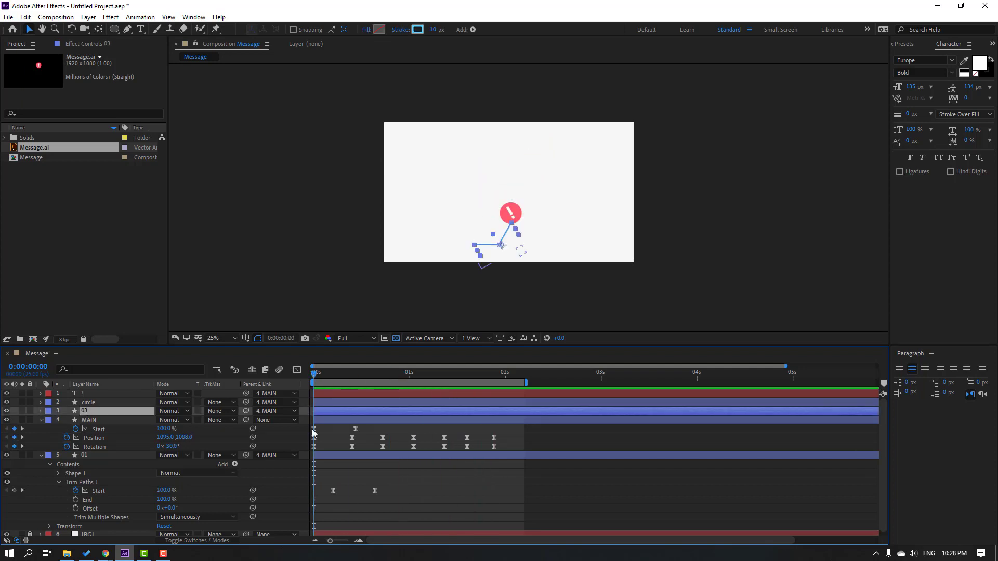
{"action": "key", "text": "Return"}
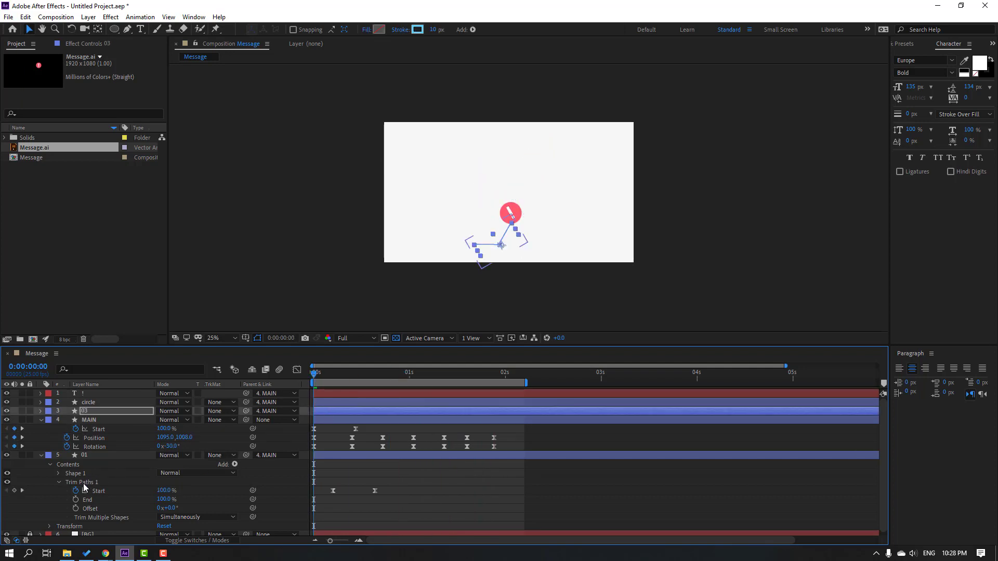
{"action": "key", "text": "ctrl+v"}
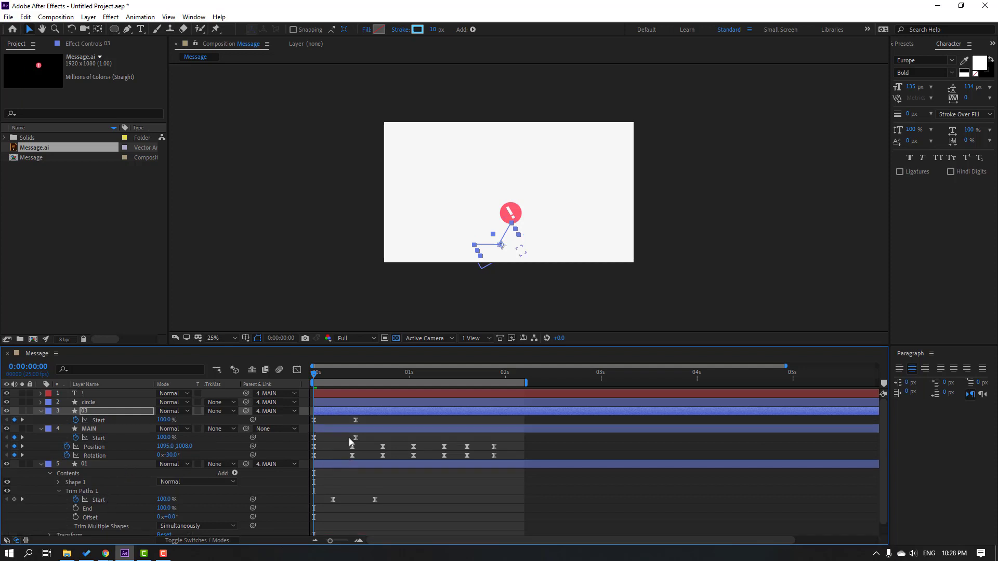
{"action": "mouse_move", "coordinate": [367, 420]}
{"action": "left_mouse_down"}
{"action": "mouse_move", "coordinate": [301, 432]}
{"action": "mouse_move", "coordinate": [317, 409]}
{"action": "mouse_move", "coordinate": [378, 420]}
{"action": "left_mouse_up"}
{"action": "key", "text": "space"}
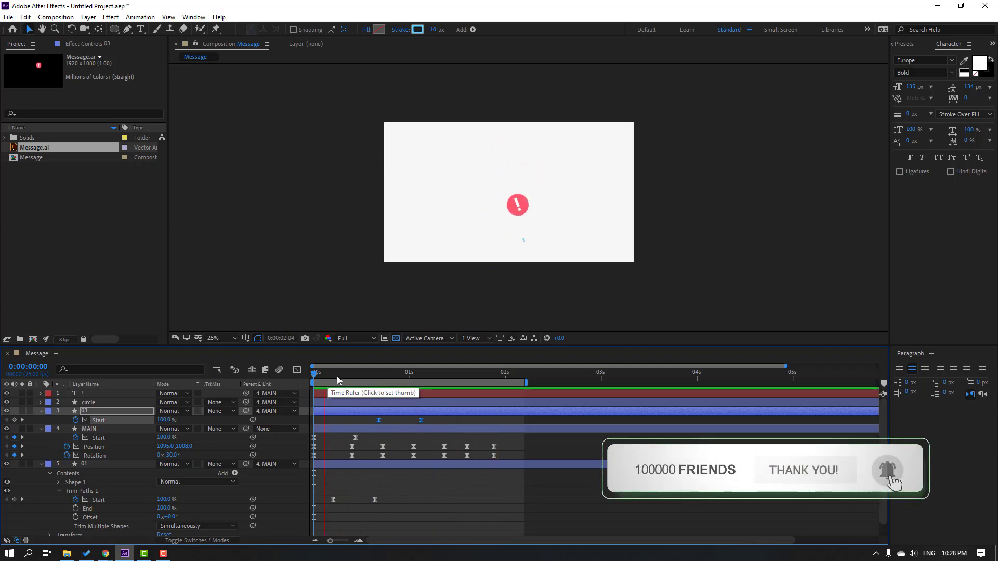
{"action": "left_click", "coordinate": [194, 17]}
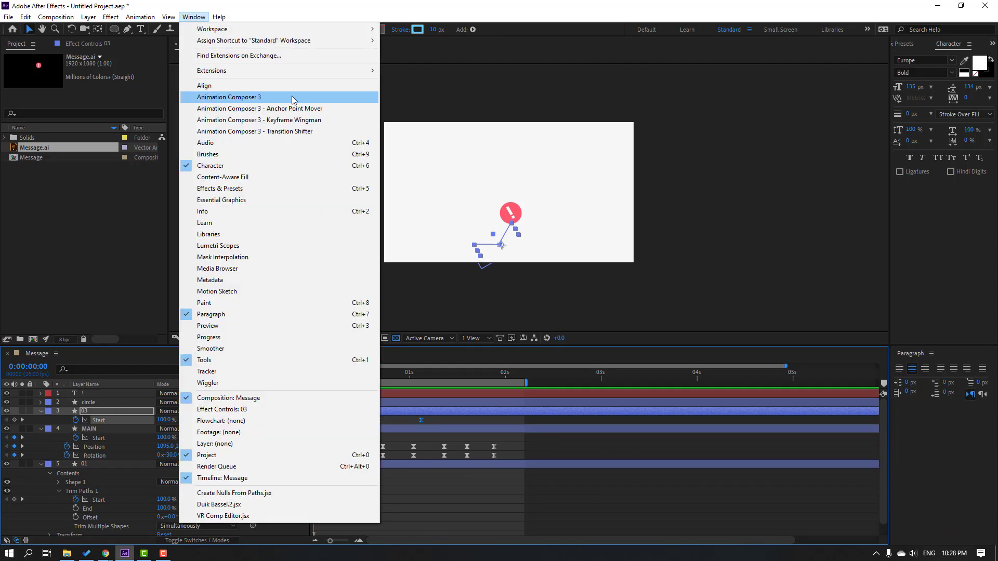
Step: Apply Animation Composer's Overshoot Scale From Anchor Point intro to the circle and ! layers
{"action": "left_click", "coordinate": [291, 97]}
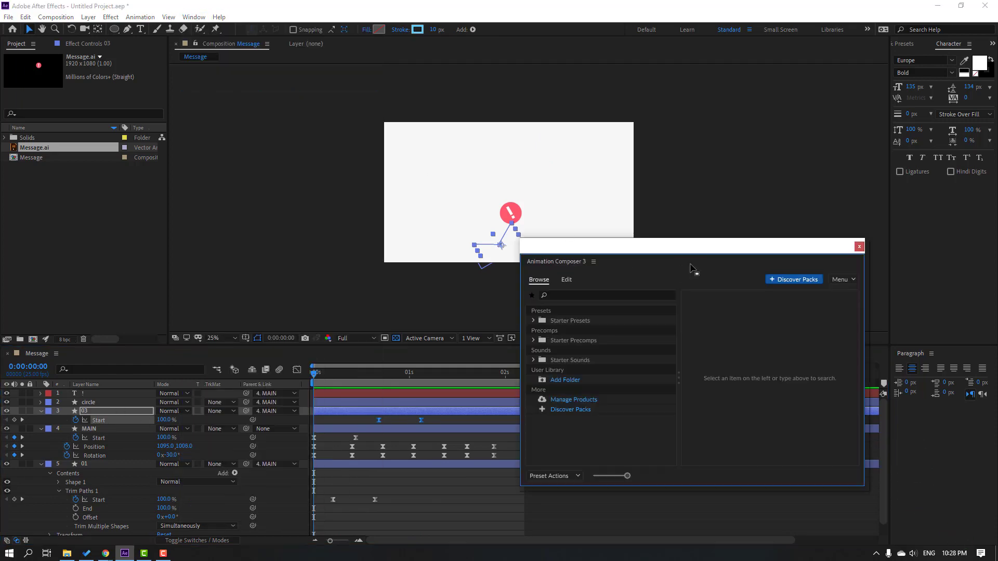
{"action": "left_click", "coordinate": [534, 321]}
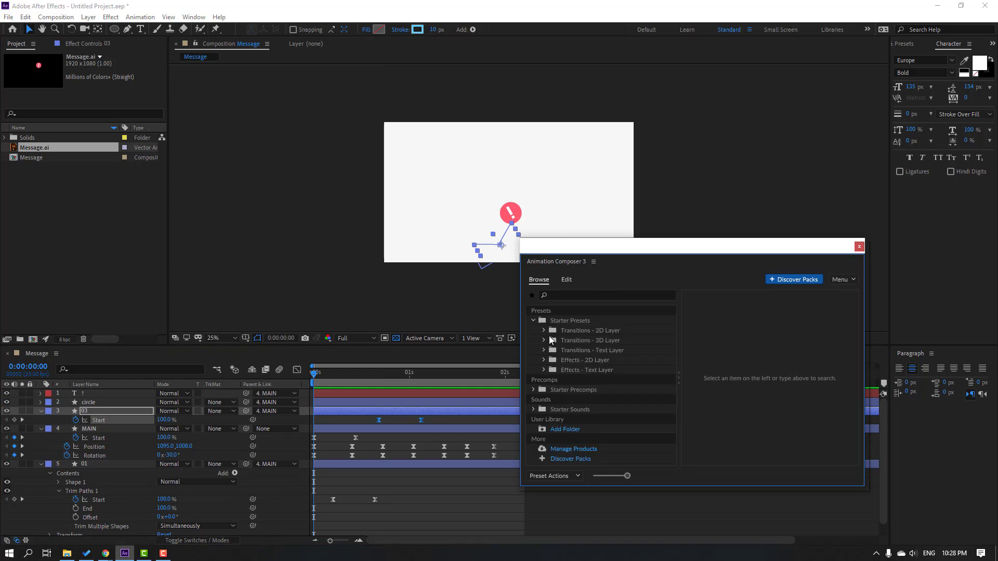
{"action": "left_click", "coordinate": [544, 330]}
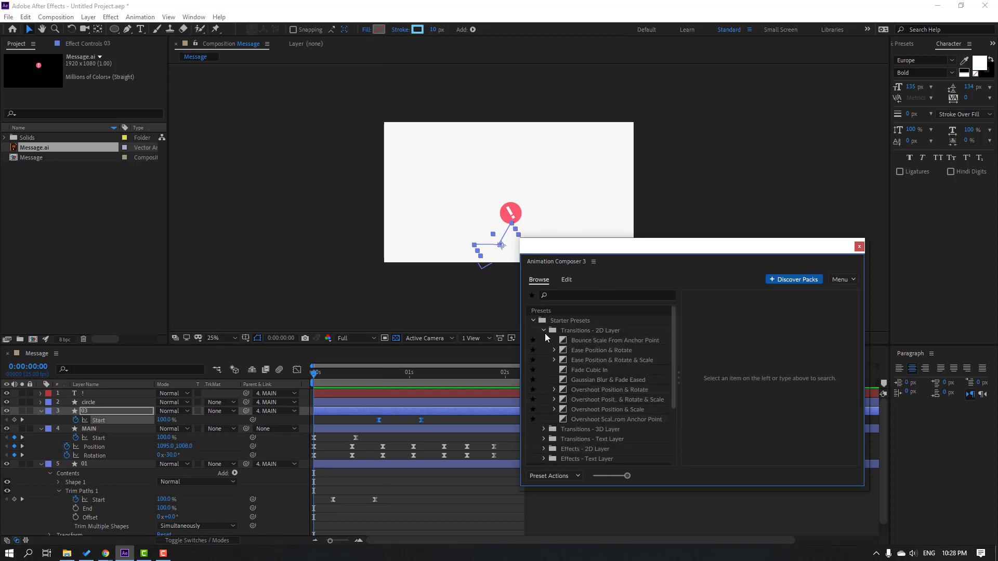
{"action": "left_click", "coordinate": [604, 420]}
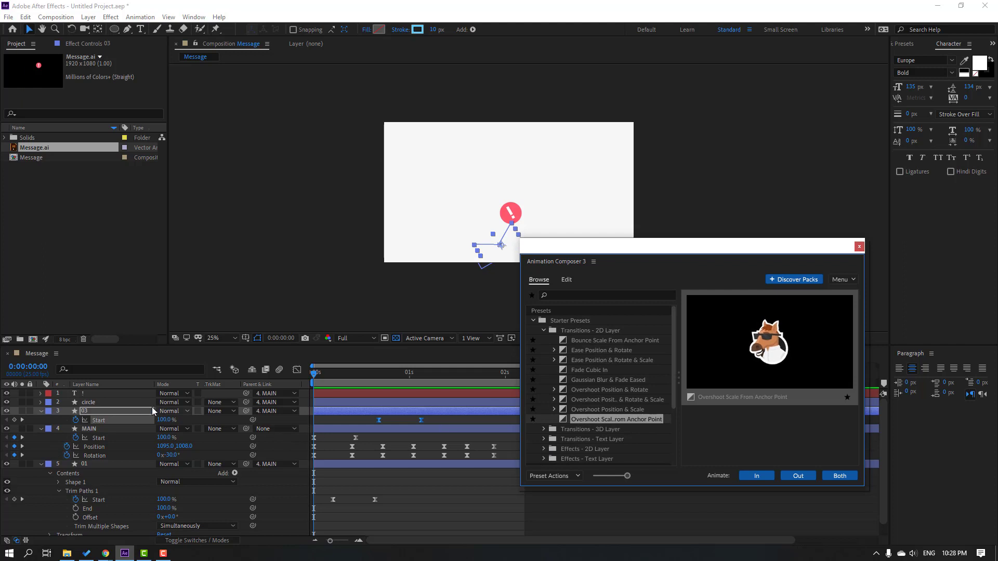
{"action": "left_click", "coordinate": [88, 402]}
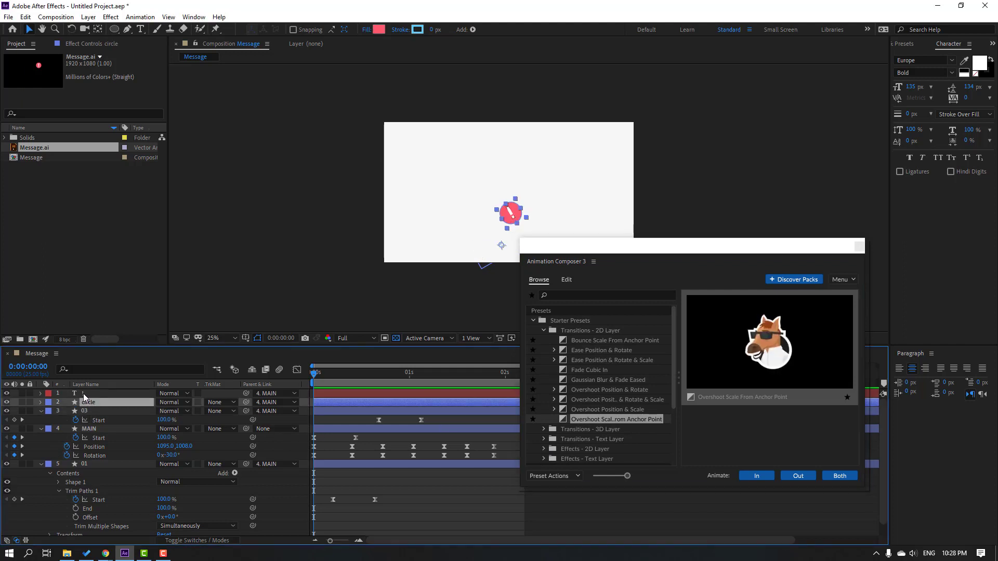
{"action": "left_click", "coordinate": [376, 394], "text": "shift"}
{"action": "left_click", "coordinate": [761, 476]}
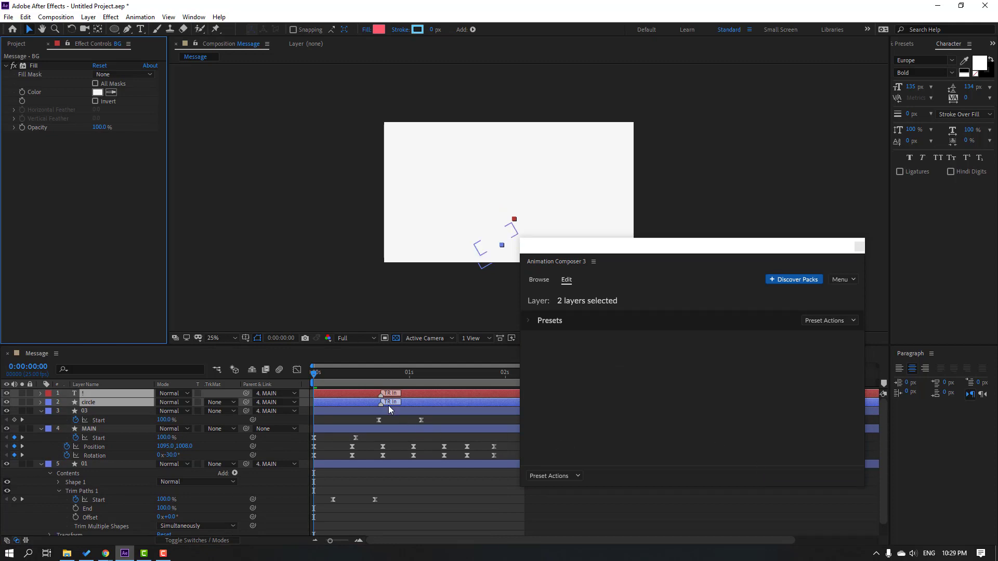
{"action": "left_click", "coordinate": [859, 247]}
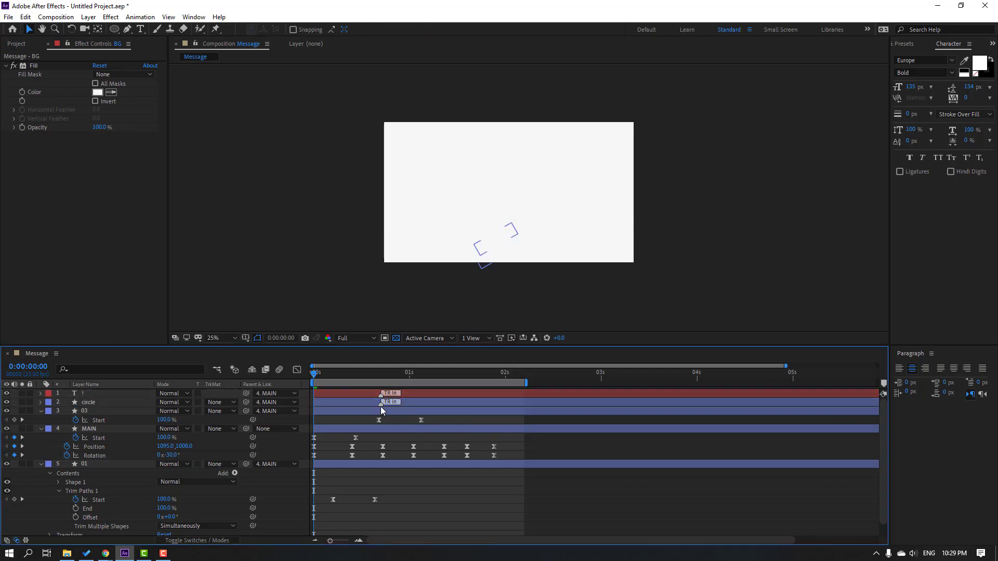
Step: Slide the circle and ! layers later so the circle starts around 1 second
{"action": "left_click_drag", "start_coordinate": [381, 403], "coordinate": [426, 395]}
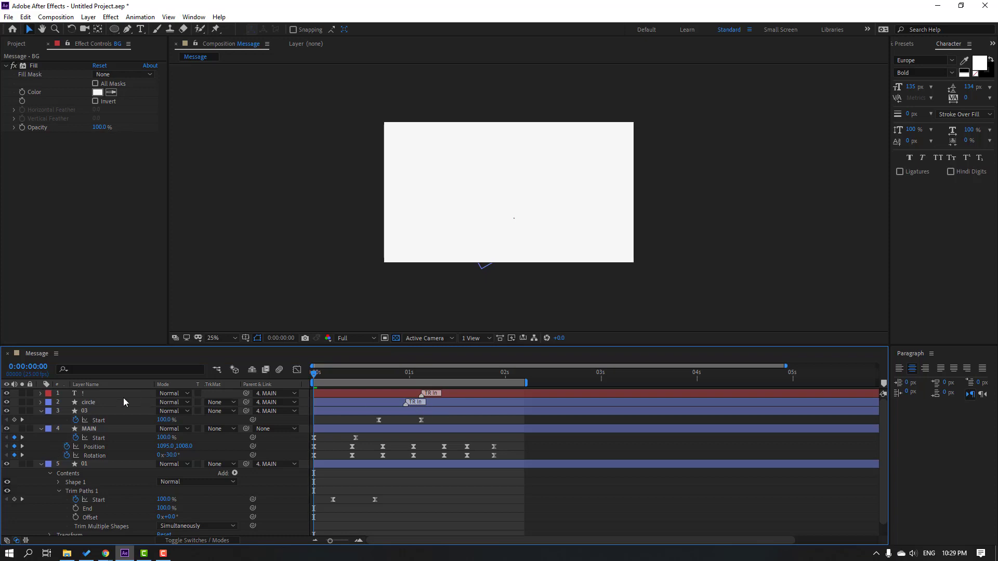
{"action": "left_click", "coordinate": [105, 404]}
{"action": "left_click", "coordinate": [83, 394], "text": "ctrl"}
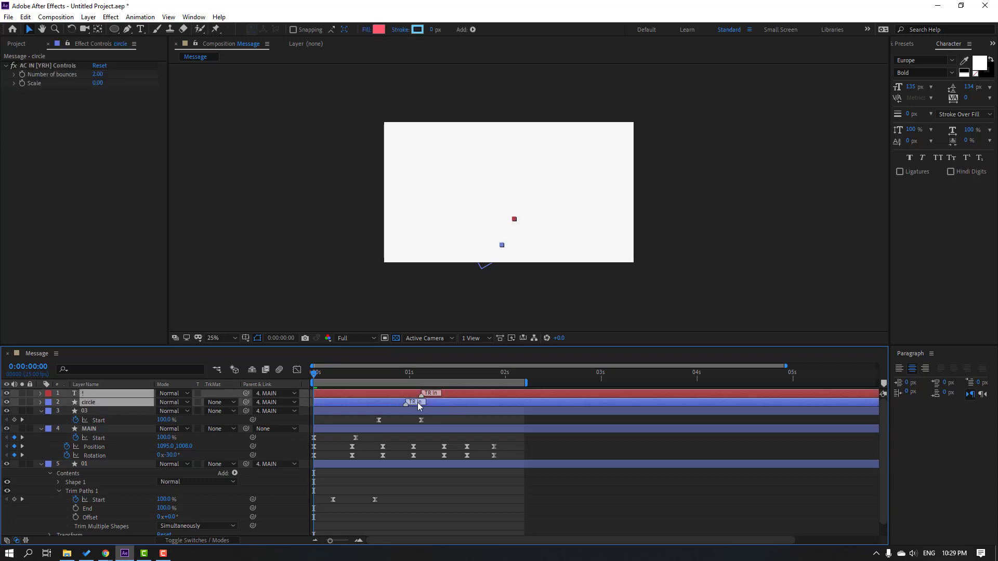
{"action": "left_click_drag", "start_coordinate": [401, 406], "coordinate": [607, 383]}
{"action": "left_click", "coordinate": [455, 394]}
Step: Preview the animation and stop it at 0:00:01:11
{"action": "key", "text": "space"}
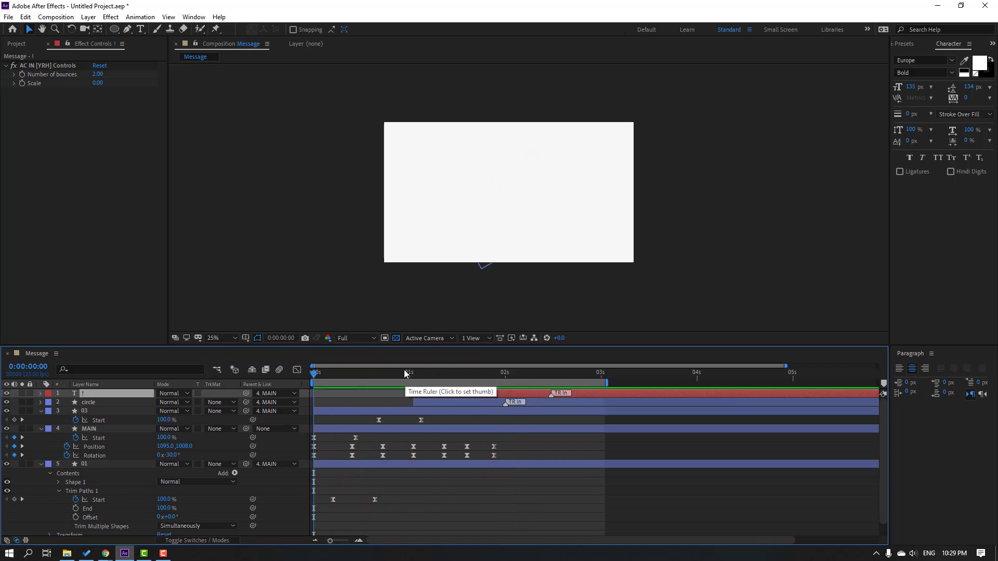
{"action": "left_click", "coordinate": [452, 372]}
{"action": "scroll", "coordinate": [508, 227], "scroll_direction": "up", "scroll_amount": 2}
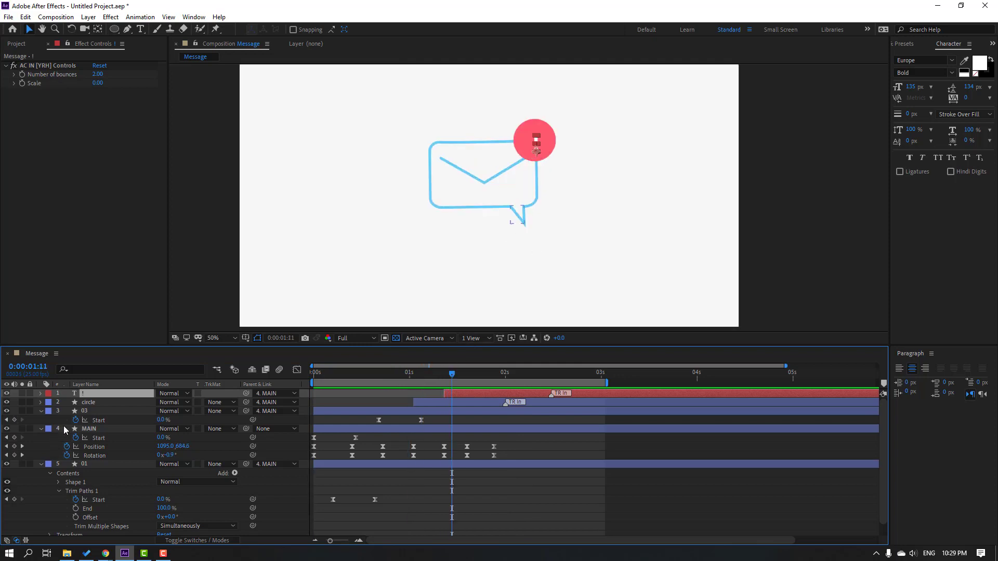
Step: Drag the alert circle's anchor point to the circle's centre with the Pan Behind tool
{"action": "left_click", "coordinate": [546, 149]}
{"action": "scroll", "coordinate": [530, 156], "scroll_direction": "up", "scroll_amount": 2}
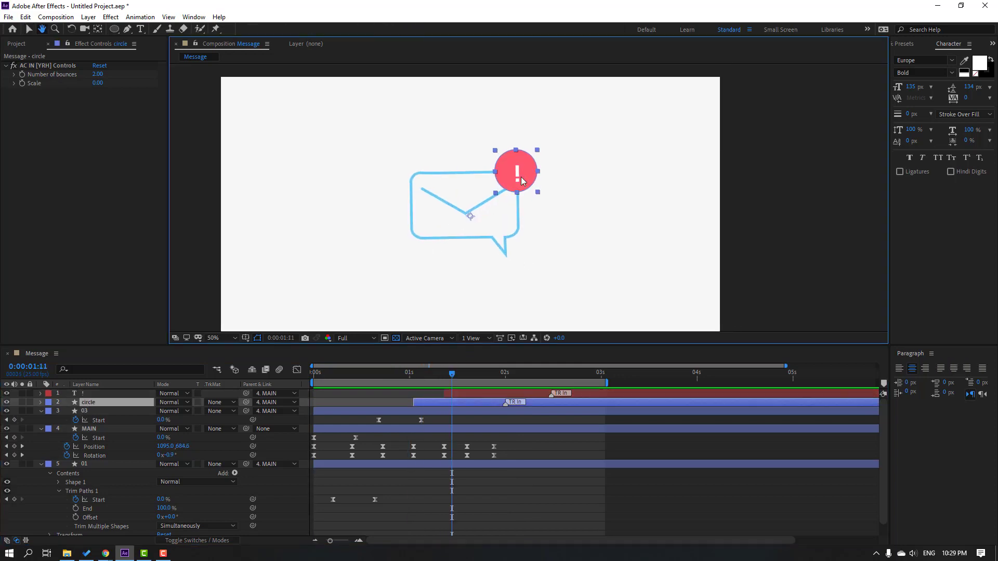
{"action": "left_click", "coordinate": [97, 30]}
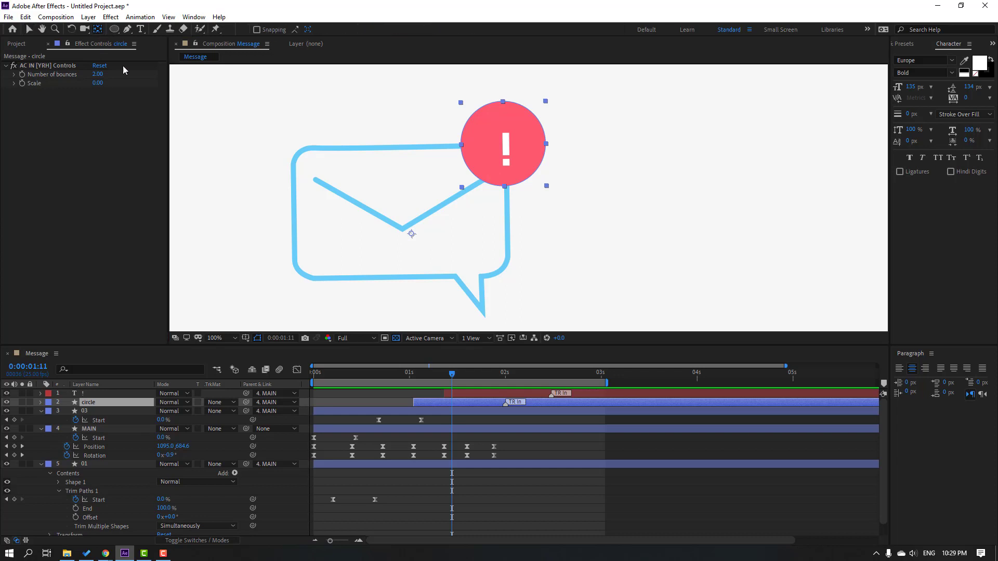
{"action": "left_click_drag", "start_coordinate": [428, 220], "coordinate": [505, 142]}
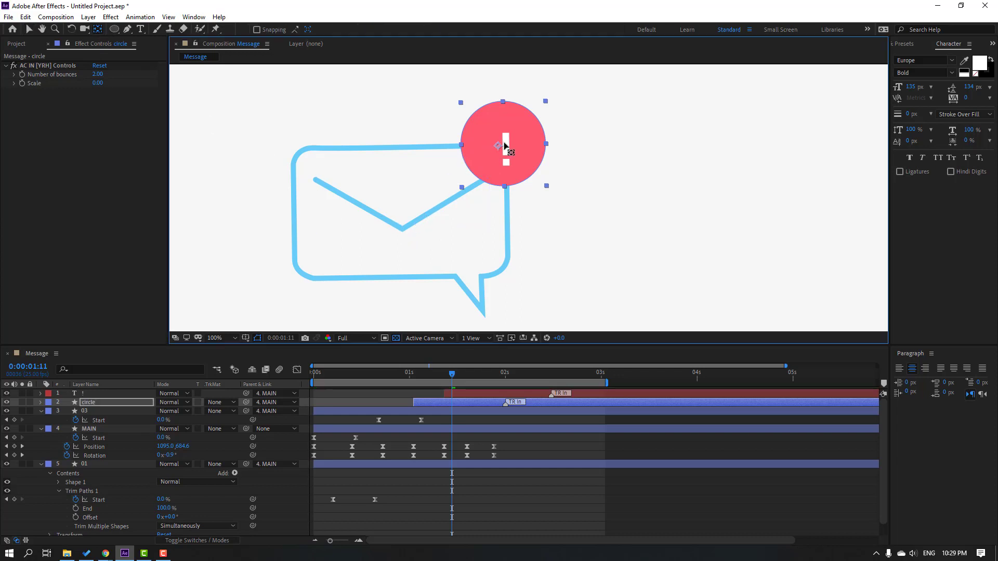
{"action": "left_click", "coordinate": [29, 30]}
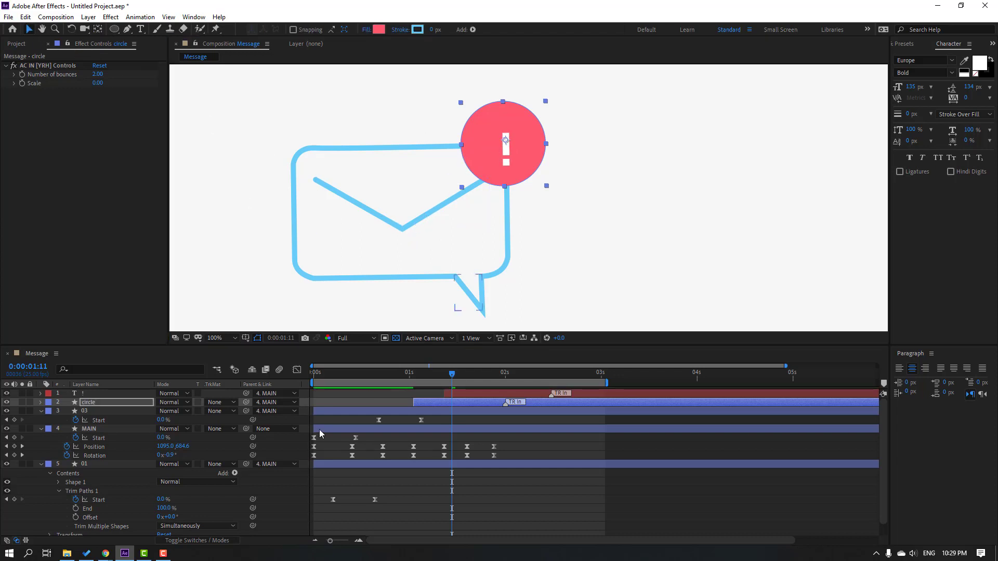
{"action": "left_click", "coordinate": [93, 394]}
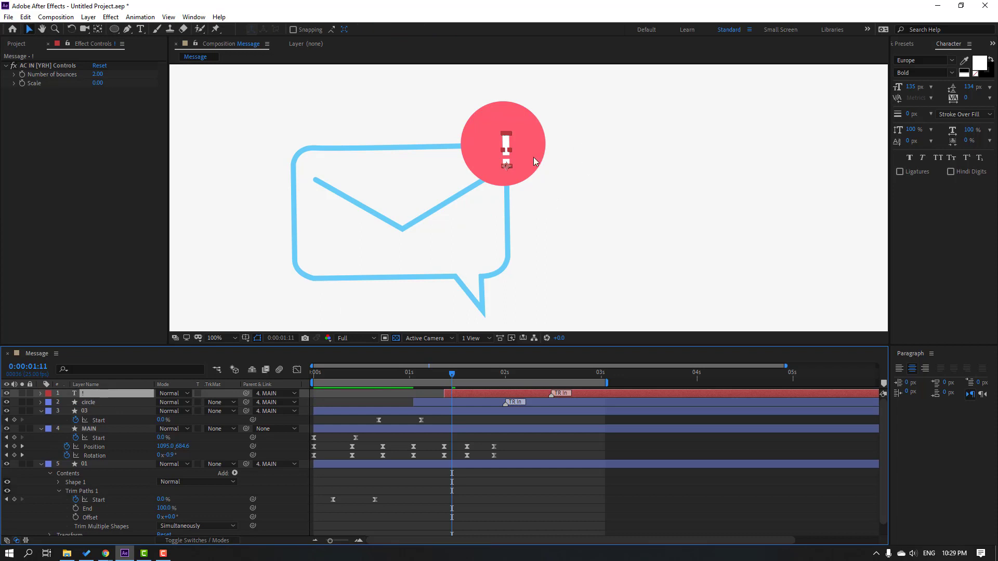